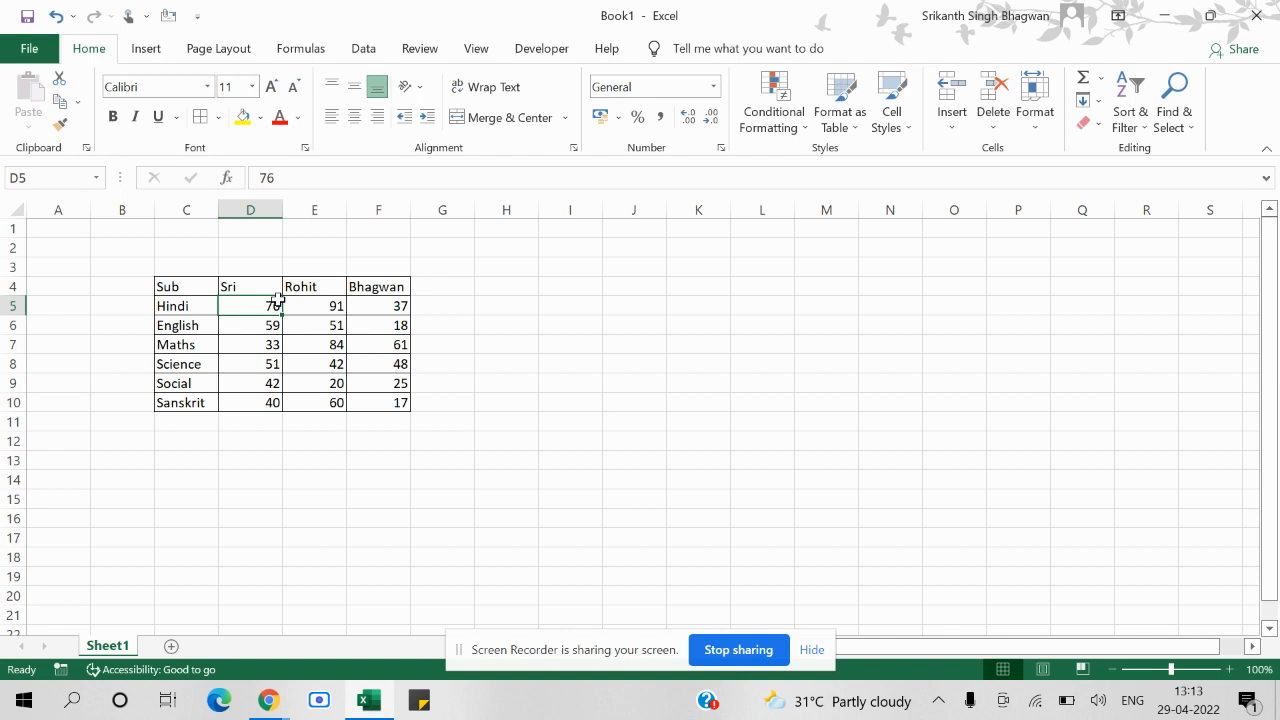
Step: Enter the first student's name from the table header in cell J5 as the lookup value
key(Right)
key(Right)
key(Down)
key(Up)
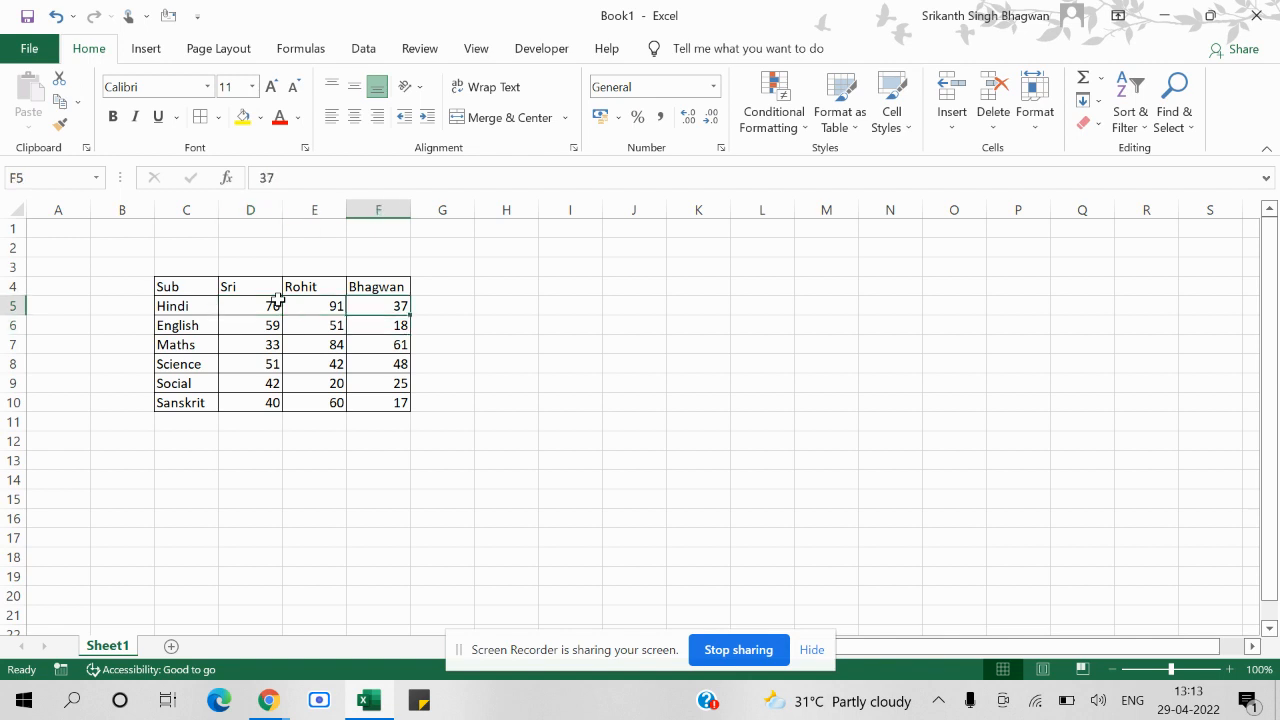
key(Right)
key(Down)
key(Right)
key(Right)
key(Right)
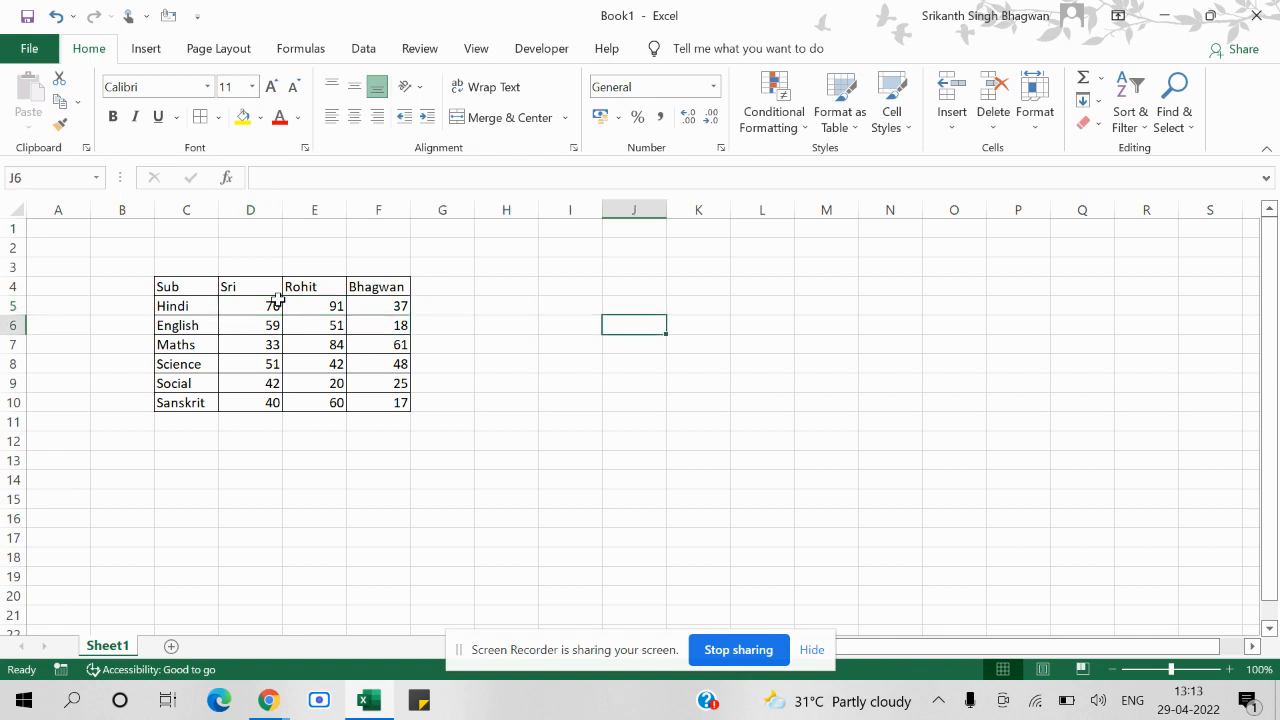
key(Up)
key(Down)
key(Down)
key(Up)
key(Up)
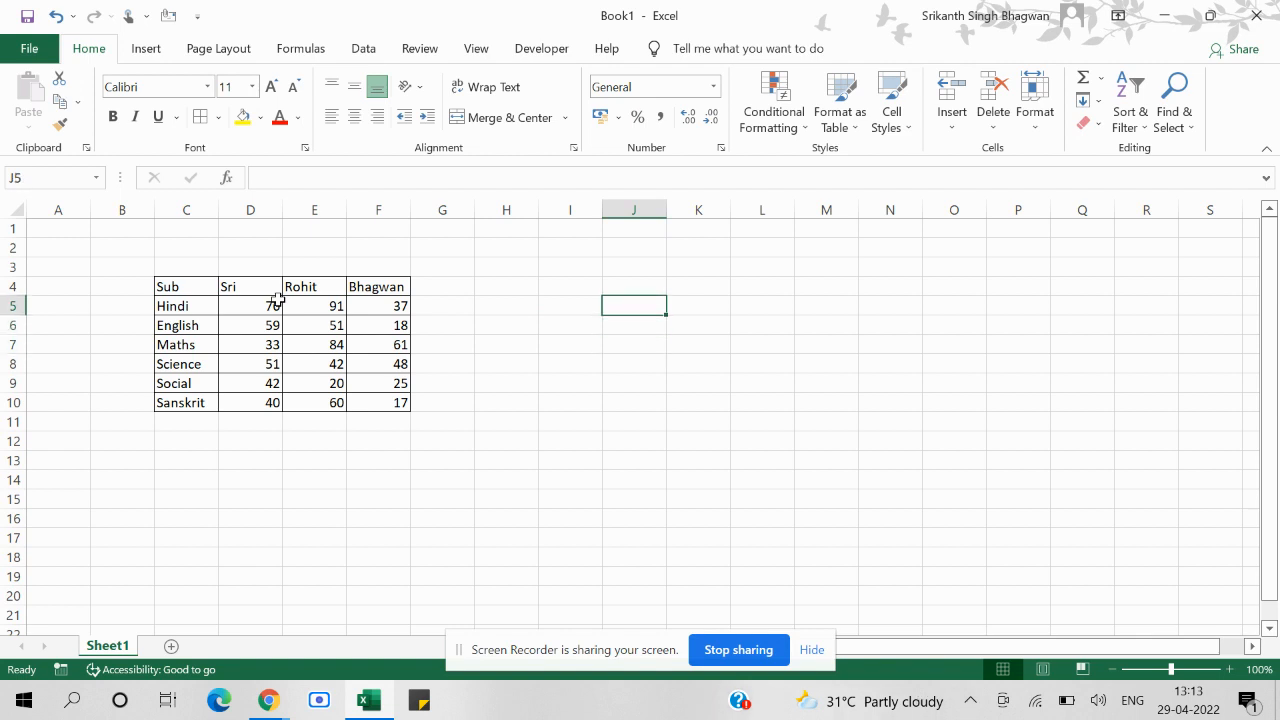
key(Up)
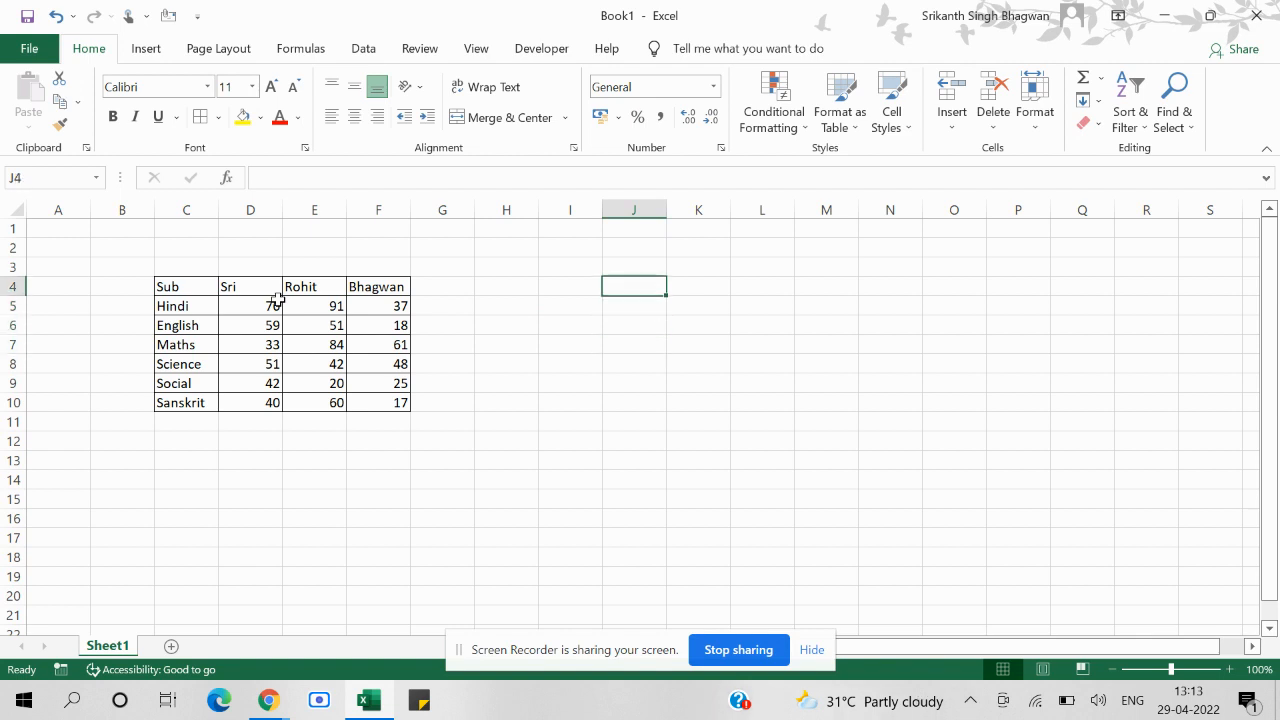
key(Down)
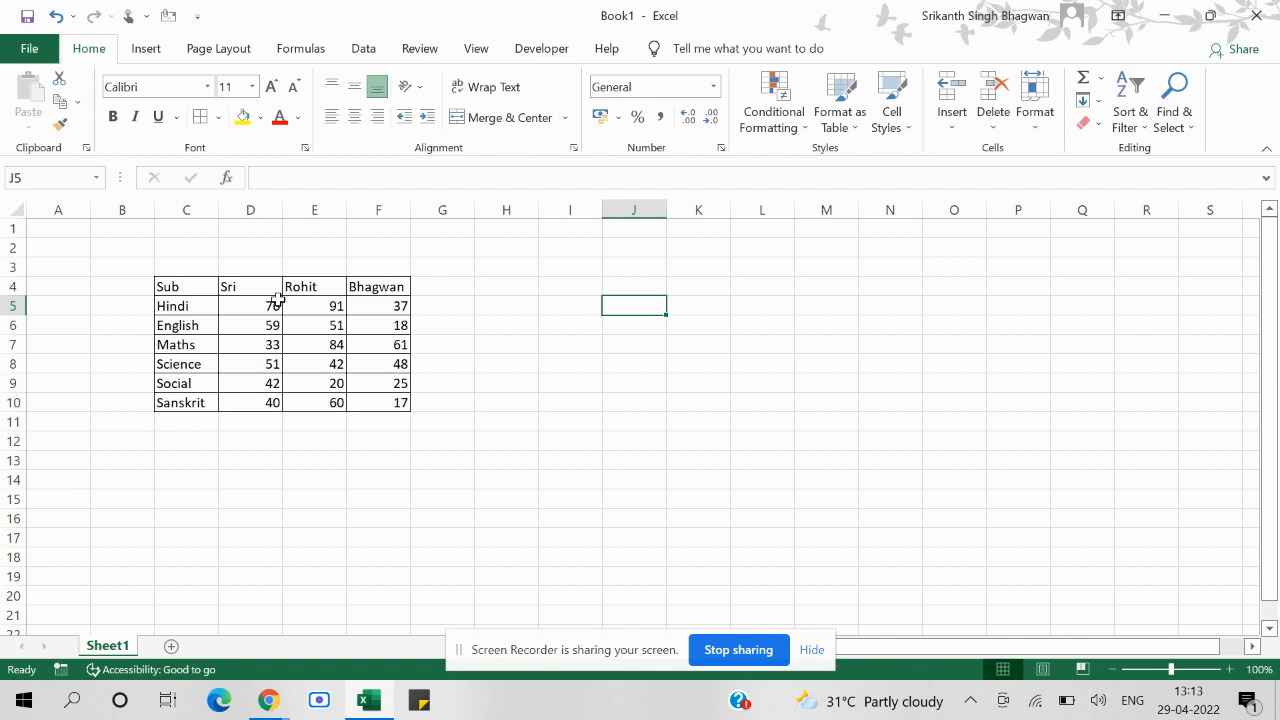
text(Sri)
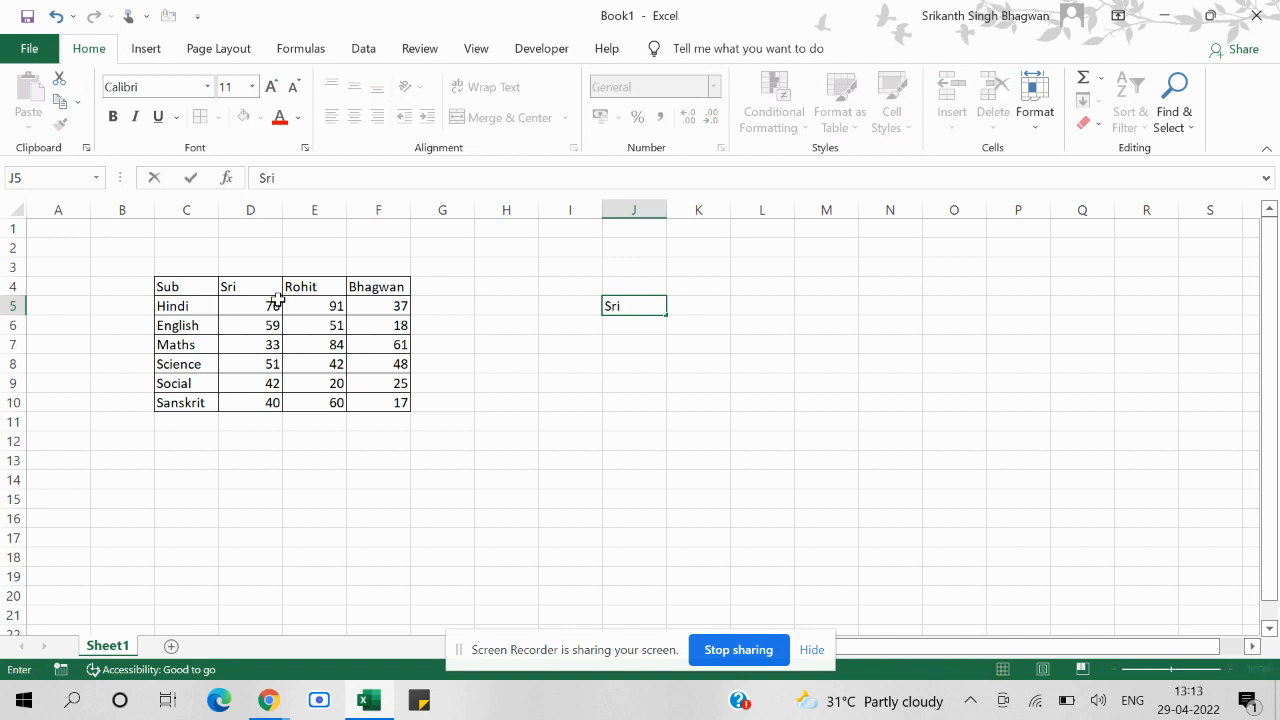
key(Return)
Step: Examine the marks table's header row, C4:F4, as the range in which to look up the student's name
key(Up)
key(Right)
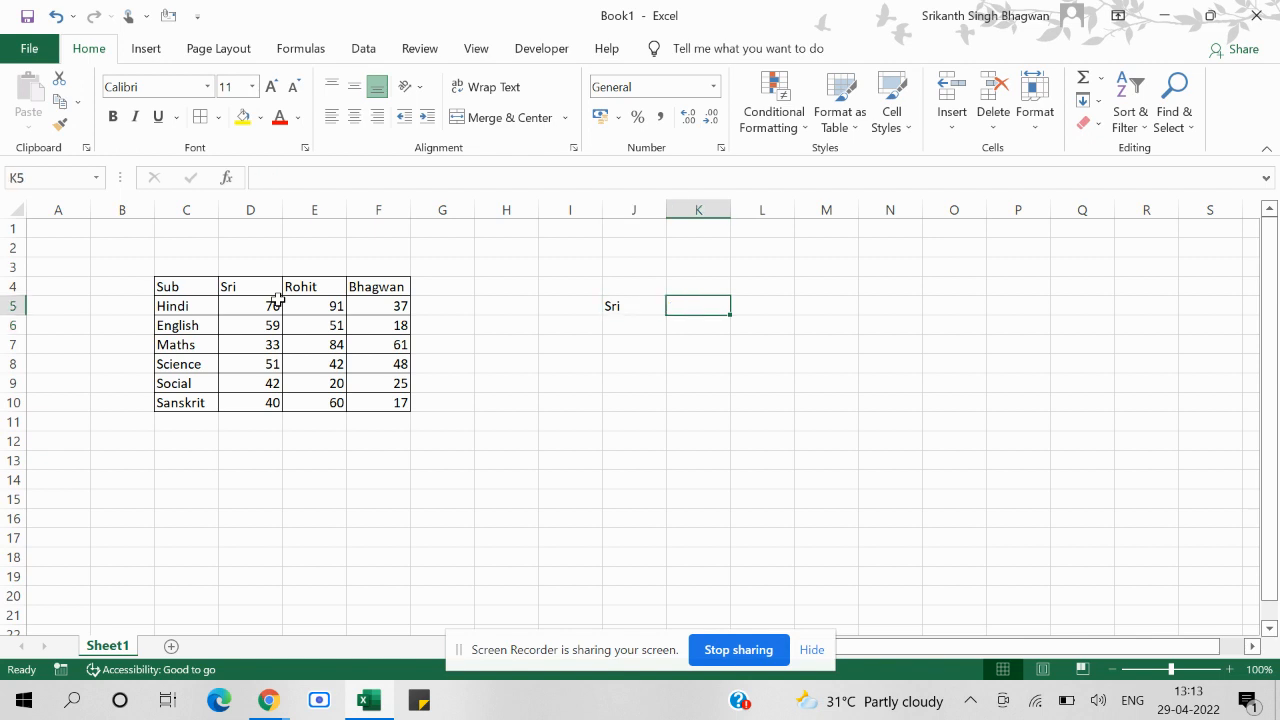
key(Left)
key(Left)
key(Left)
key(Left)
key(Left)
key(Up)
key(ctrl+shift+Left)
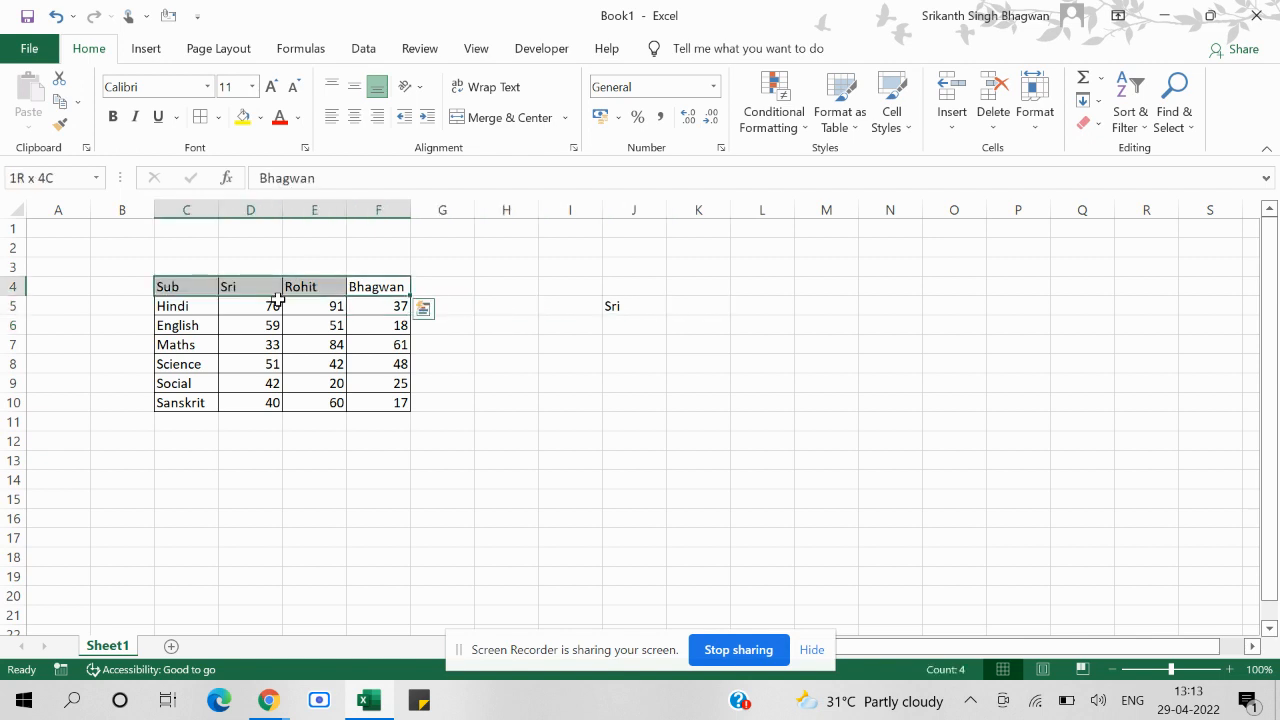
key(Down)
key(Right)
key(Right)
key(Right)
key(Right)
key(Right)
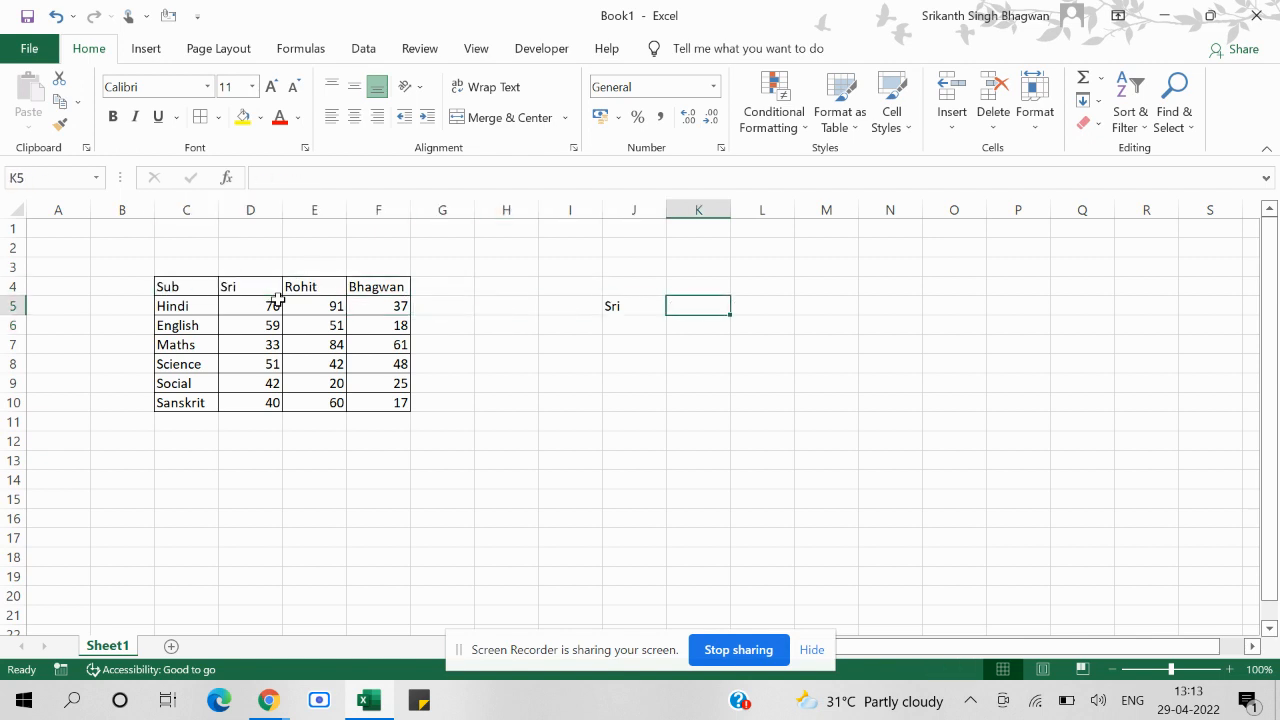
Step: Enter =MATCH(J5,C4:F4,0) in K5 to find the student's exact-match position in the header row
text(=ma)
key(Tab)
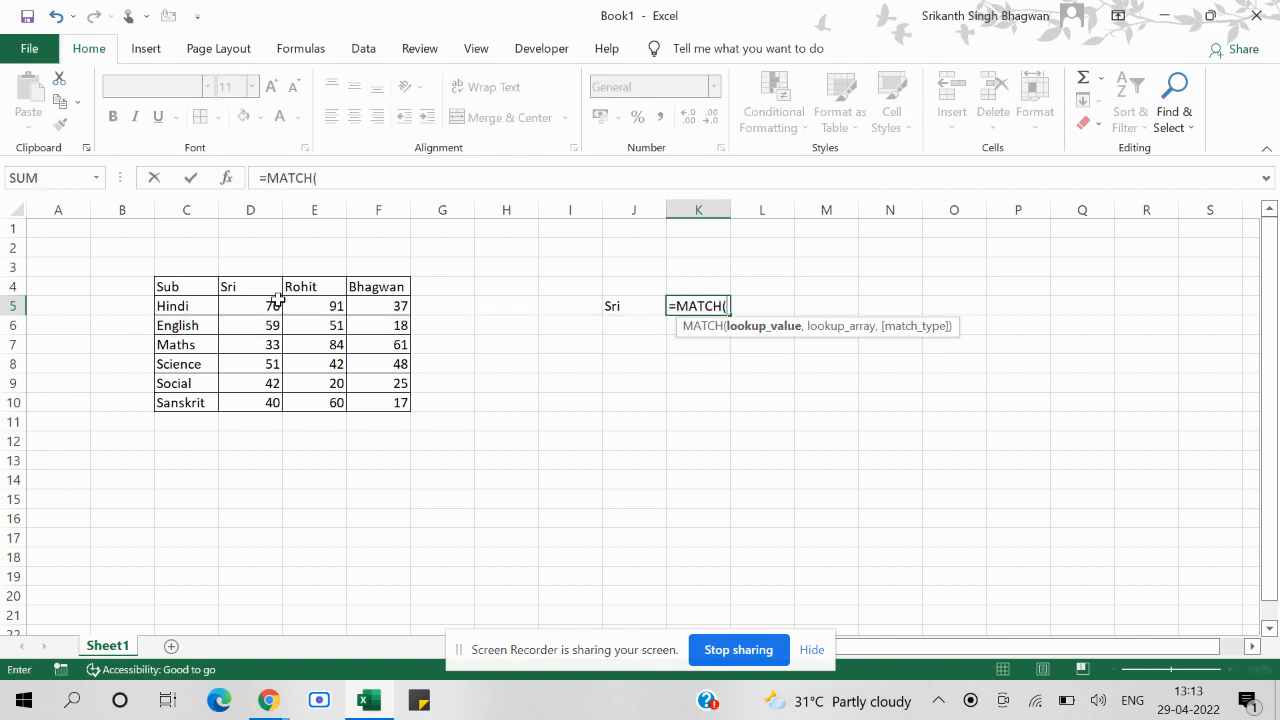
key(Left)
text(,)
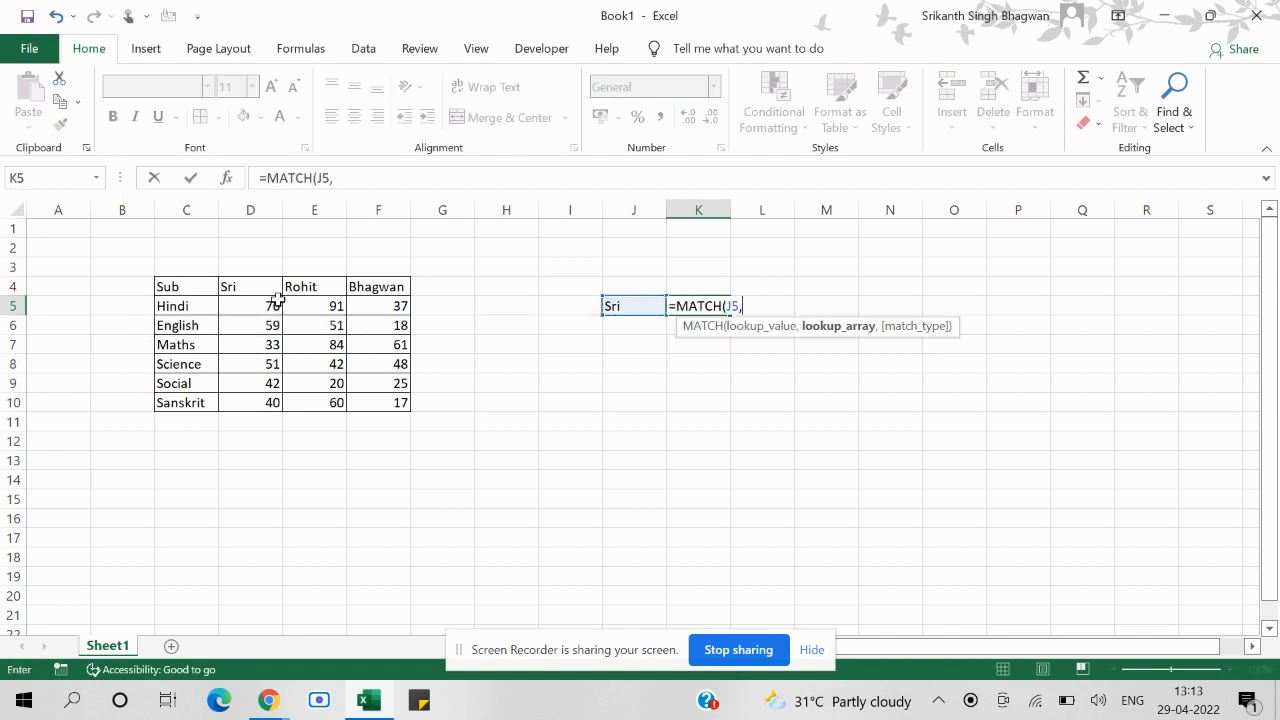
key(Up)
key(Left)
key(Left)
key(Left)
key(Left)
key(Left)
key(Left)
key(Left)
key(Left)
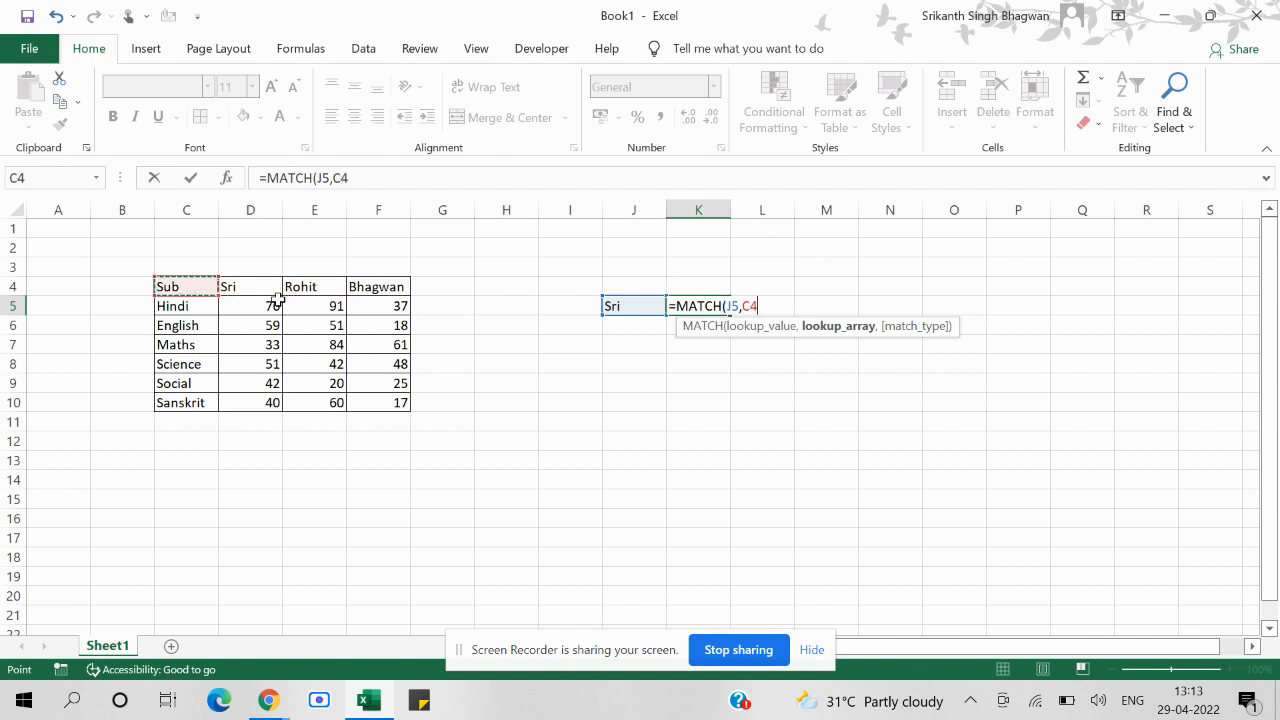
key(shift+Right)
key(shift+Right)
key(shift+Right)
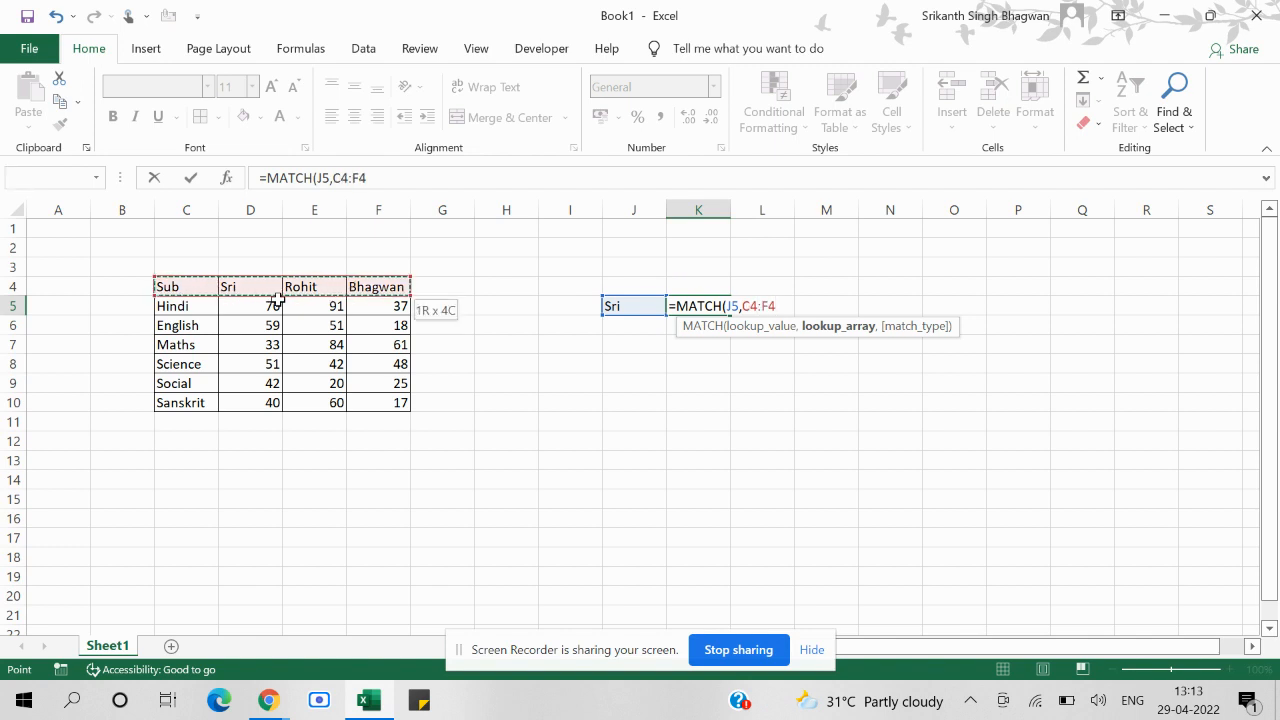
text(,)
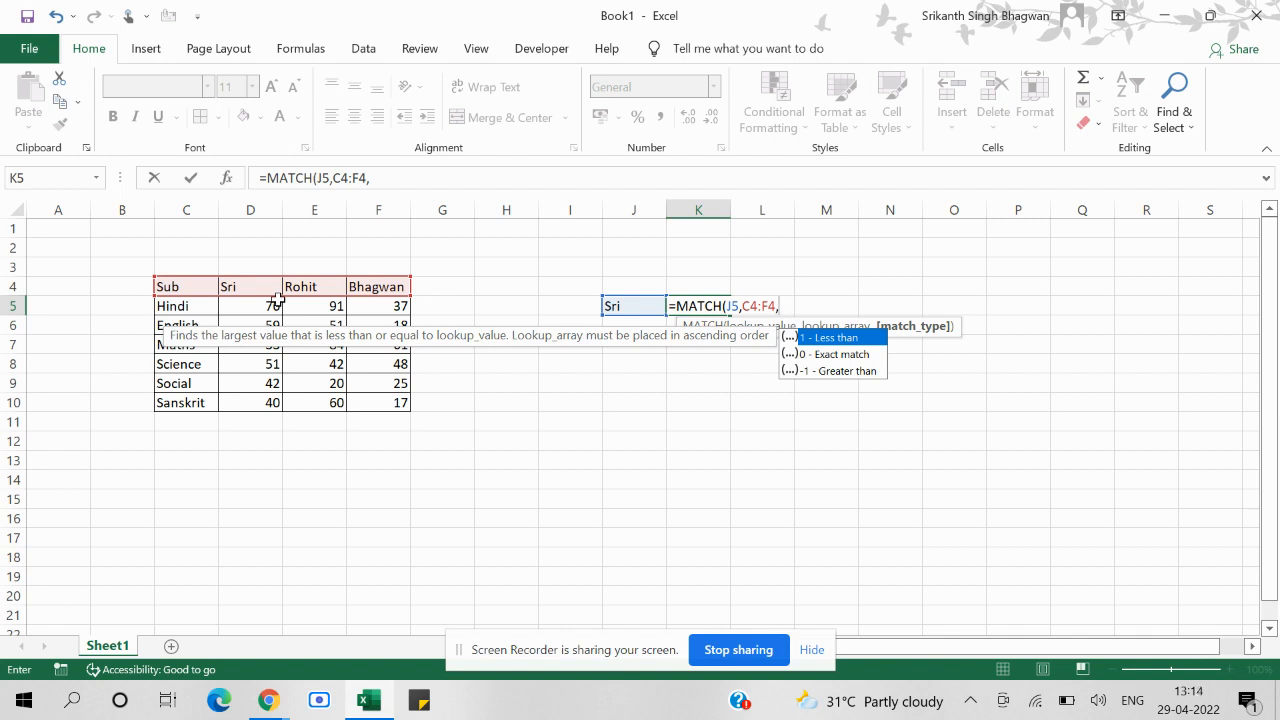
text(0))
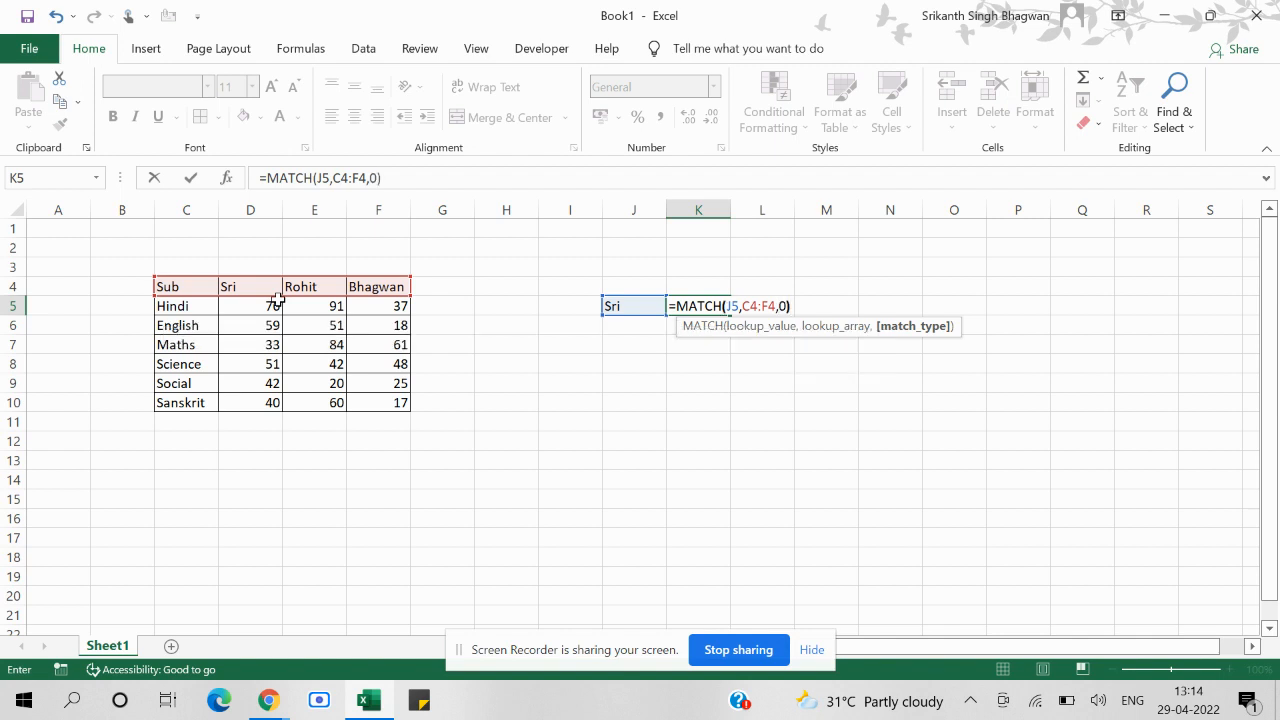
key(Return)
key(Up)
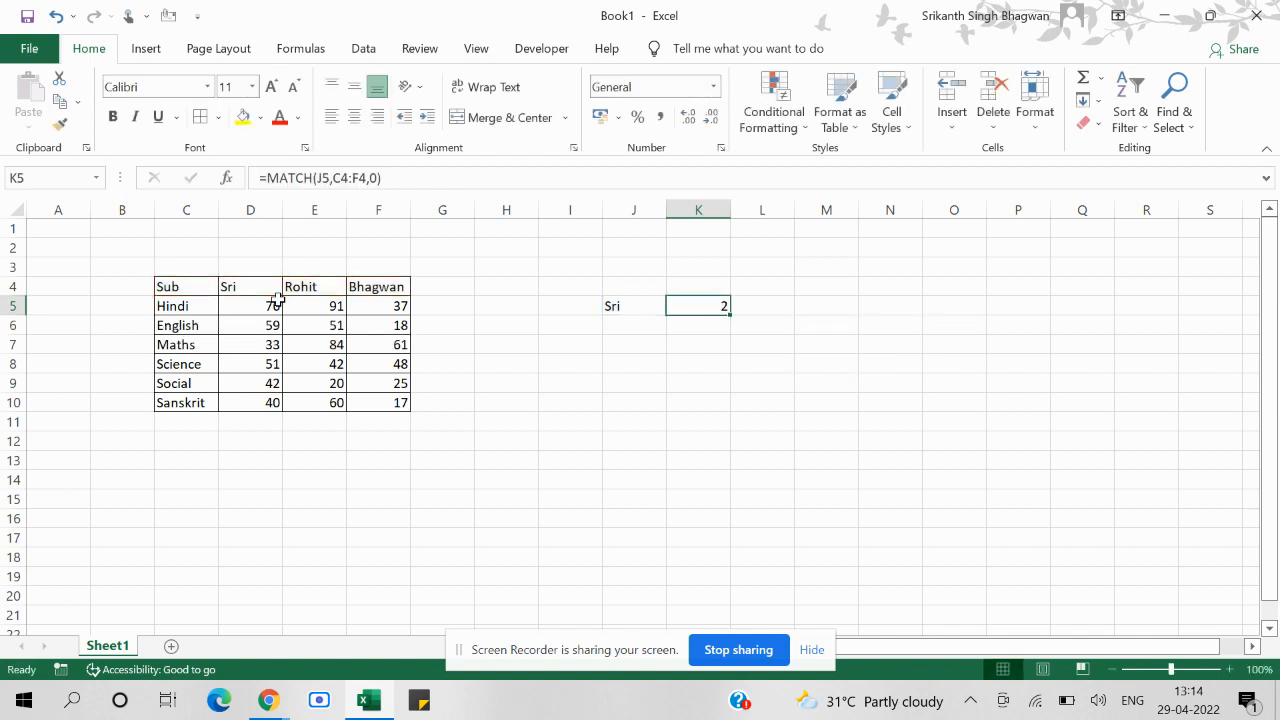
Step: Compare the position in K5 with the header cells, counting from C4 to the student's name in D4
key(Left)
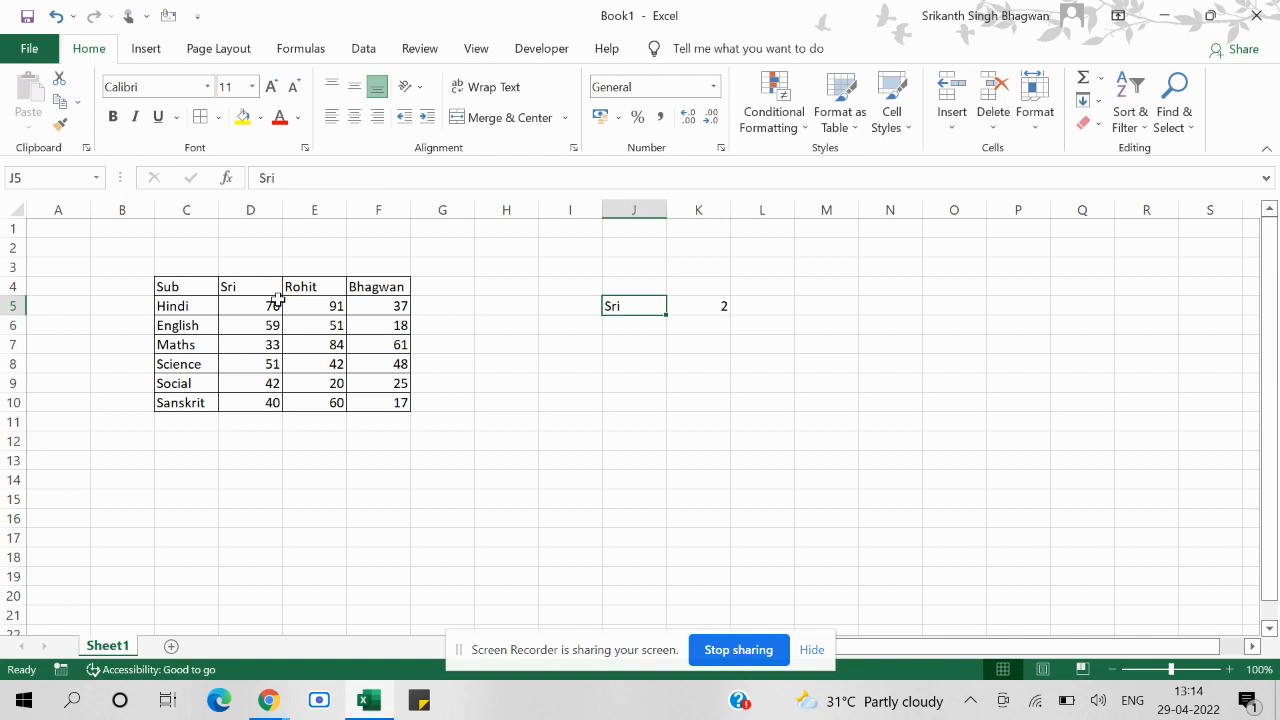
key(Right)
key(Left)
key(Right)
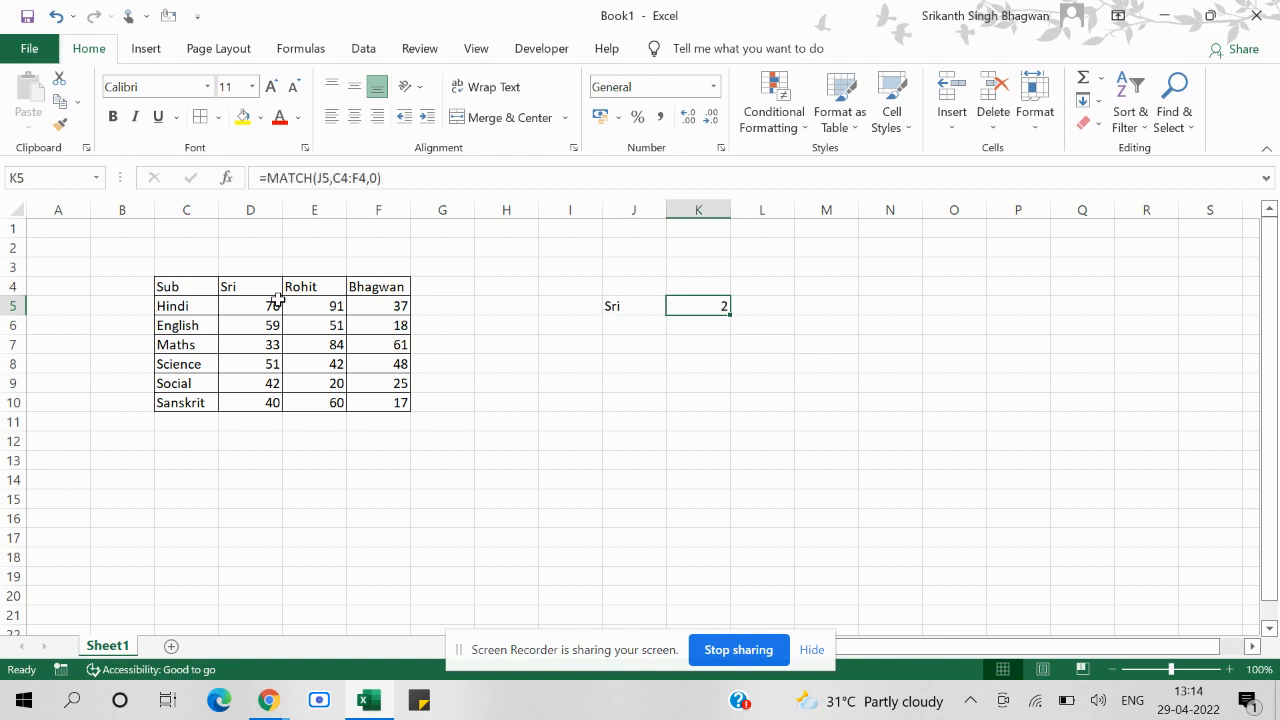
key(Left)
key(Left)
key(Left)
key(Left)
key(Left)
key(Left)
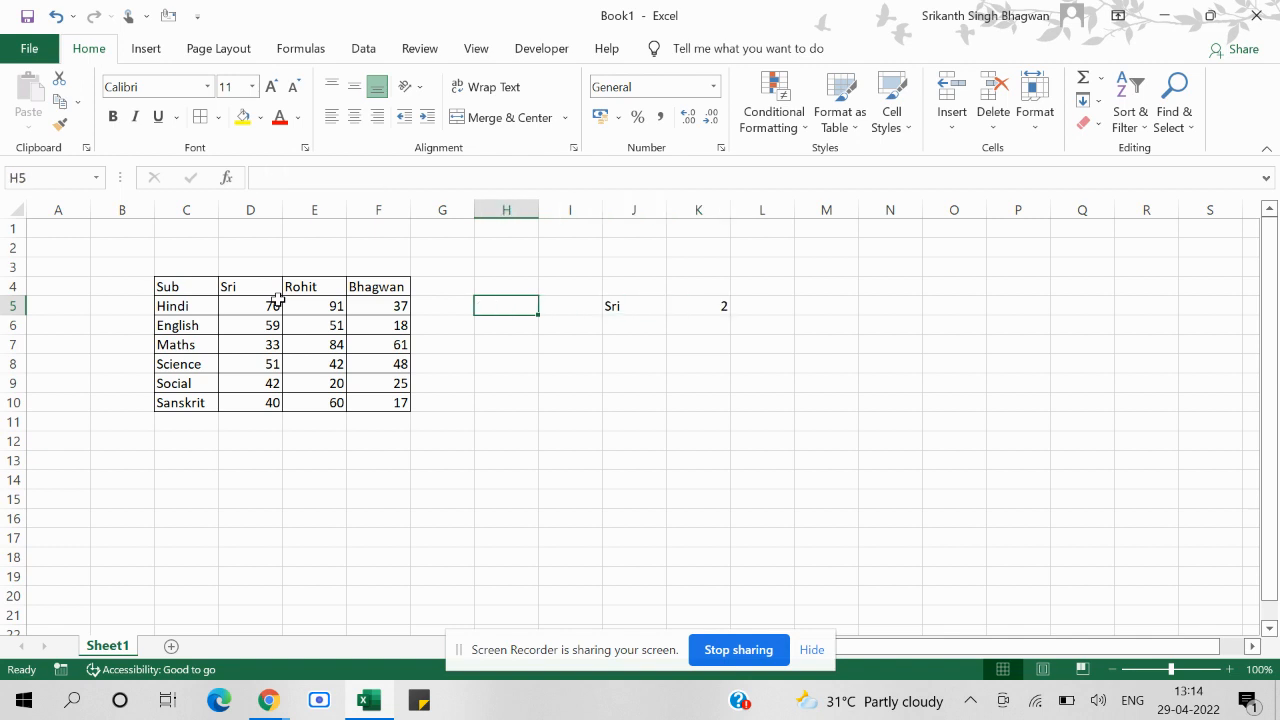
key(Up)
key(Left)
key(Left)
key(shift+Right)
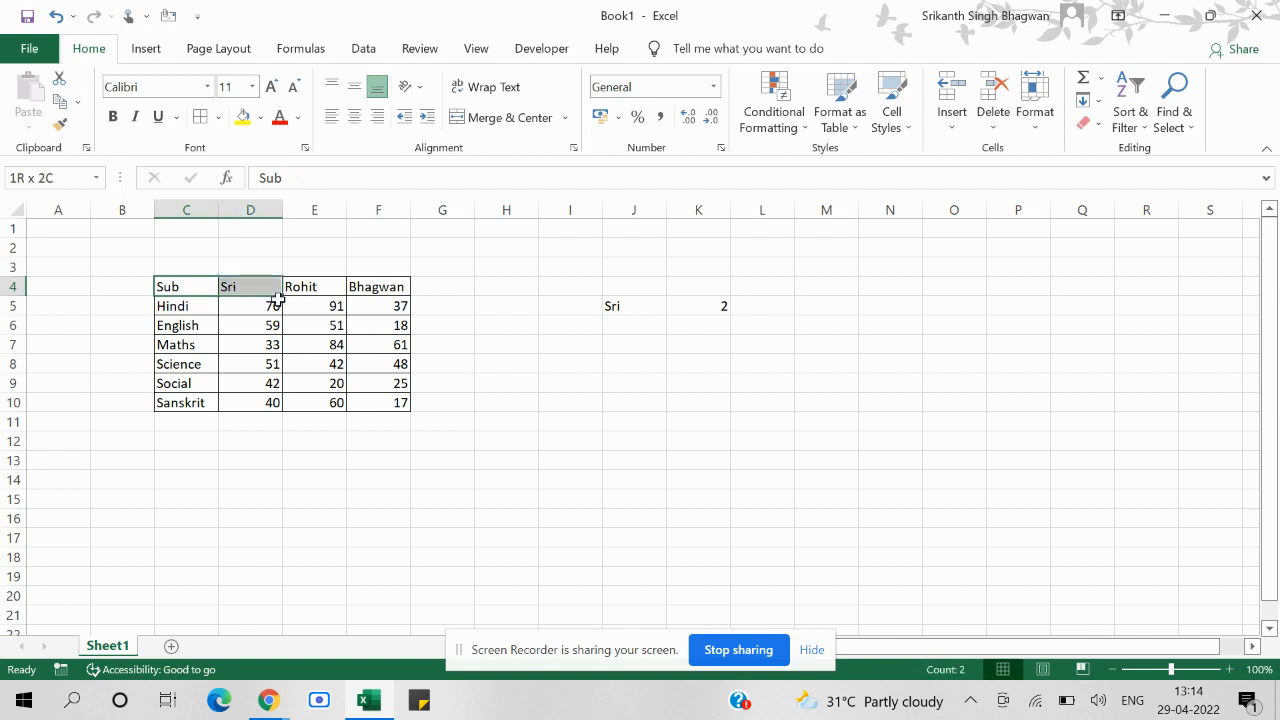
key(Right)
key(Right)
key(Right)
key(Down)
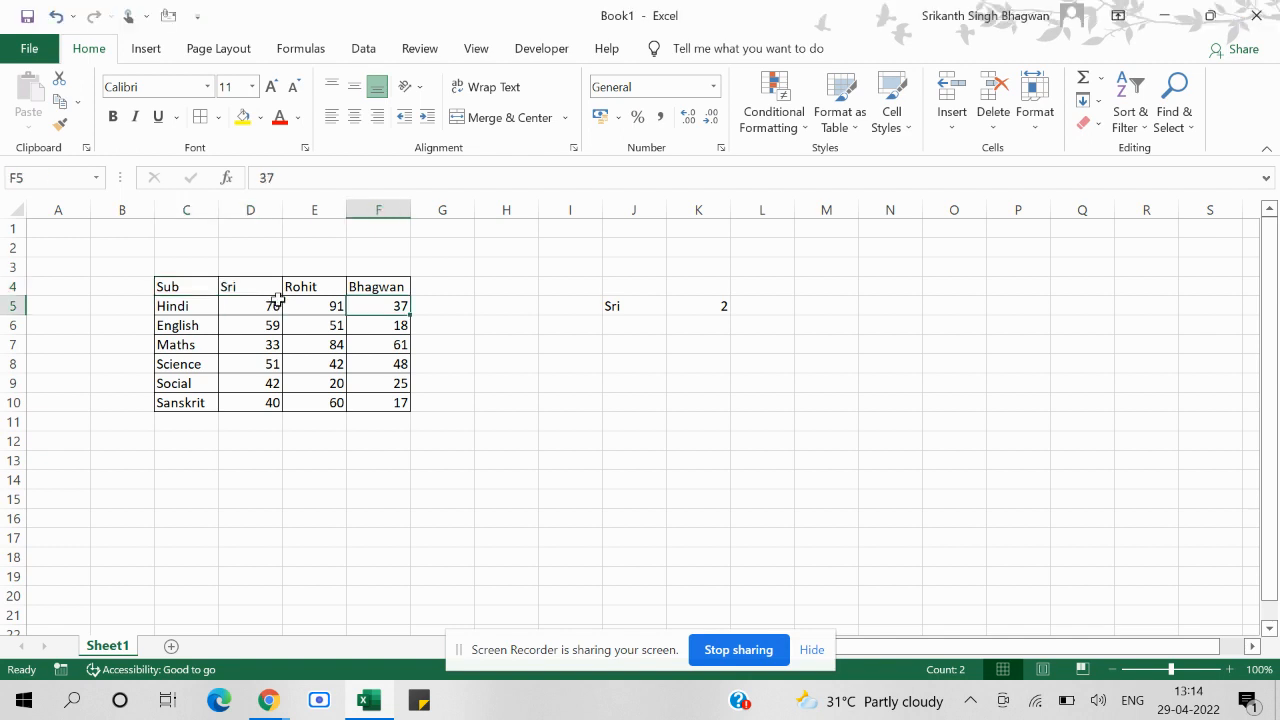
Step: Enter Science in J6, directly below the student's name, as the second lookup value
key(Right)
key(Down)
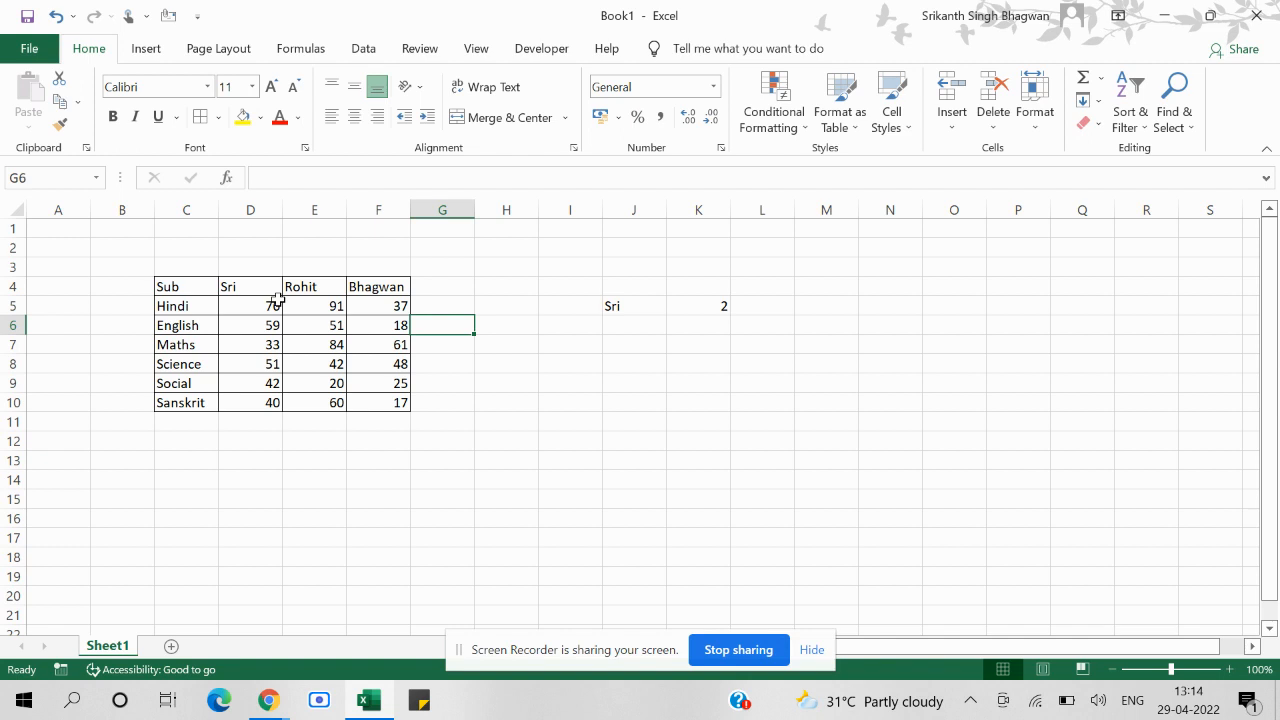
key(Down)
key(Right)
key(Right)
key(Up)
key(Right)
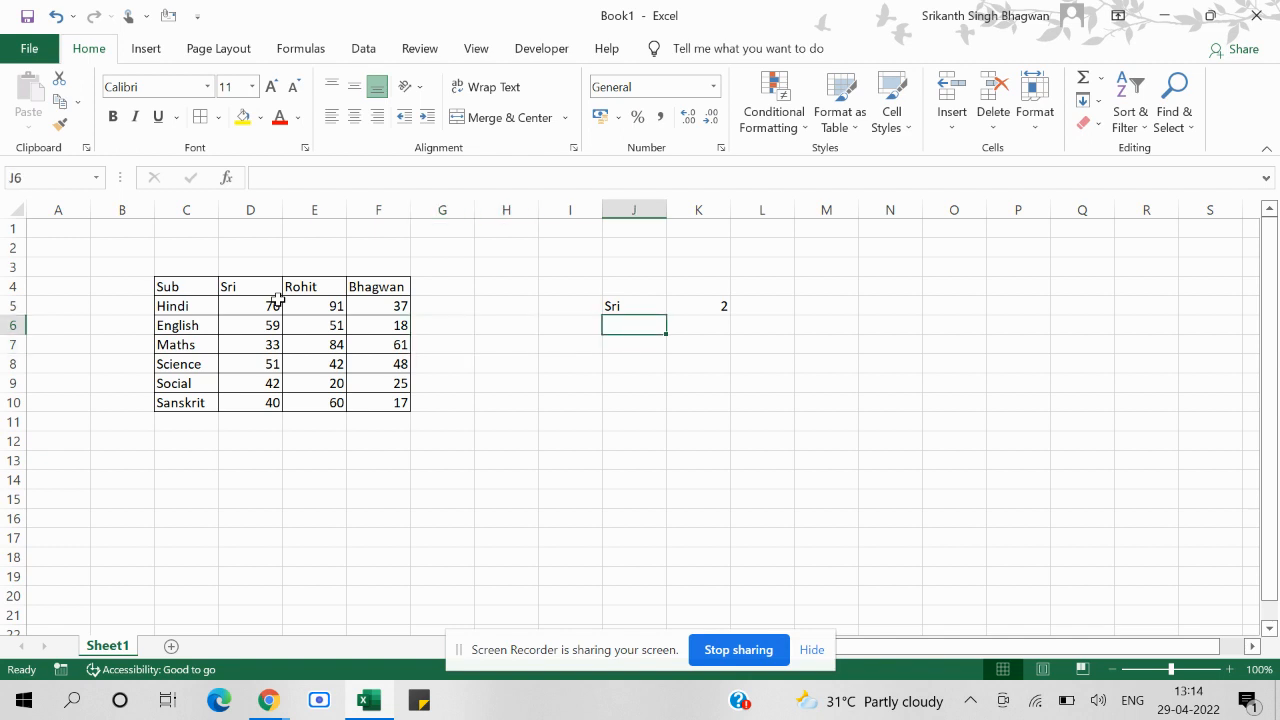
text(S)
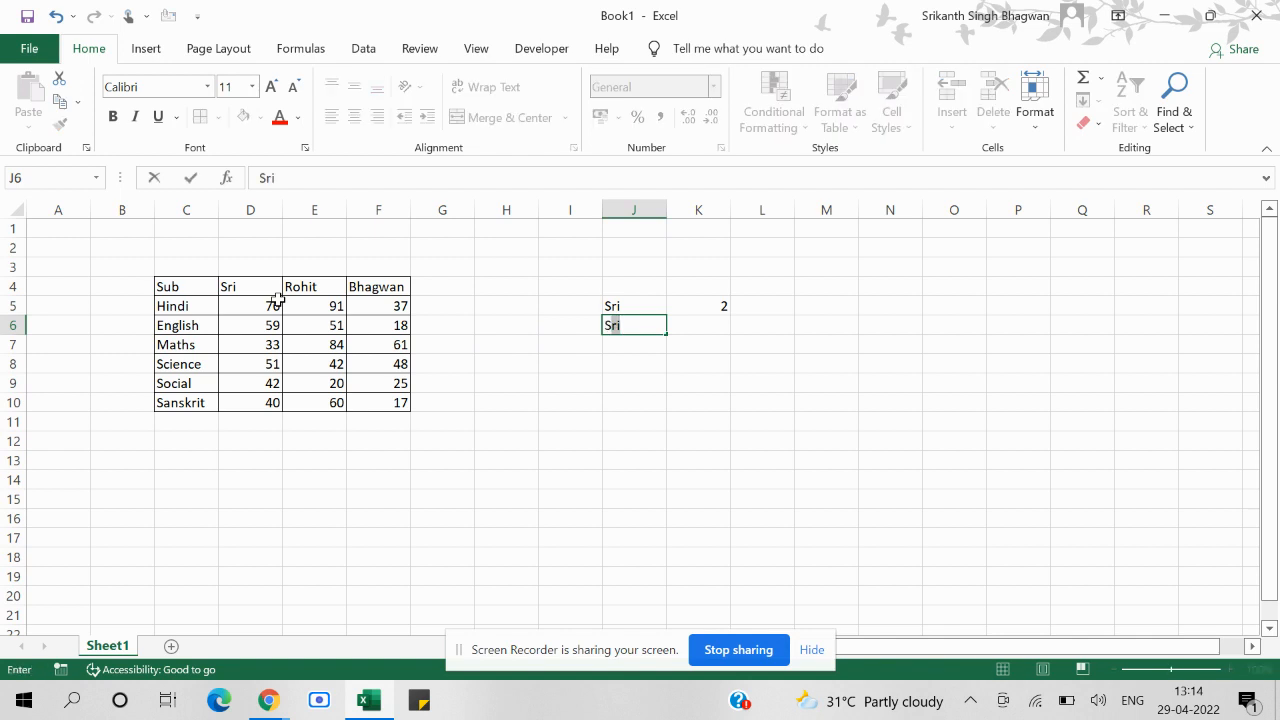
text(cience)
key(Return)
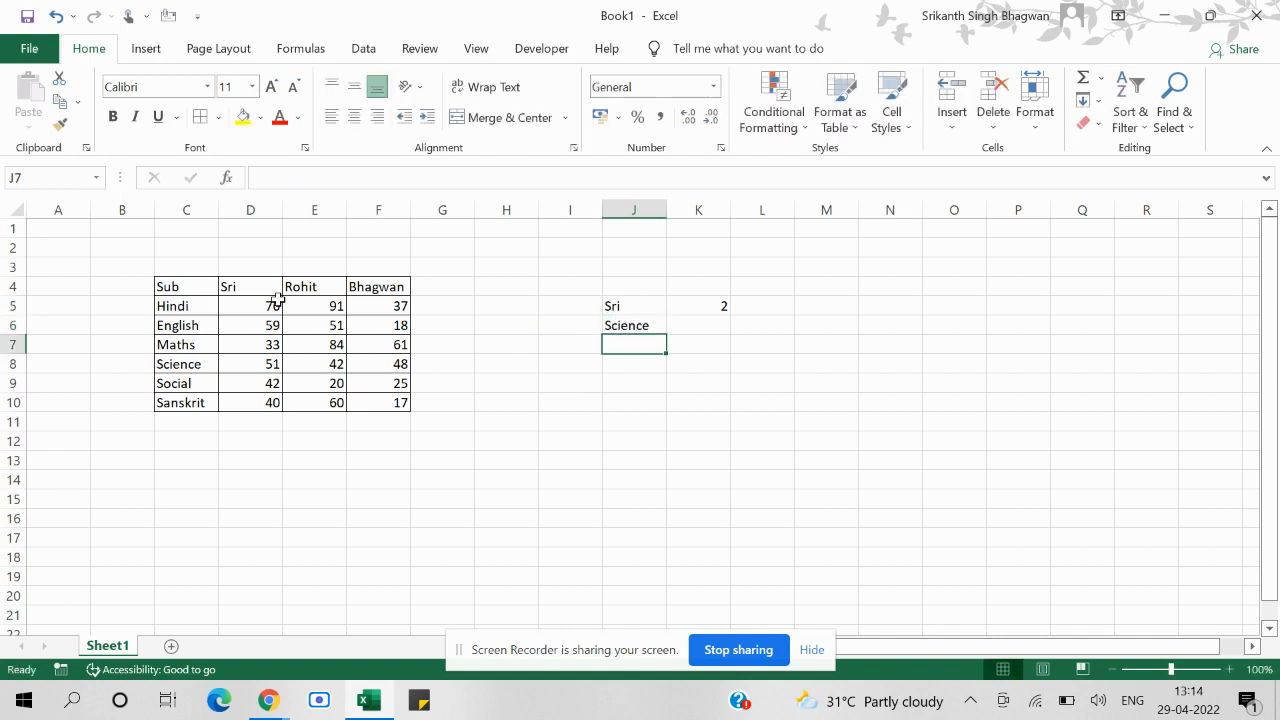
Step: Enter =MATCH(J6,C4:C10,0) in K6 to find the subject's exact-match position in the Sub column
key(Up)
key(Right)
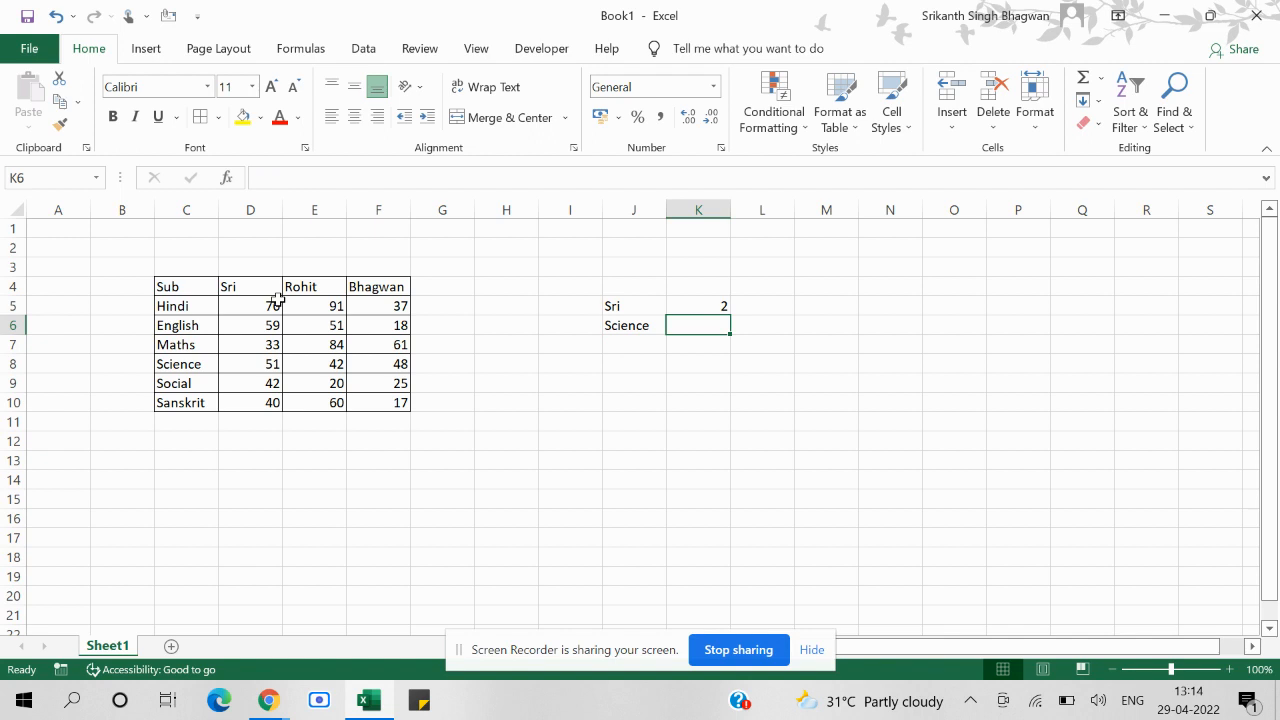
text(=ma)
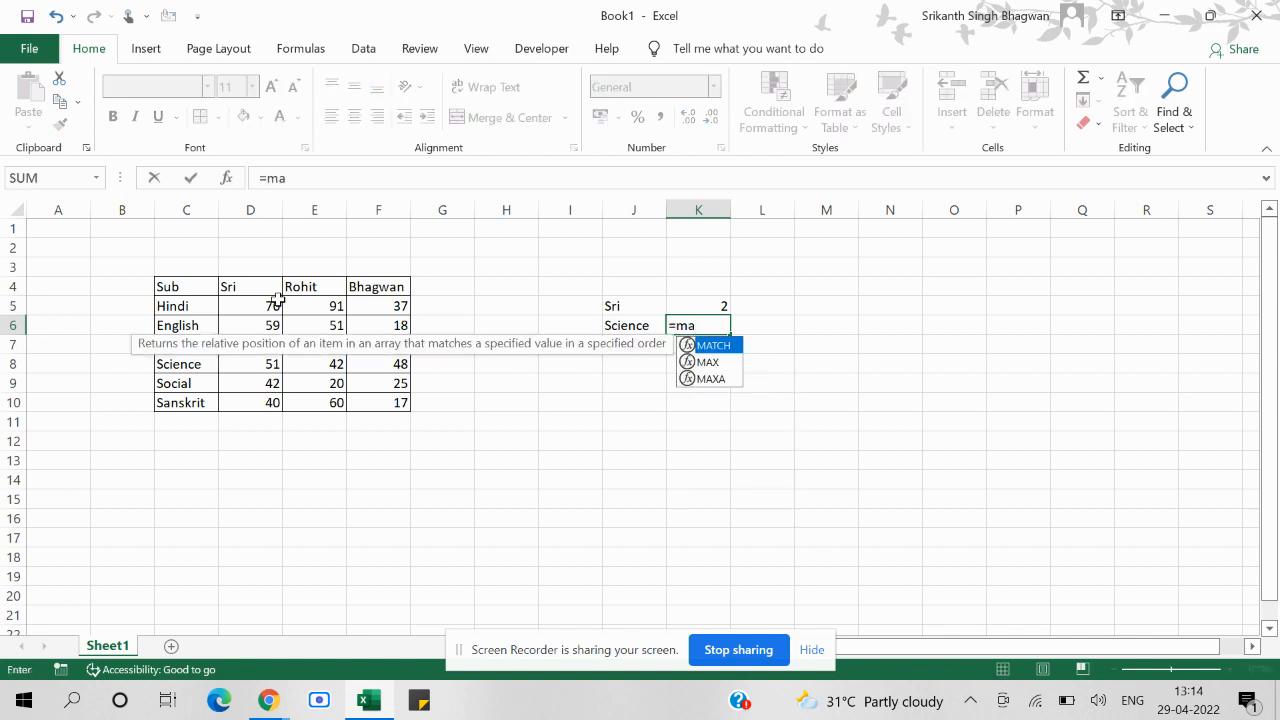
key(Tab)
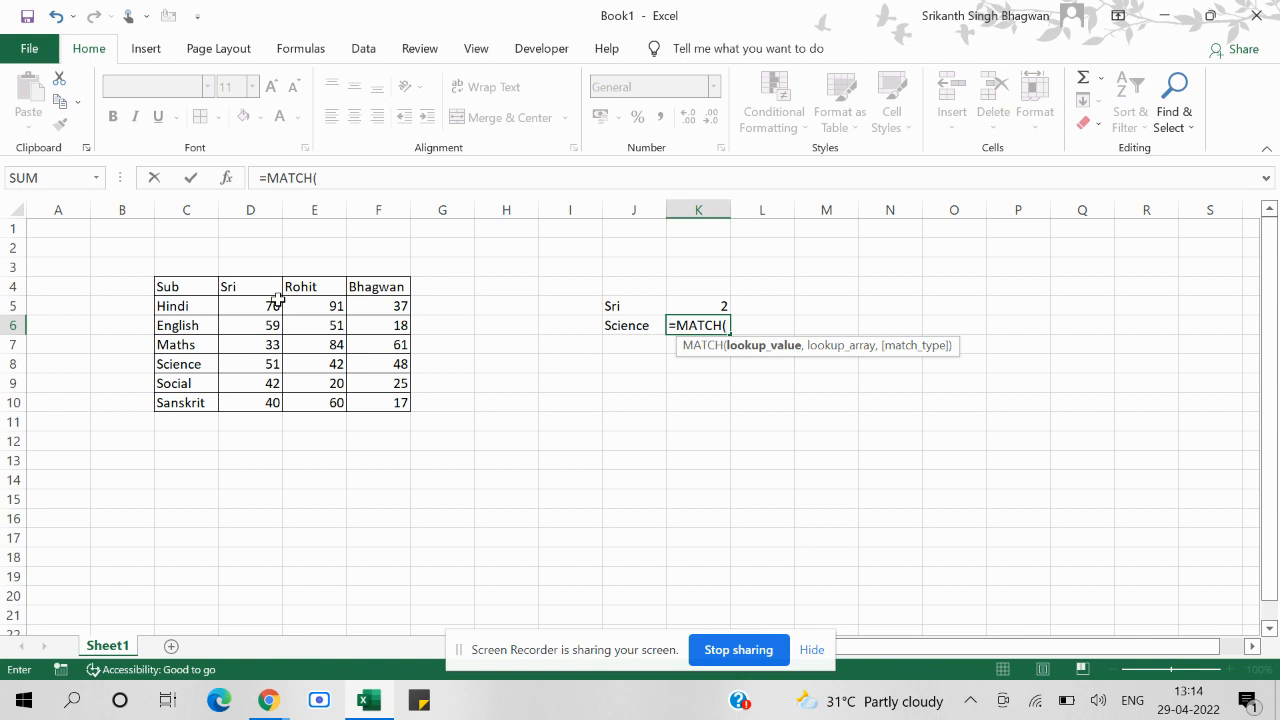
key(Left)
text(,)
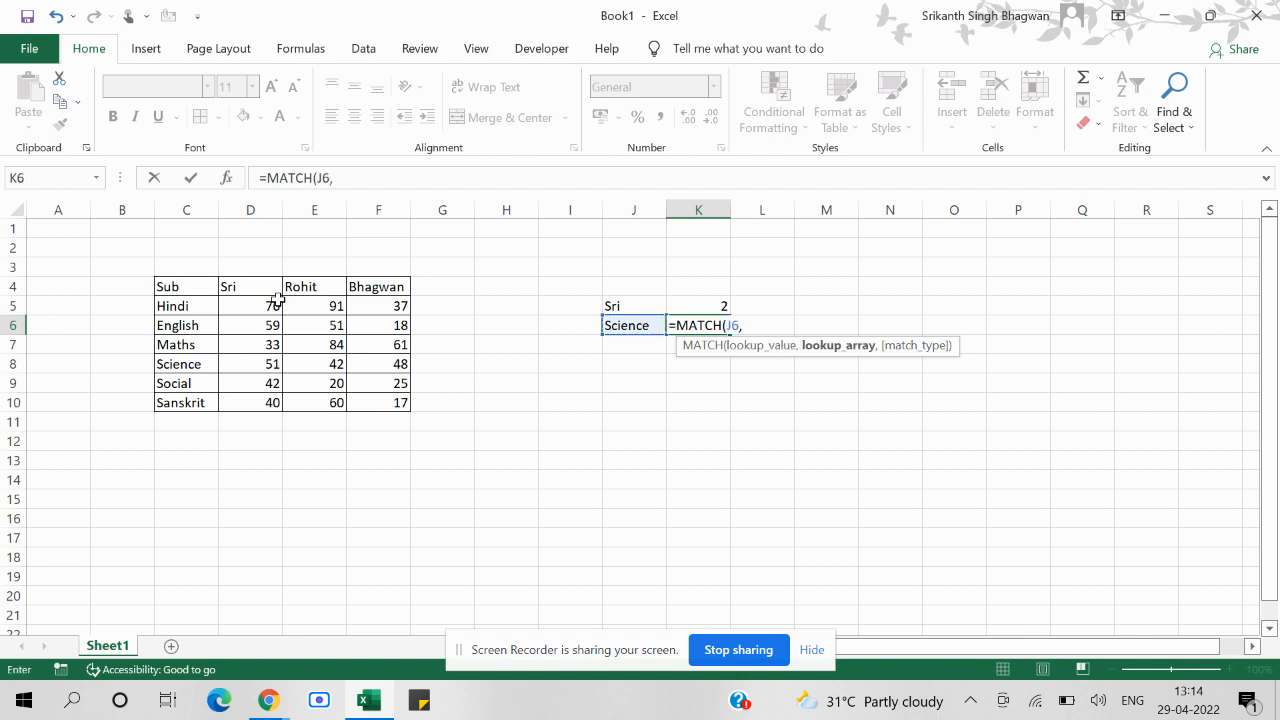
key(Left)
key(ctrl+Left)
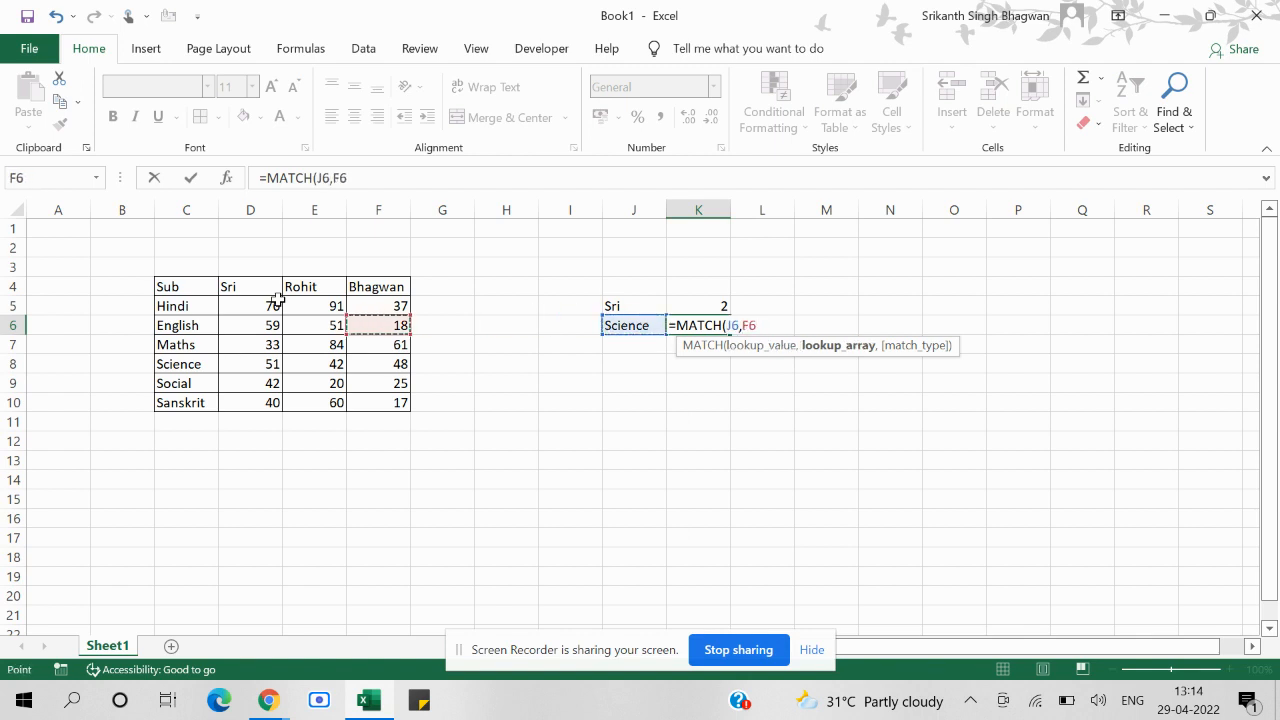
key(Home)
key(Right)
key(Right)
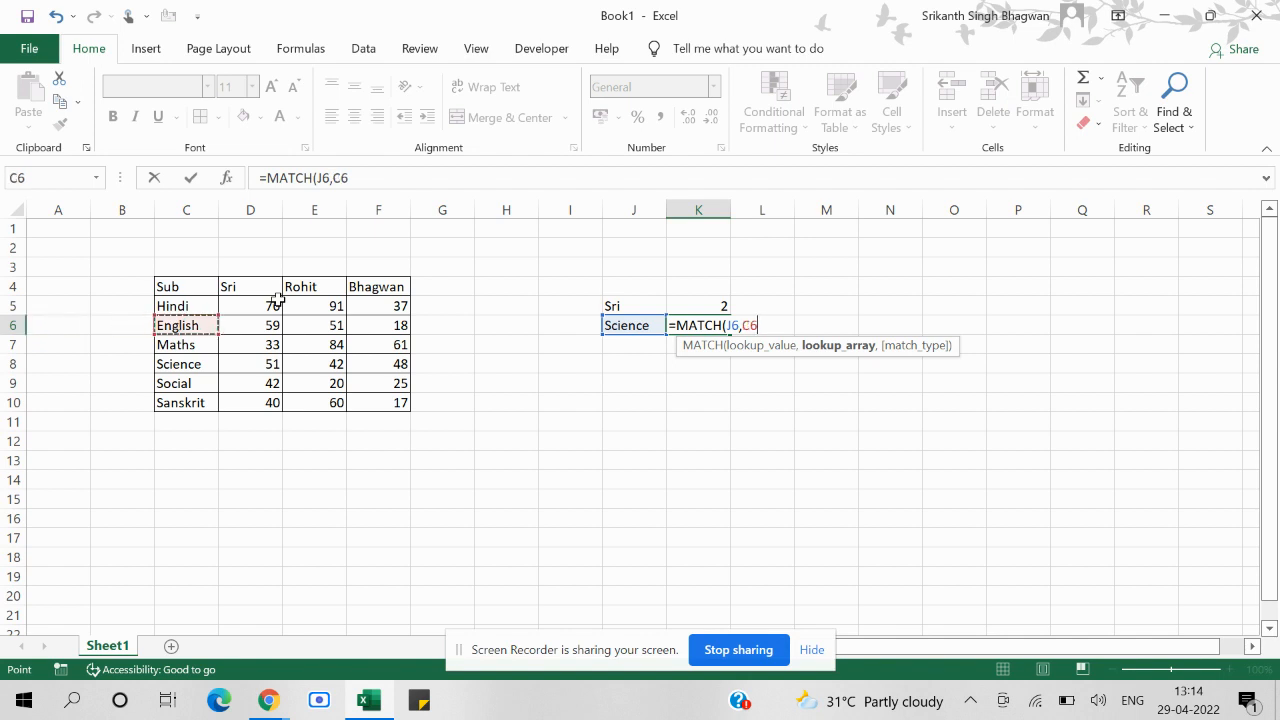
key(Up)
key(Up)
key(ctrl+shift+Down)
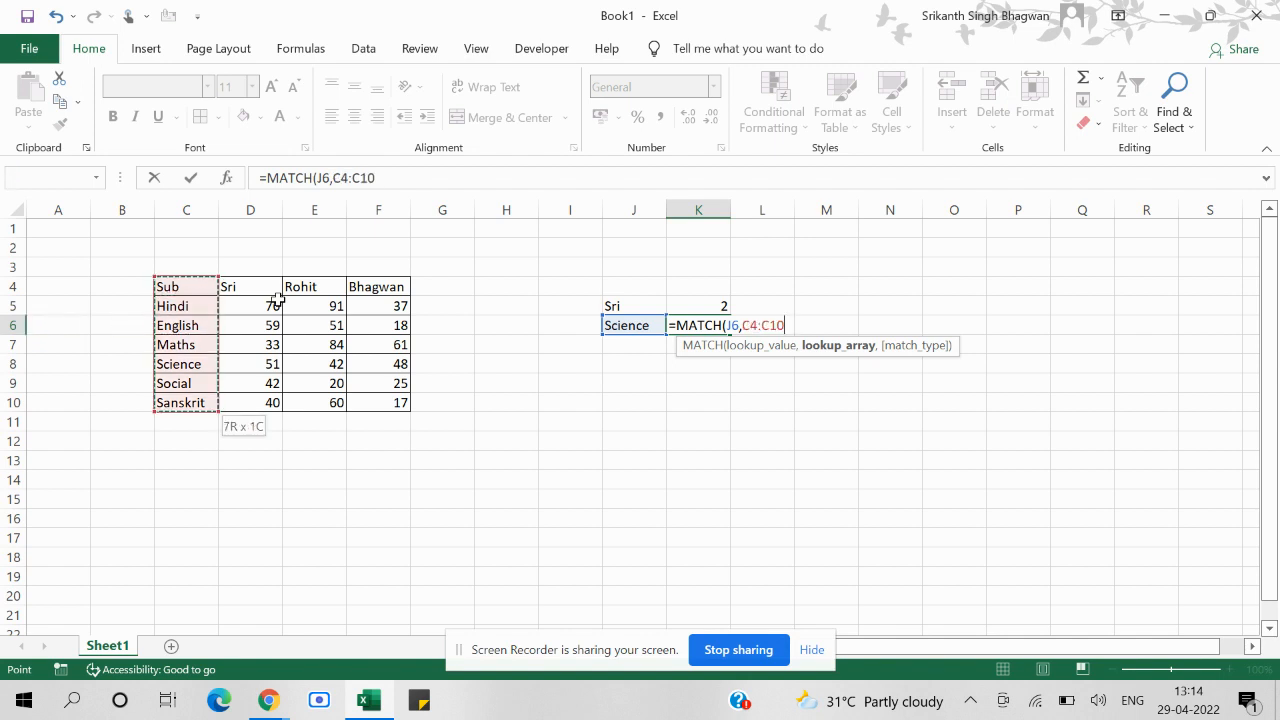
text(,0))
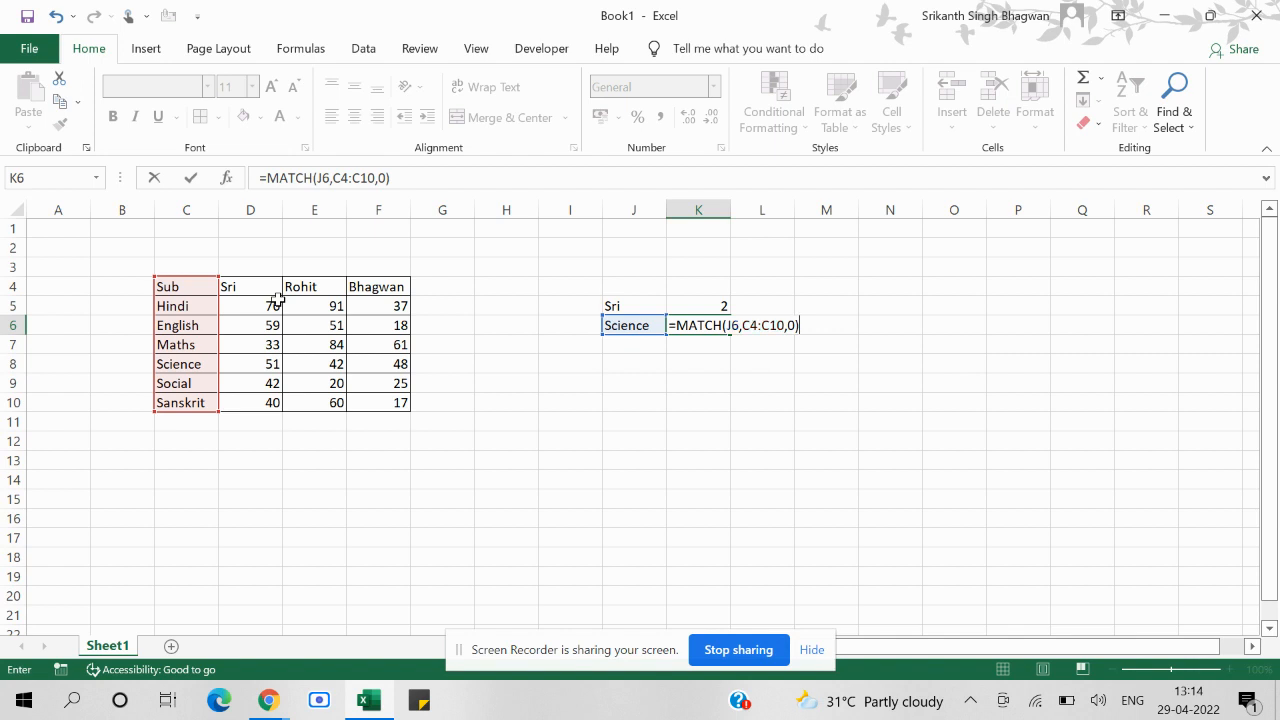
key(ctrl+Return)
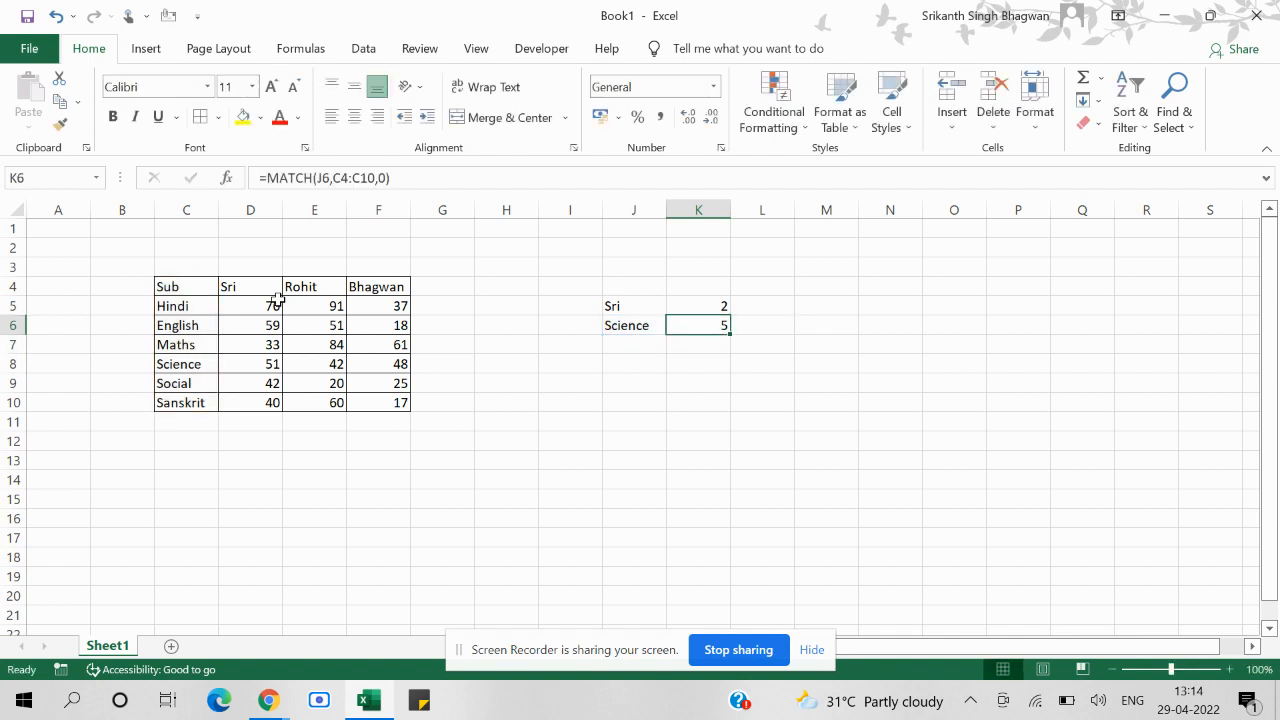
Step: Count down the Sub column from C4 to Science in C8 to check the position in K6
key(Left)
key(Left)
key(Left)
key(Left)
key(Left)
key(Left)
key(Left)
key(Left)
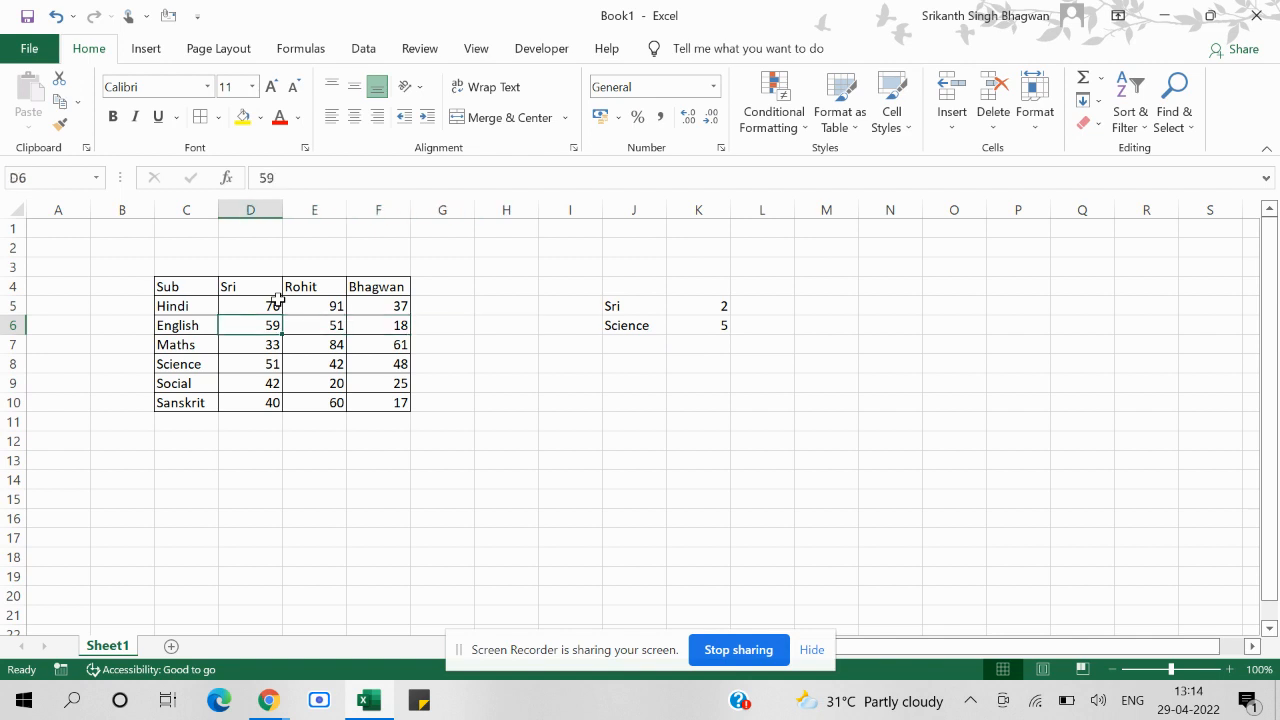
key(Up)
key(Up)
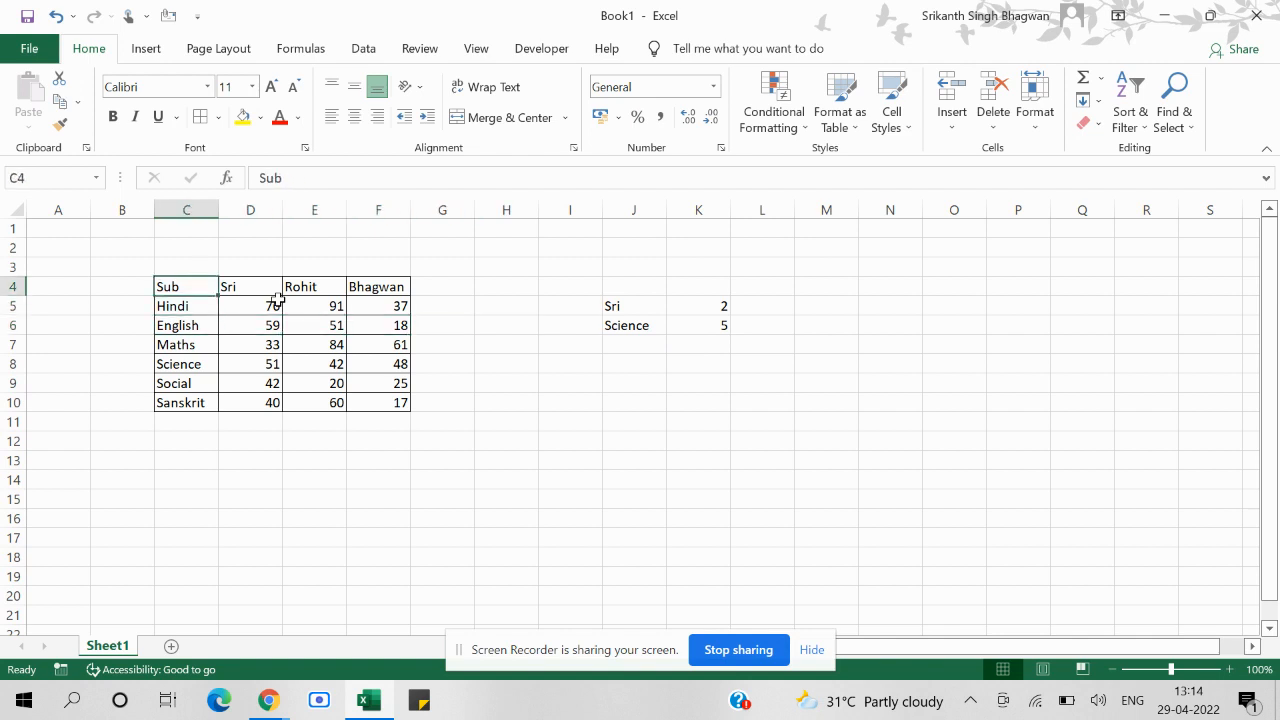
key(shift+Down)
key(shift+Down)
key(shift+Down)
key(shift+Down)
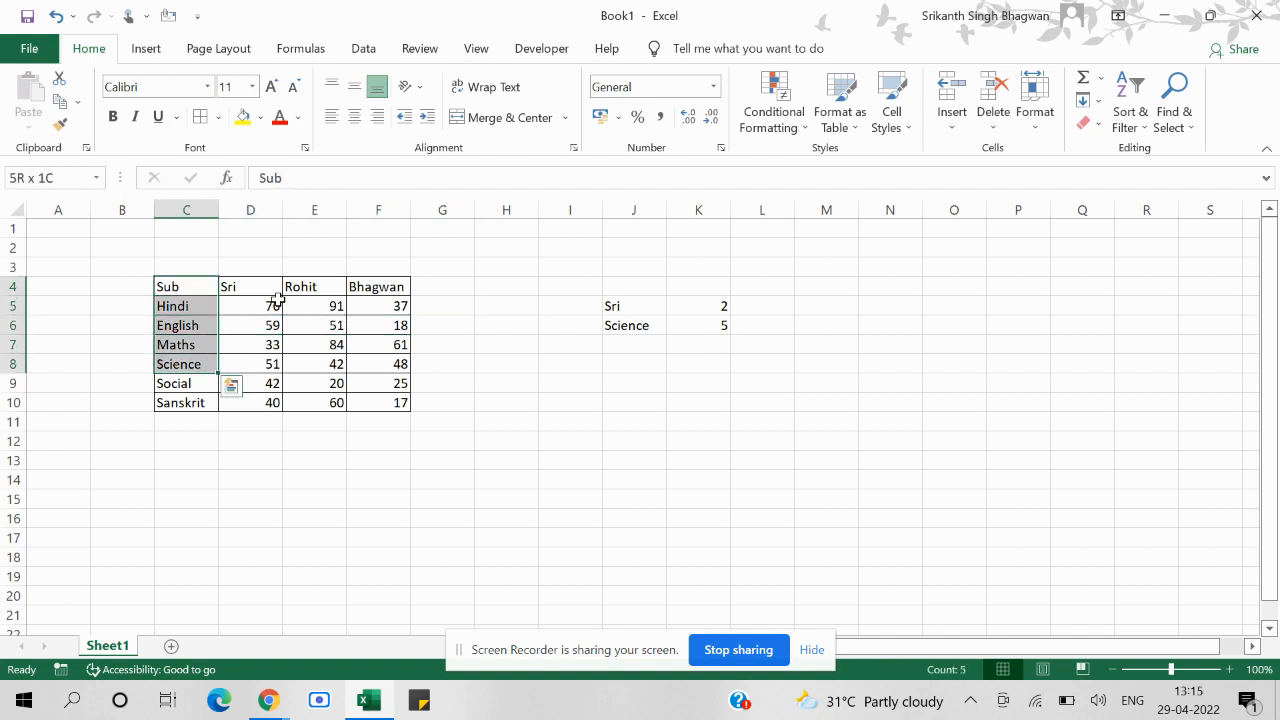
key(Down)
key(Right)
key(Right)
key(Down)
key(Right)
key(Right)
key(Down)
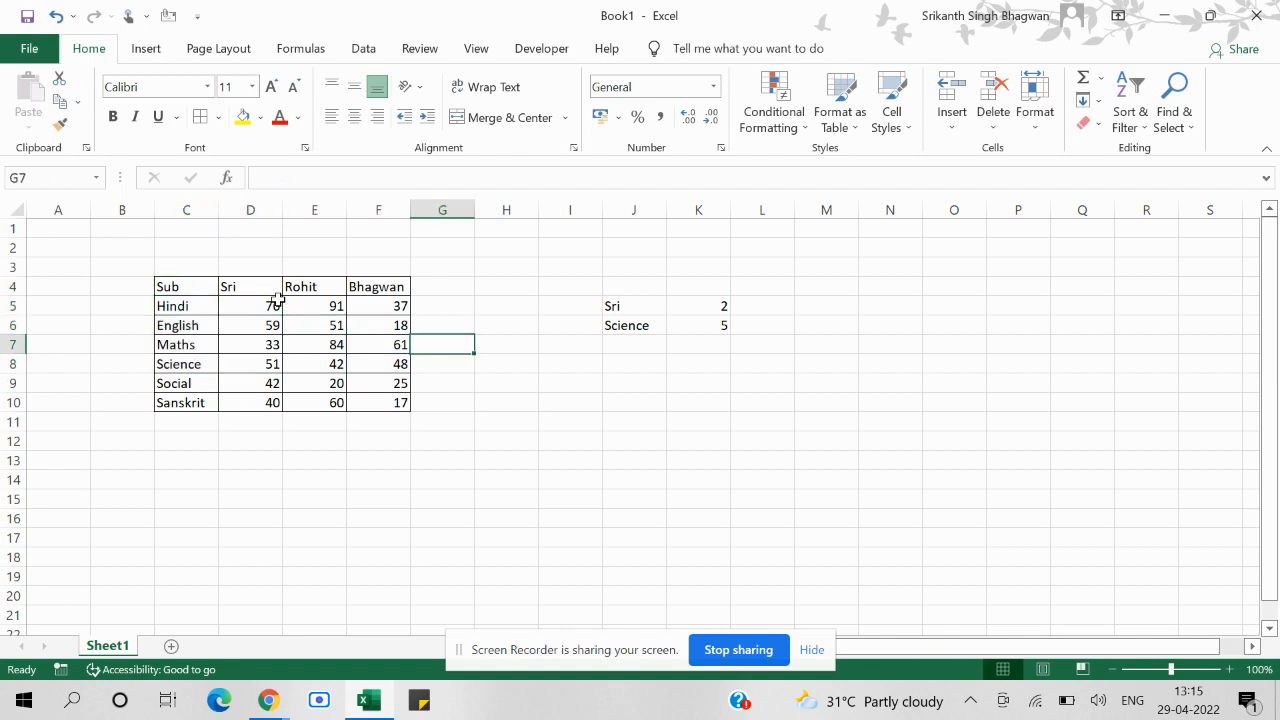
key(Down)
key(Down)
key(Right)
key(Right)
key(Up)
key(Up)
key(Up)
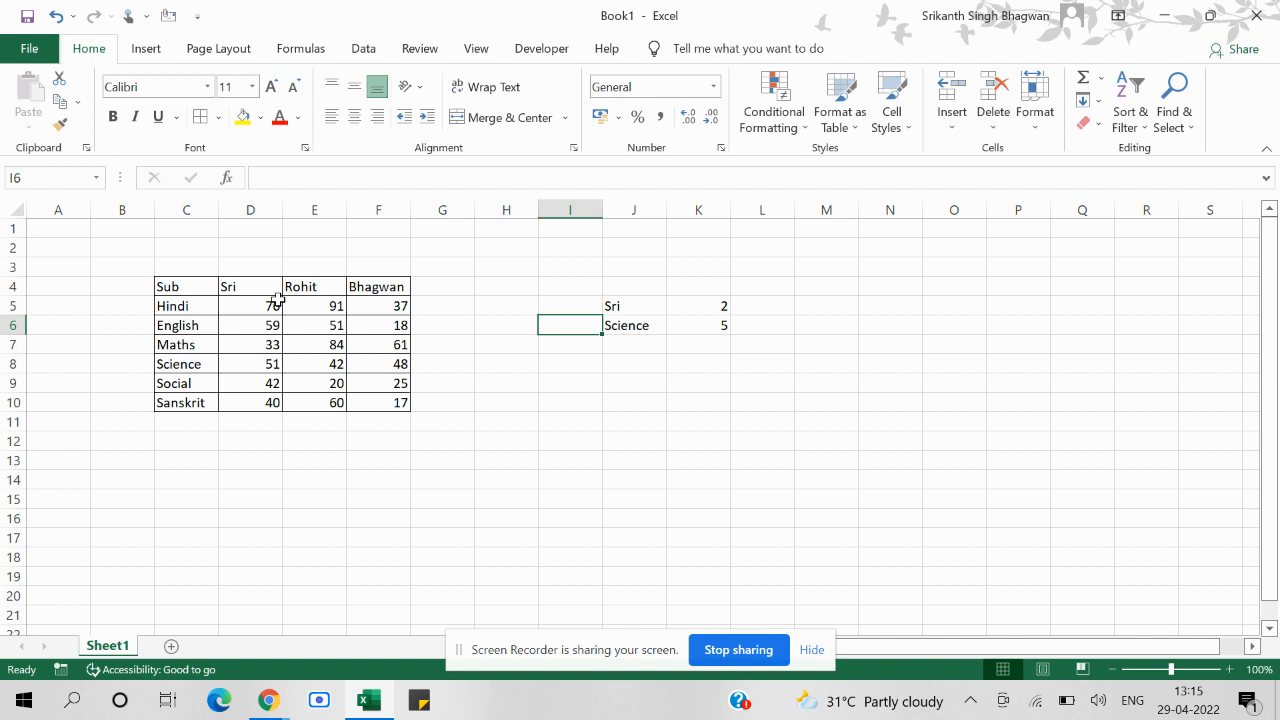
Step: Start an INDEX formula in K7 with the whole marks table, C4:F10, as its array
key(Down)
key(Right)
key(Right)
key(Down)
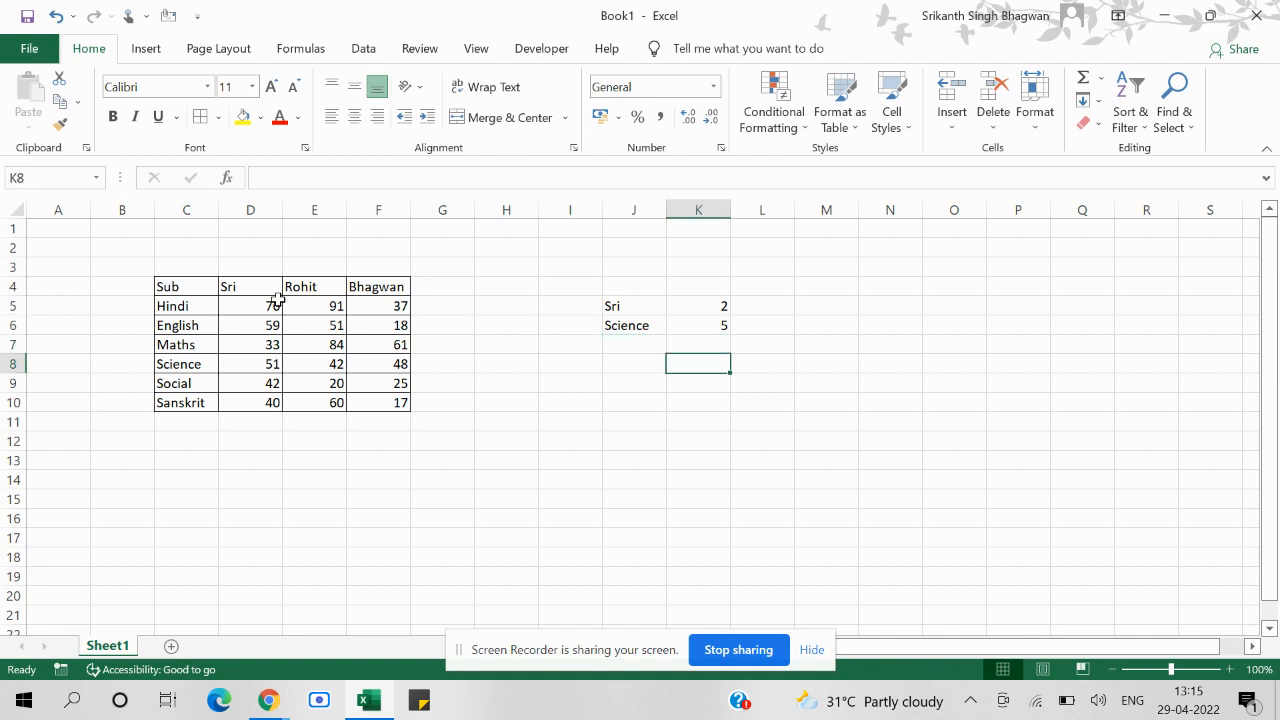
key(Left)
key(Up)
key(Right)
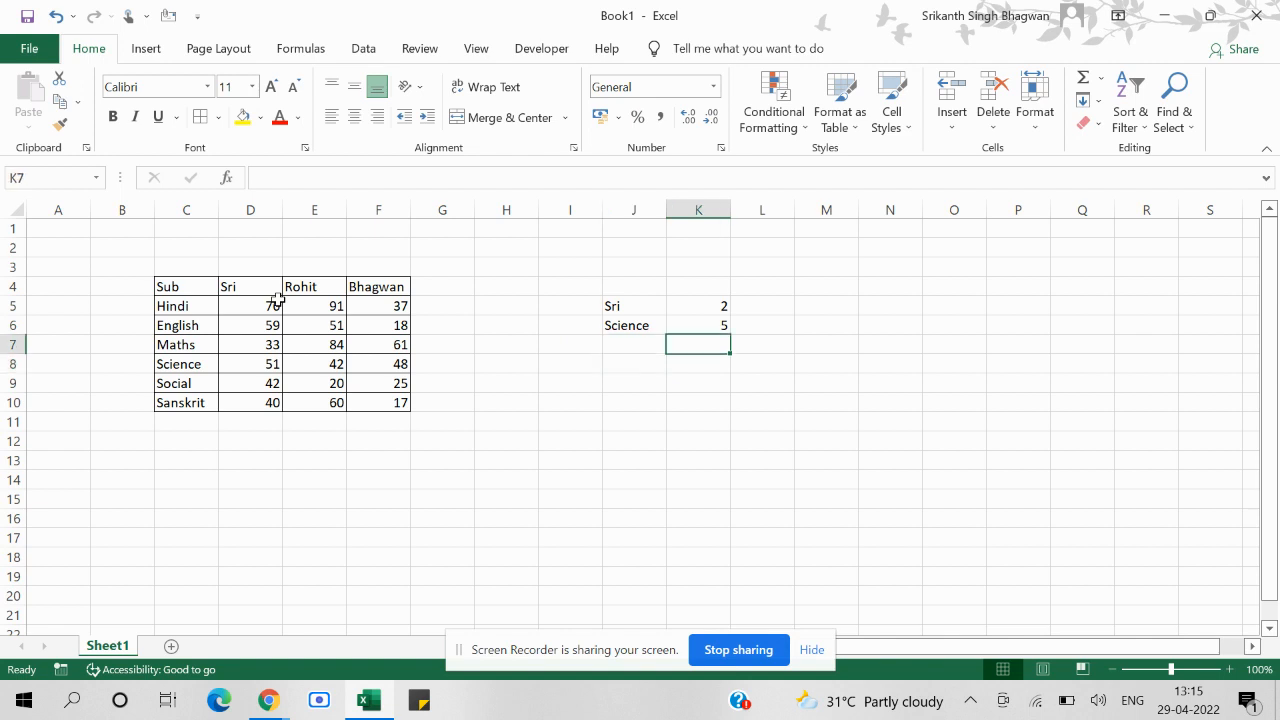
text(=ind)
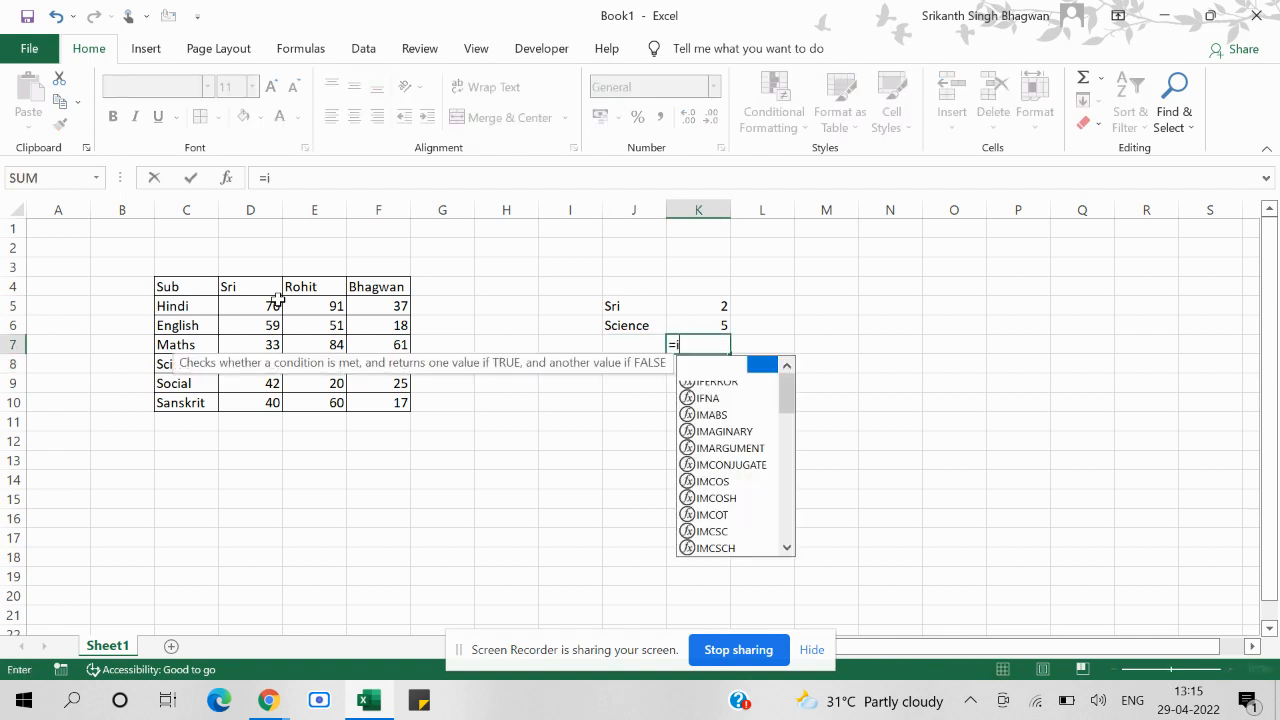
key(Tab)
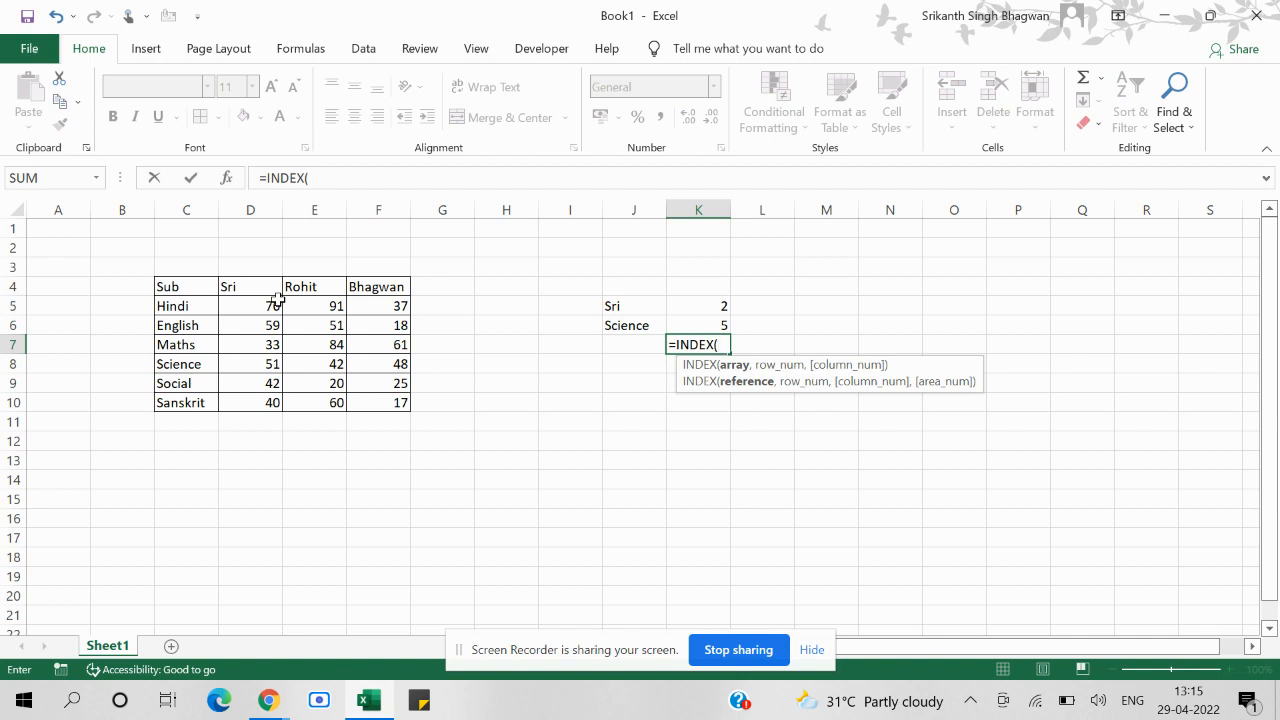
key(Left)
key(Left)
key(Left)
key(Left)
key(Left)
key(Left)
key(Left)
key(Left)
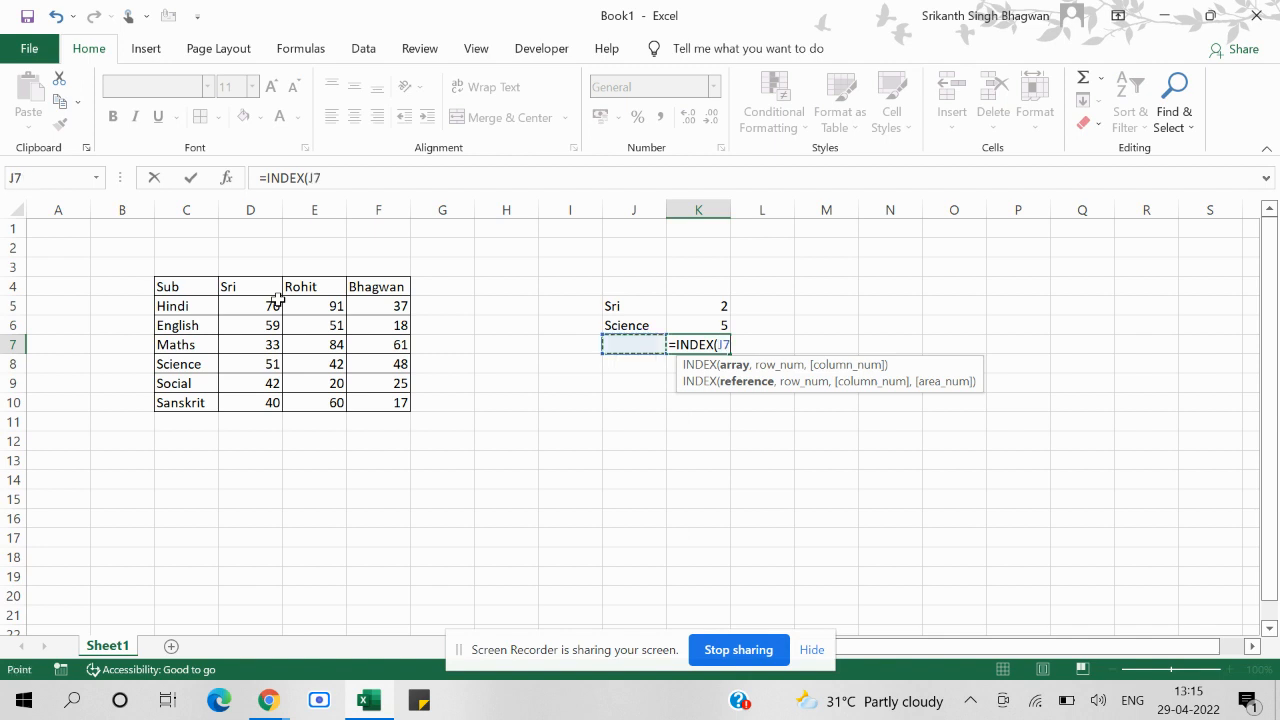
key(Up)
key(Up)
key(Up)
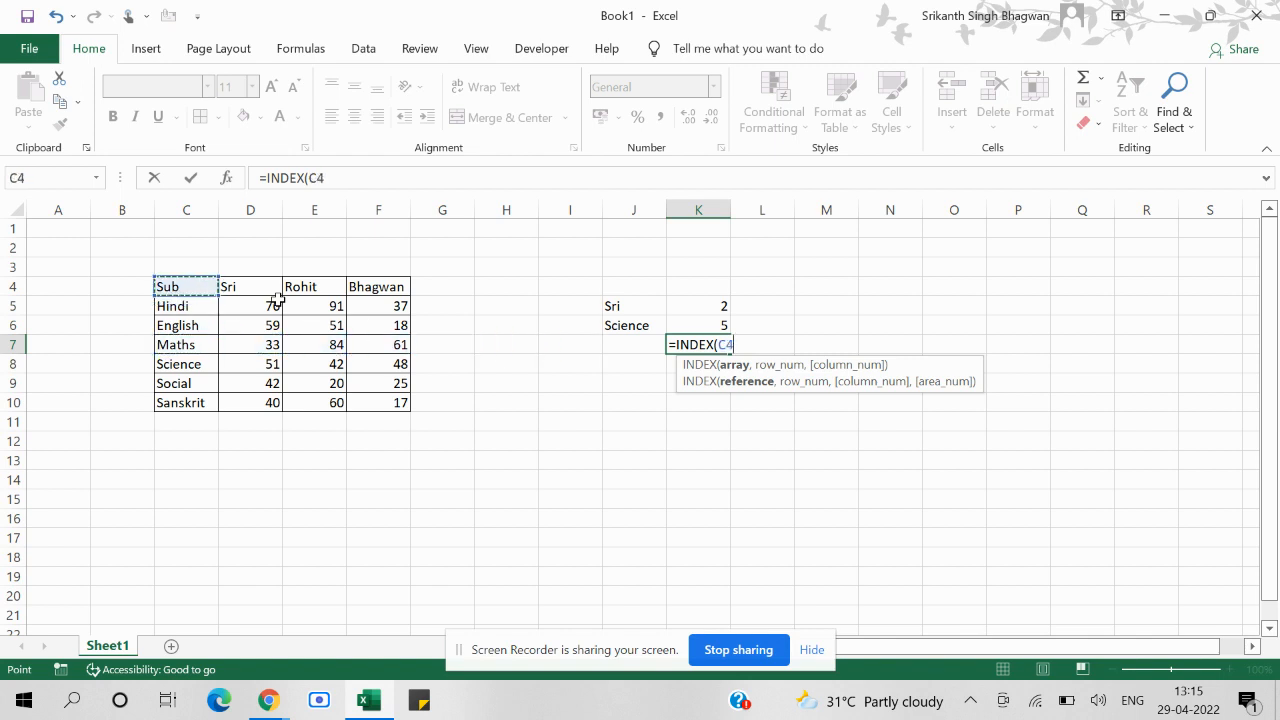
key(shift+Down)
key(shift+Down)
key(shift+Down)
key(shift+Down)
key(shift+Down)
key(shift+Down)
key(shift+Right)
key(shift+Right)
key(shift+Right)
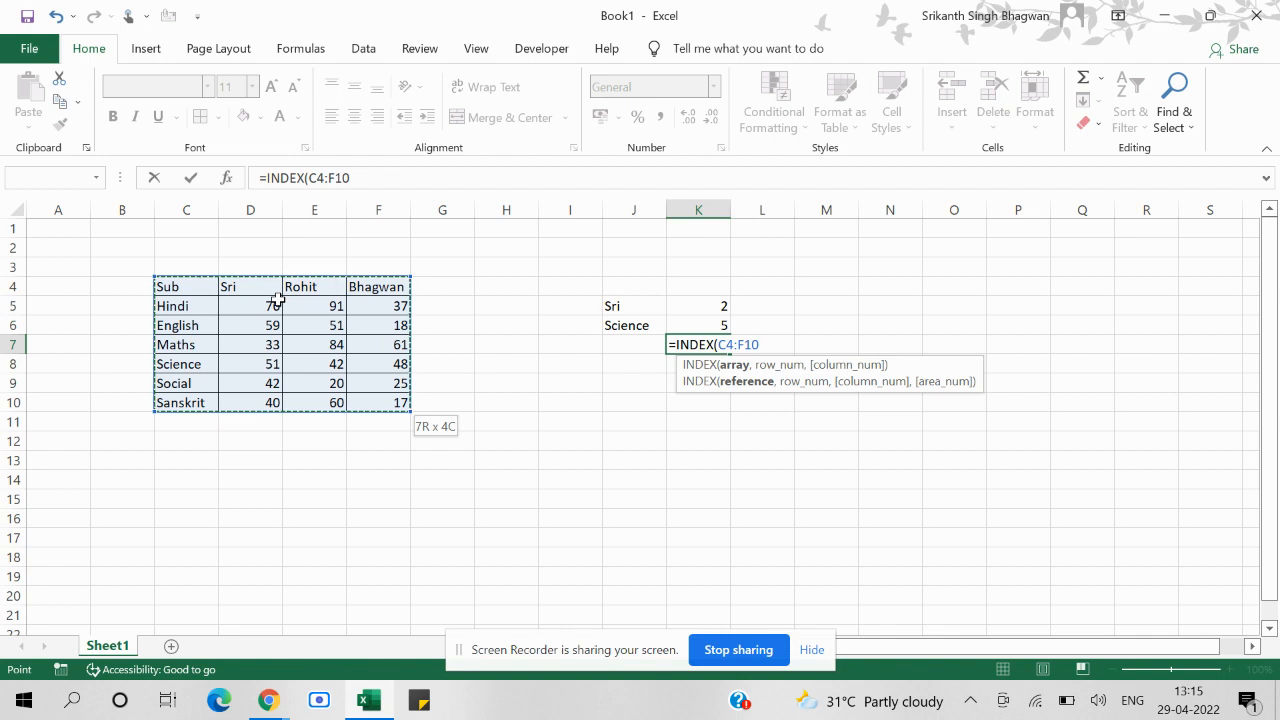
Step: Complete the K7 formula as =INDEX(C4:F10,K6,K5), with K6 as the row number and K5 as the column number
text(,)
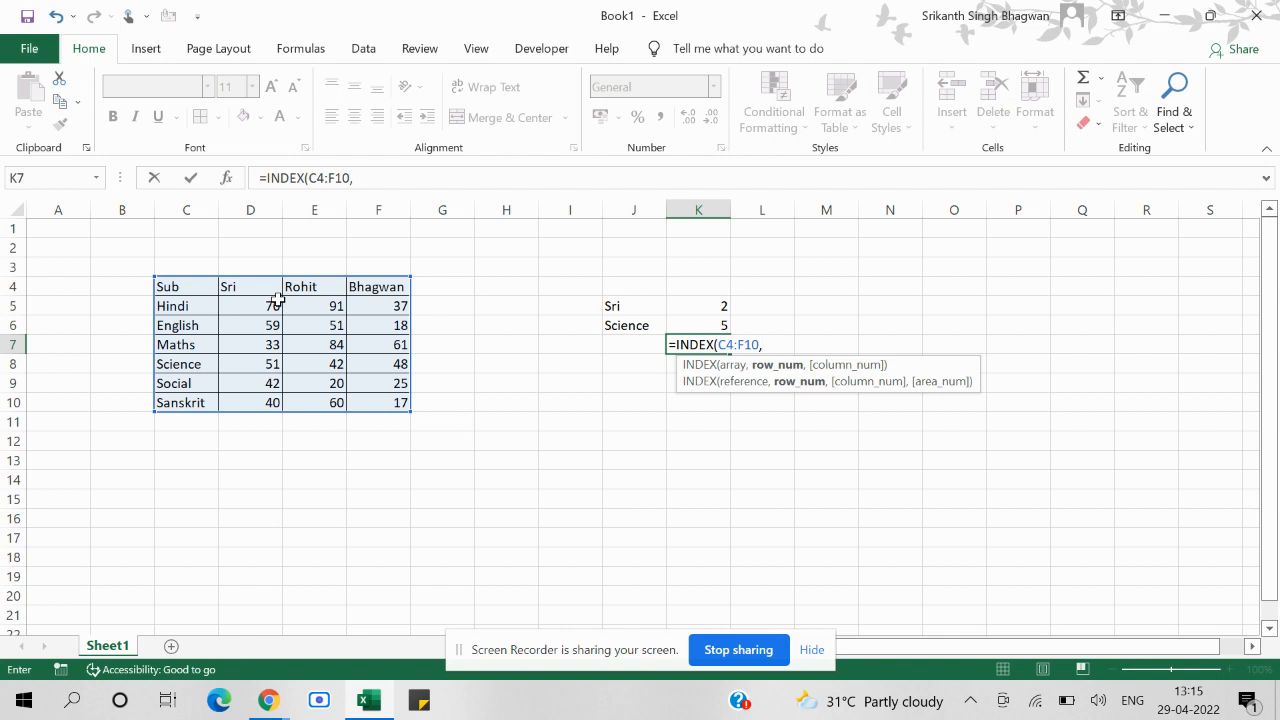
key(Up)
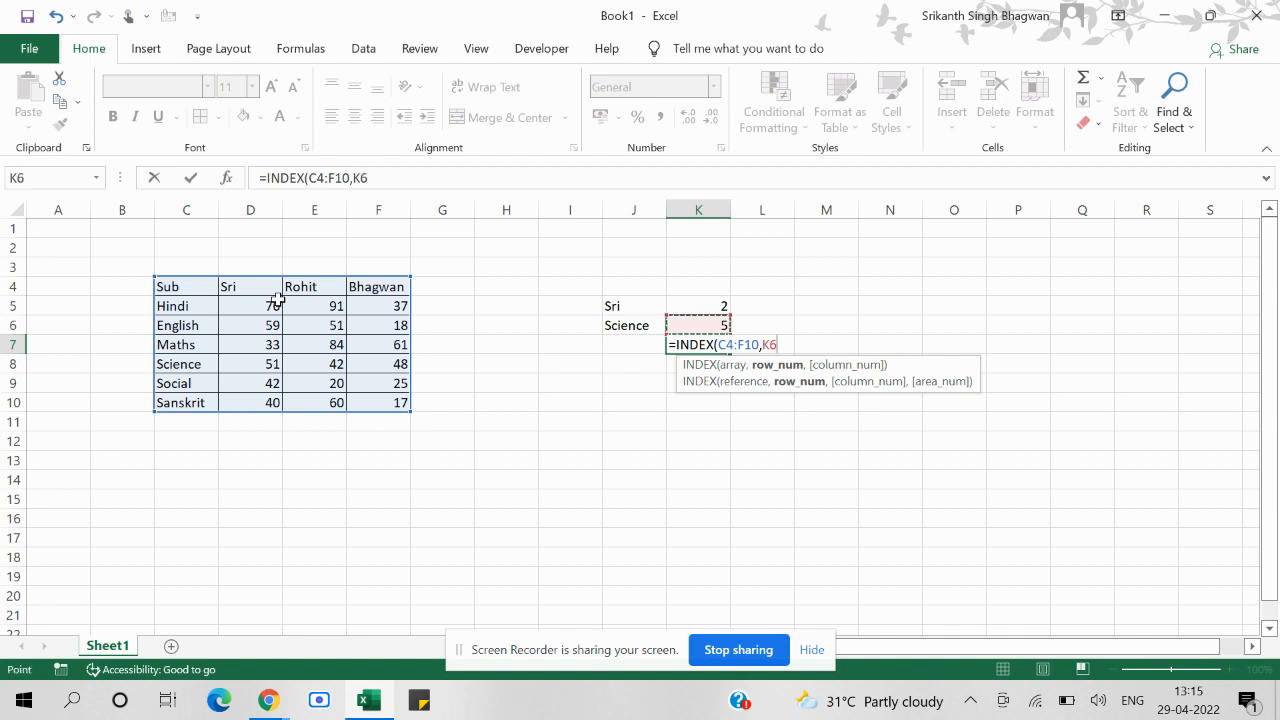
text(,)
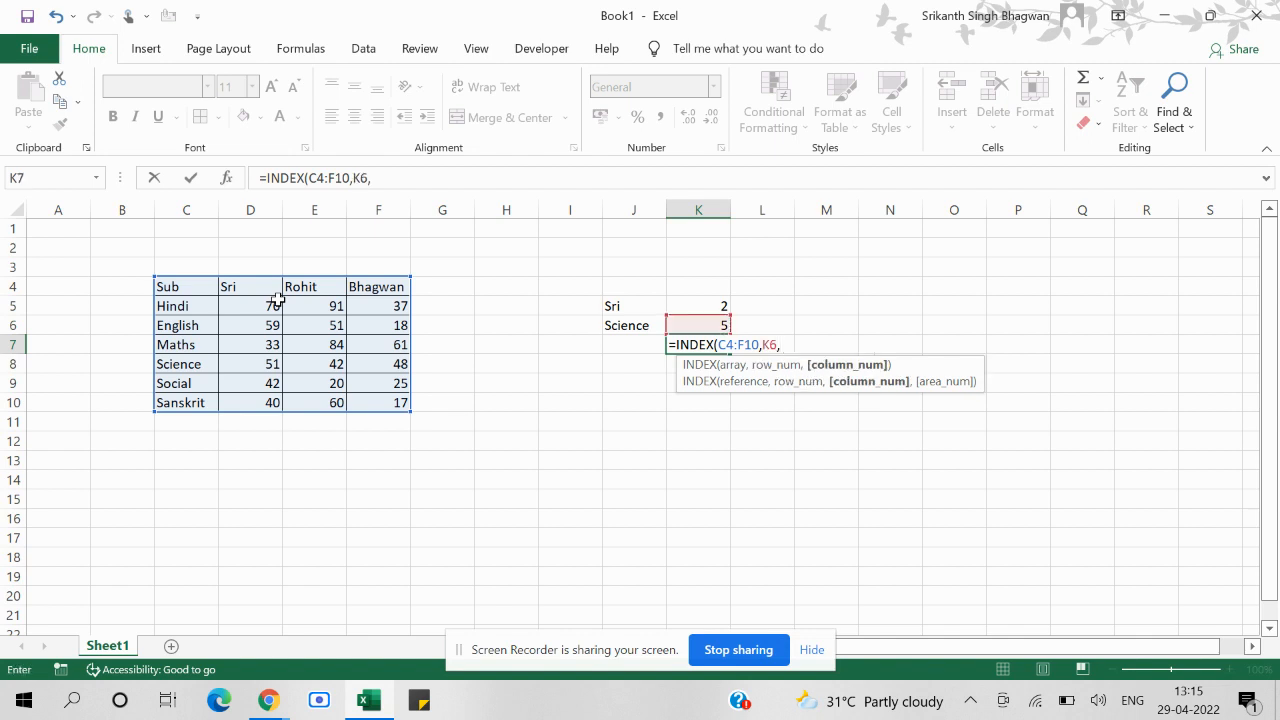
key(Up)
key(Up)
key(Up)
key(Down)
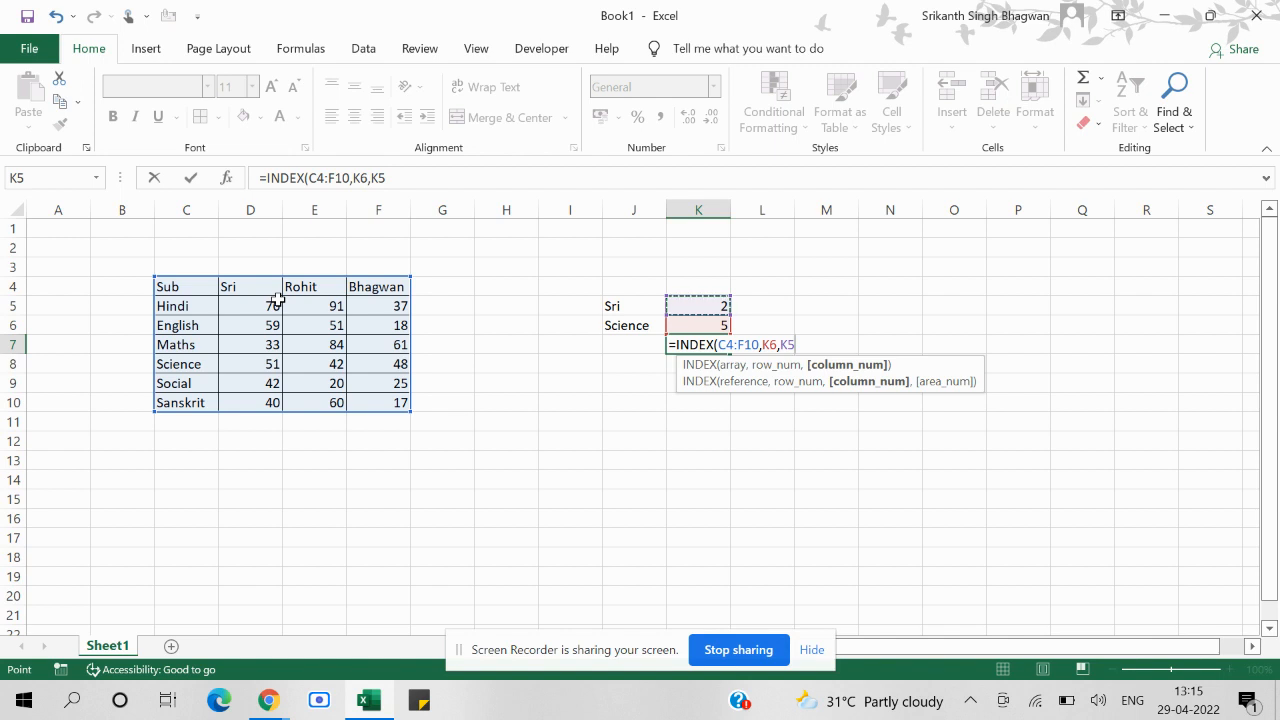
text())
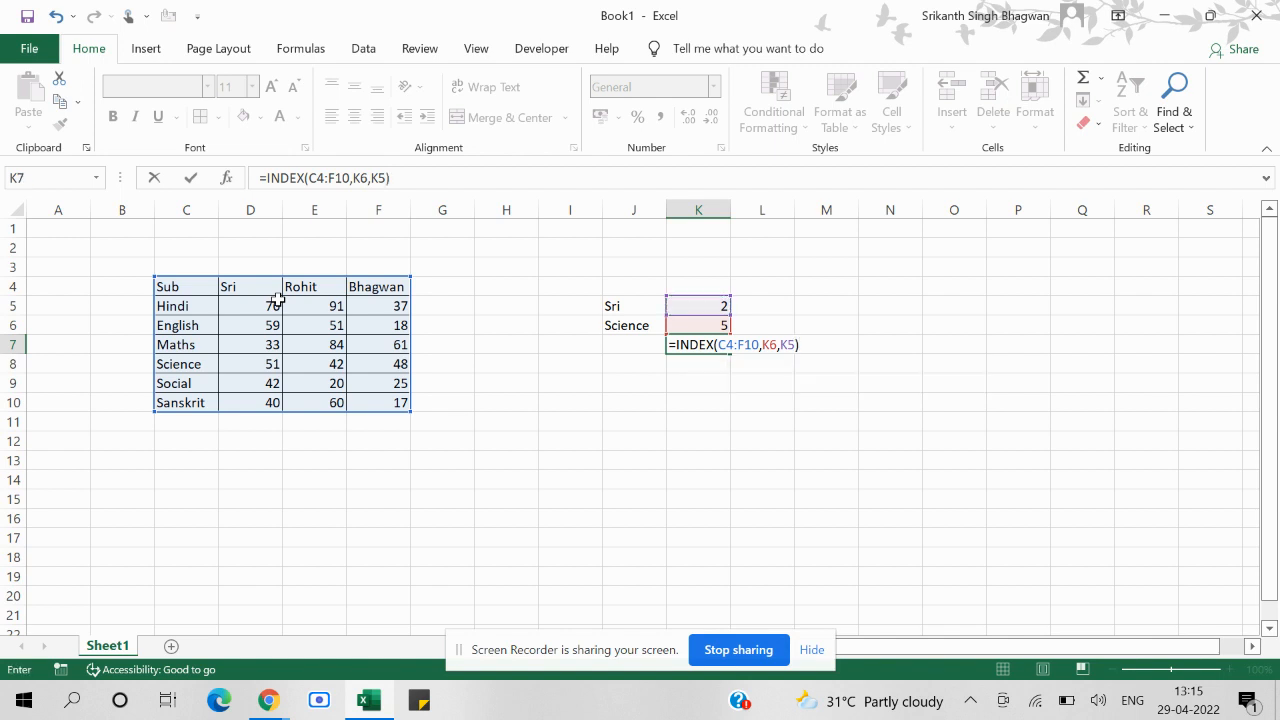
key(Return)
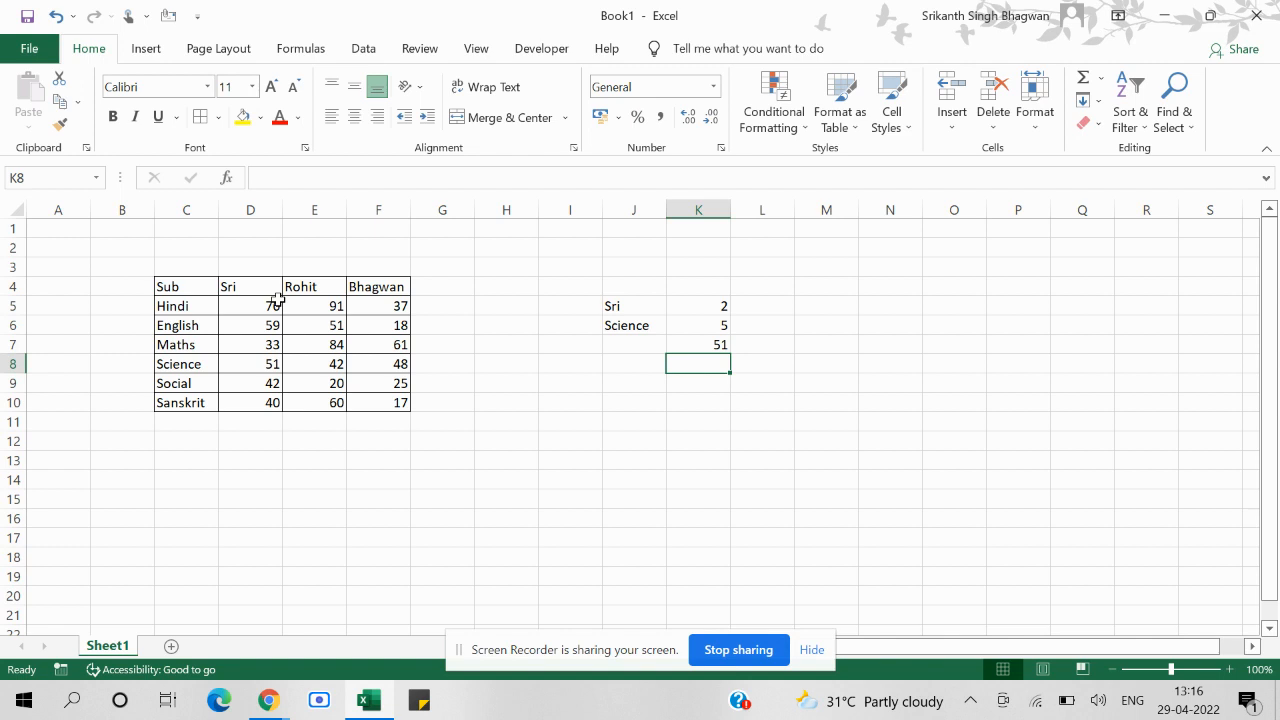
Step: Compare the K7 result with the Science mark in D8 and highlight column D
key(Left)
key(Left)
key(Left)
key(Left)
key(Left)
key(Left)
key(Left)
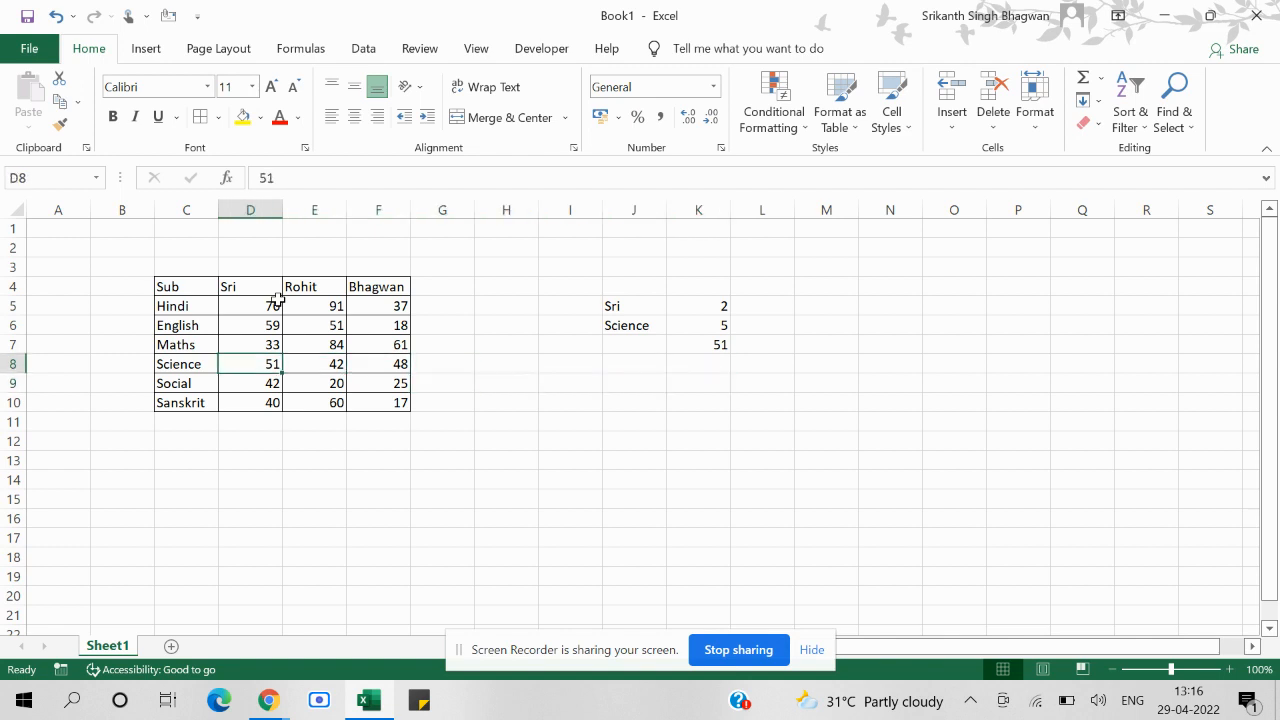
key(ctrl+space)
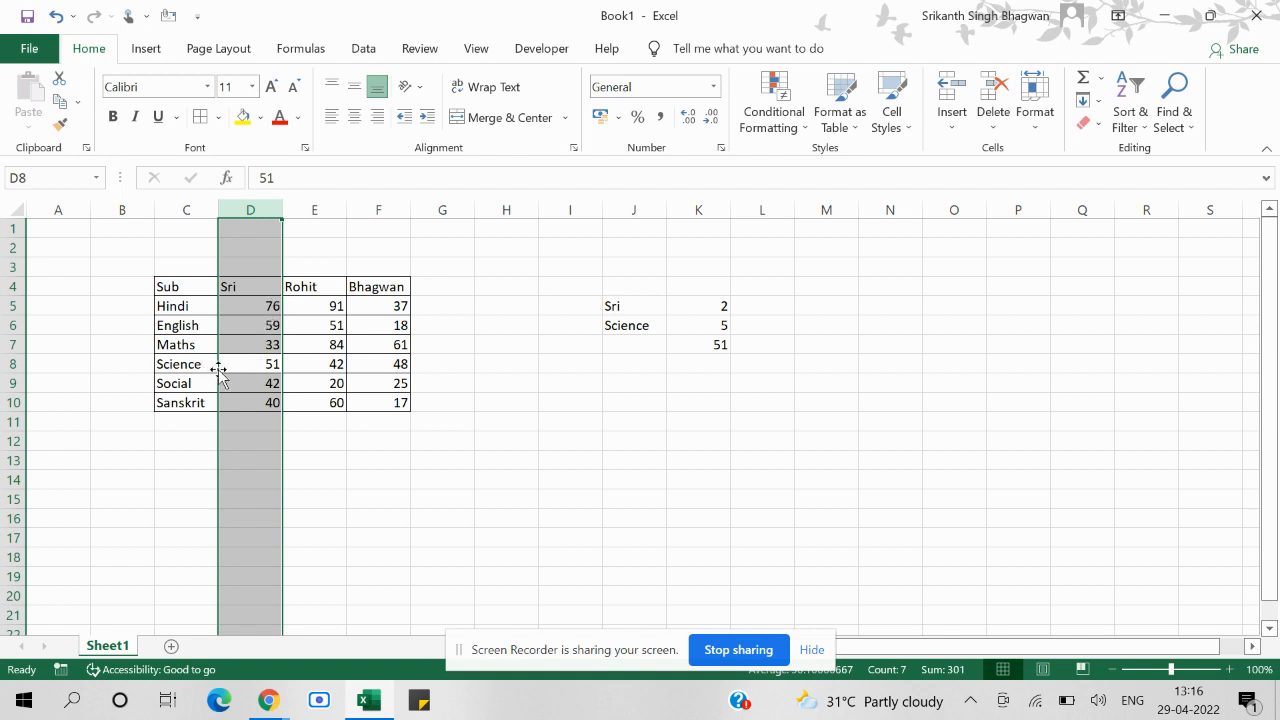
Step: Replace the lookup name in J5 with the student's name from header cell F4
click(639, 306)
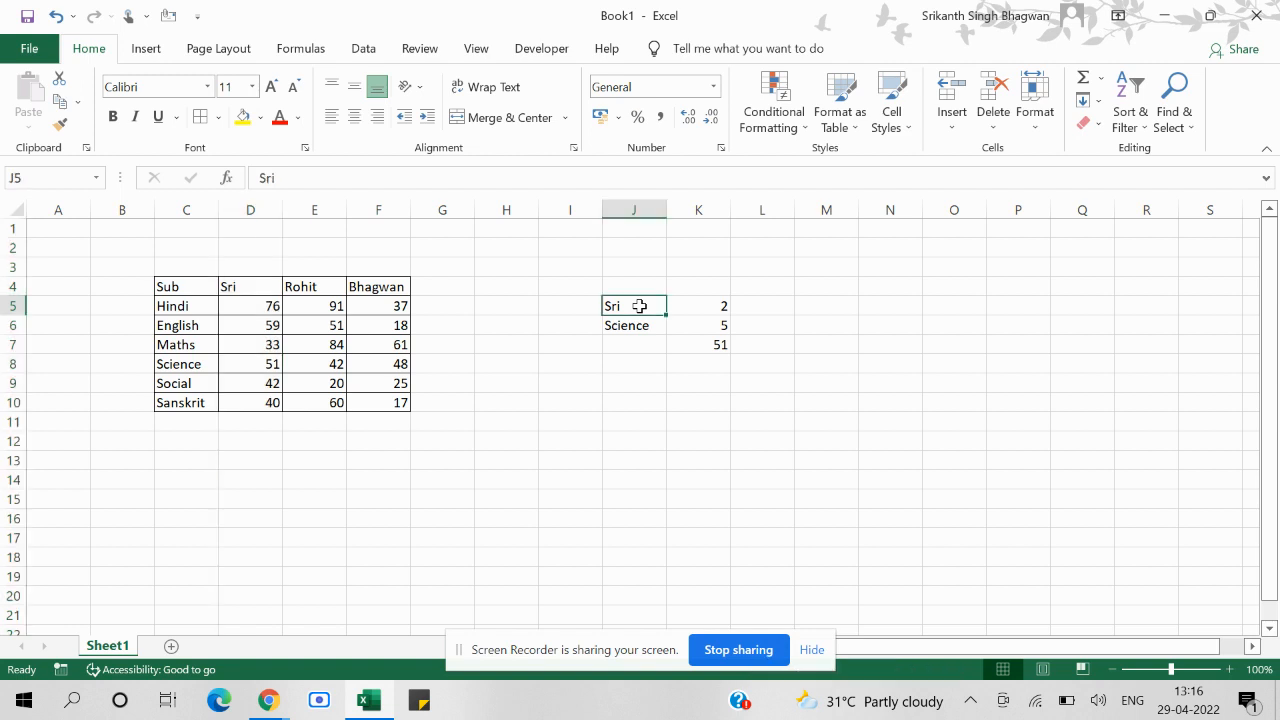
text(BHagv)
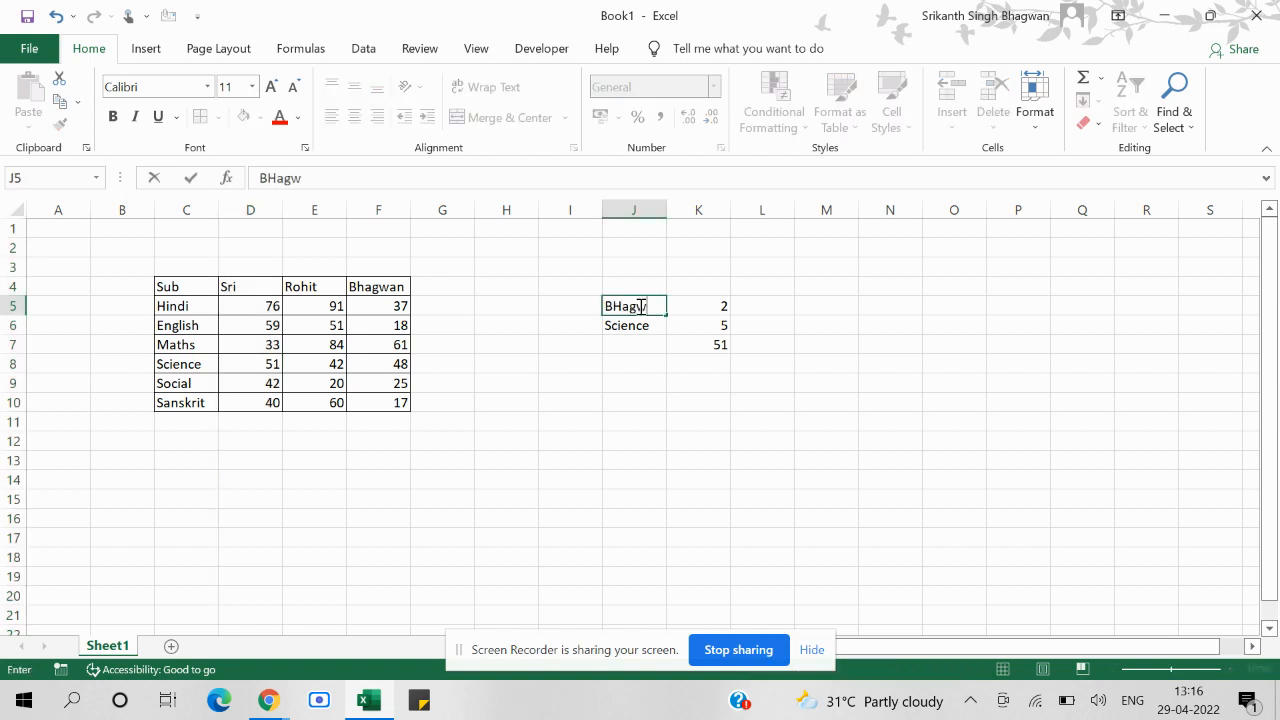
key(BackSpace)
key(BackSpace)
key(BackSpace)
key(BackSpace)
text(hagwan)
key(Return)
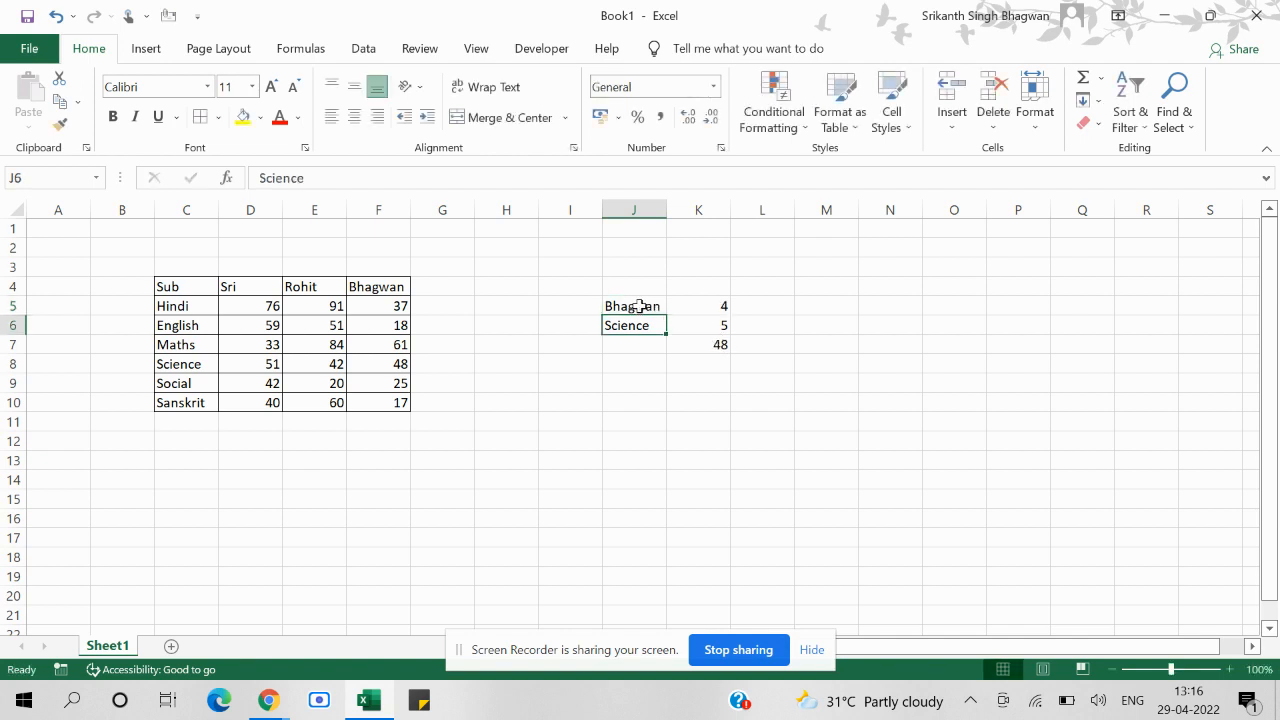
Step: Change the subject lookup value in J6 to Sanskrit
text(SAns)
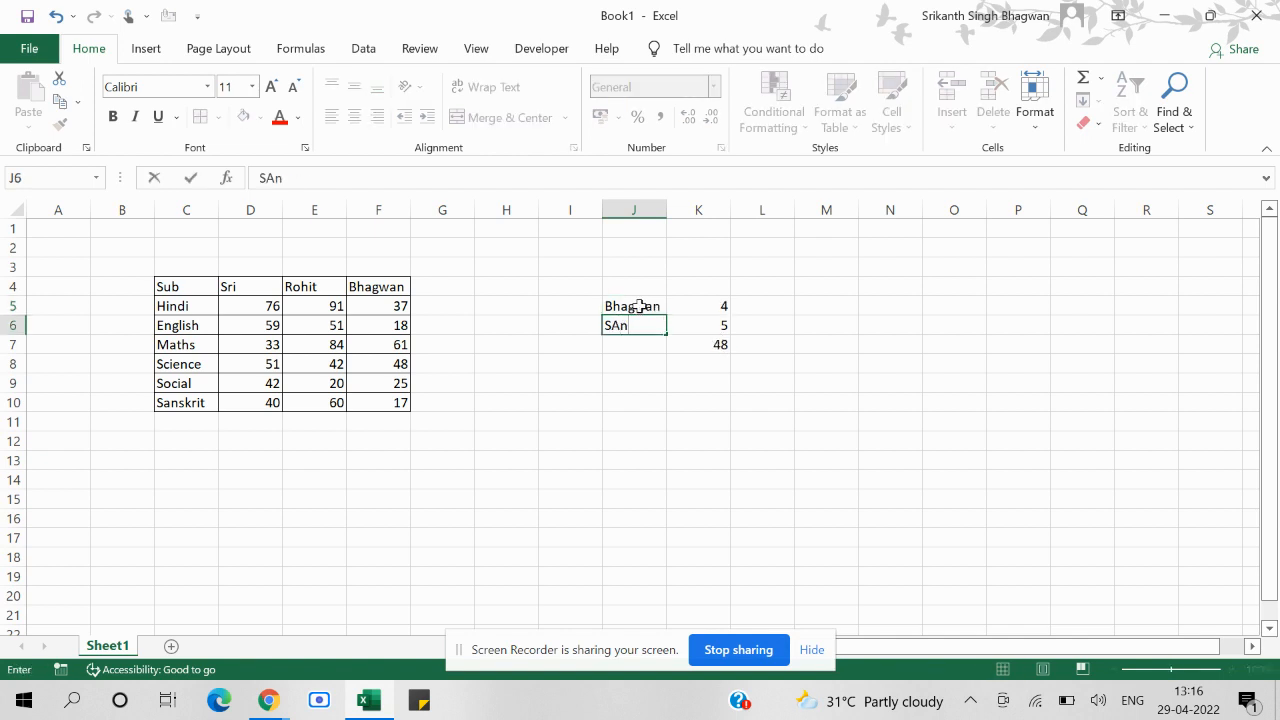
key(BackSpace)
key(BackSpace)
key(BackSpace)
text(an)
text(skrit)
key(Return)
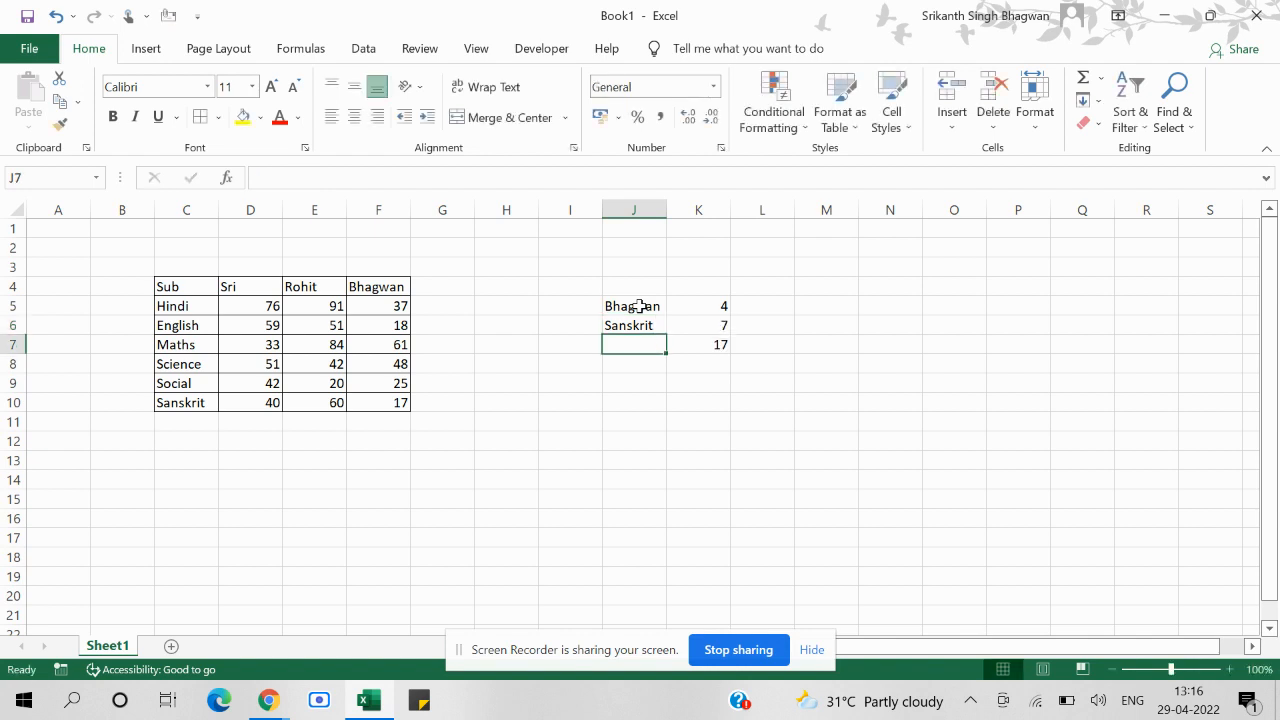
Step: Check the K7 result against the Sanskrit mark in F10 of the marks table
key(Left)
key(Down)
key(Left)
key(Left)
key(Down)
key(Down)
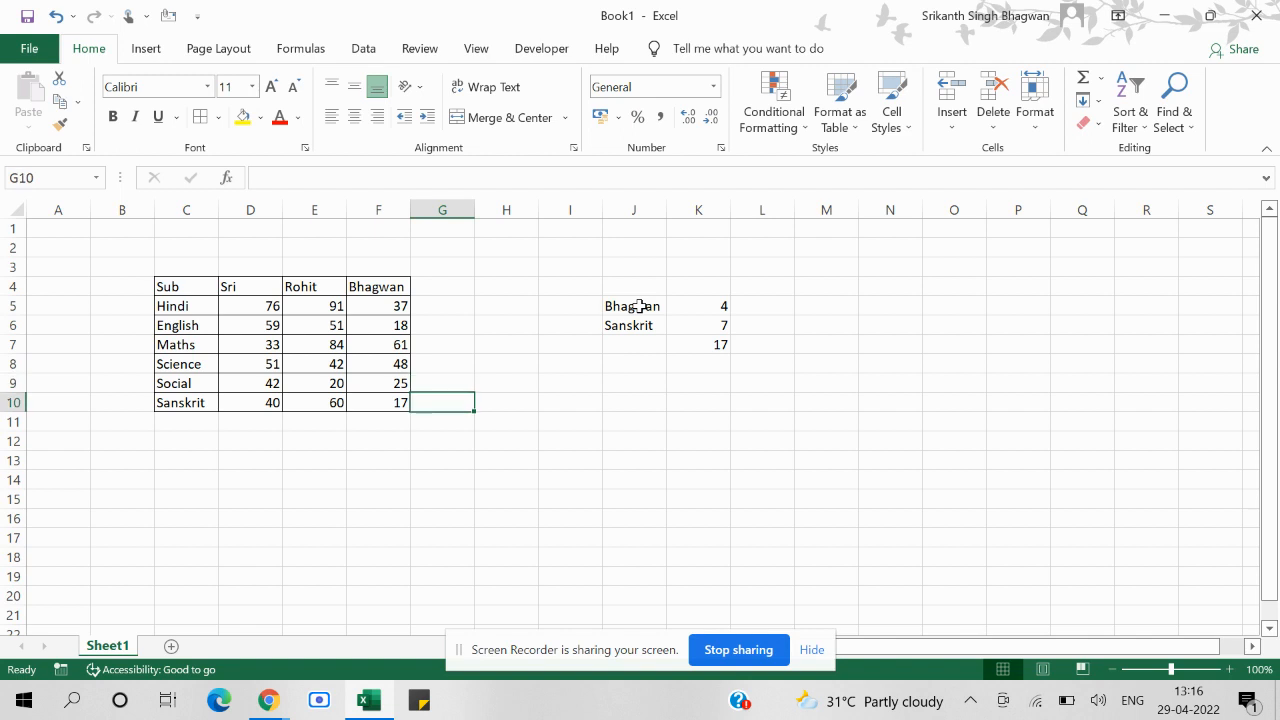
key(Left)
key(Up)
key(Up)
key(Down)
key(Down)
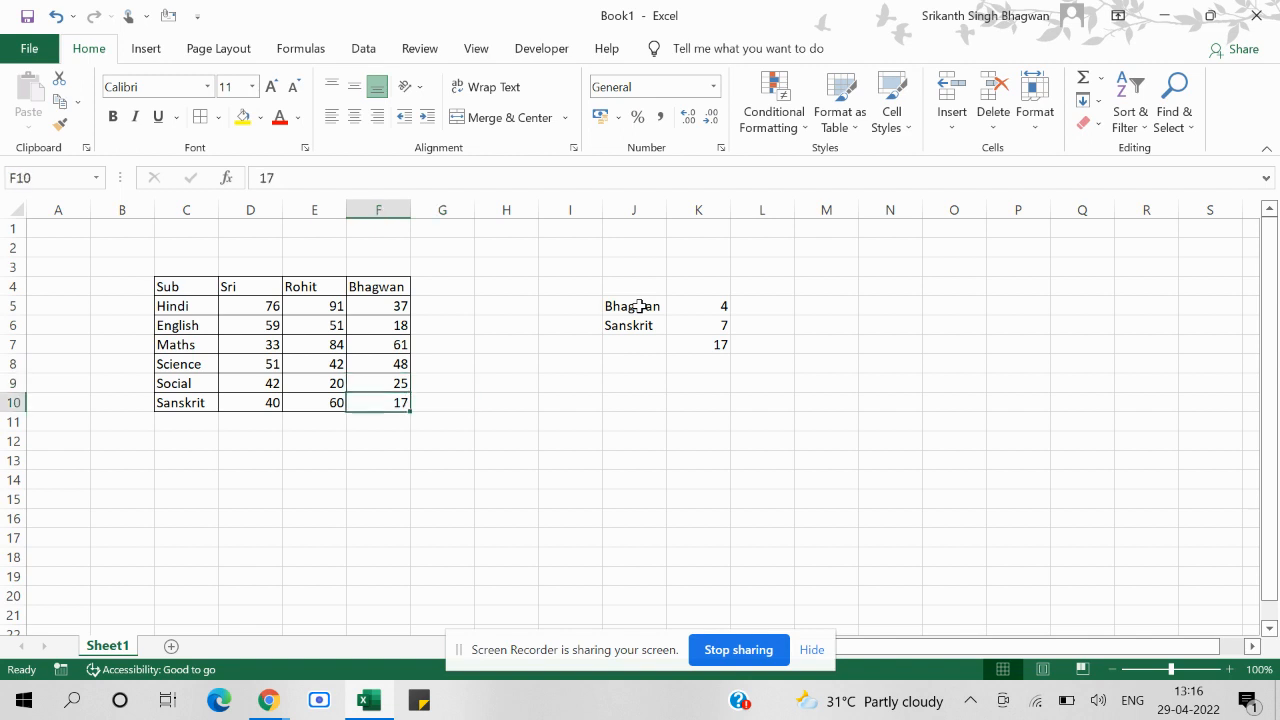
Step: Review the two MATCH formulas in K5 and K6 and the INDEX formula in K7 that refers to them
key(Up)
key(Up)
key(Up)
key(Right)
key(Right)
key(Right)
key(Up)
key(Right)
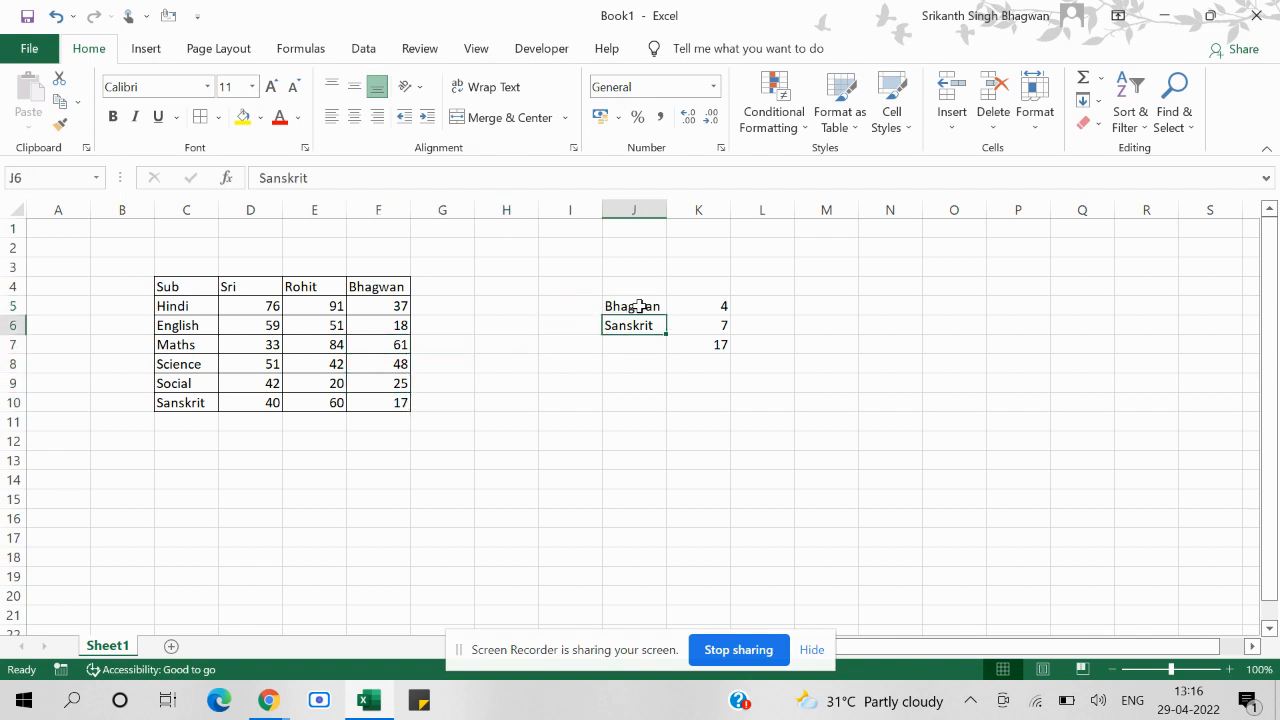
key(Right)
key(Down)
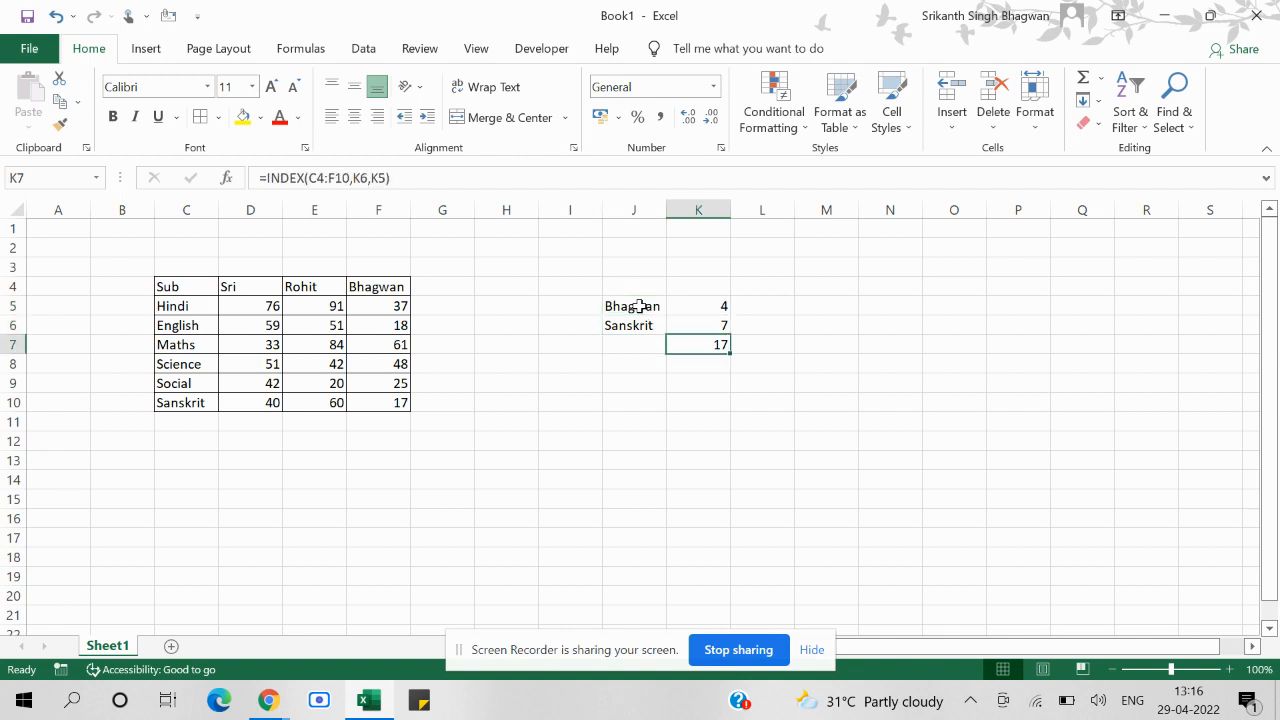
key(Up)
key(Up)
key(Down)
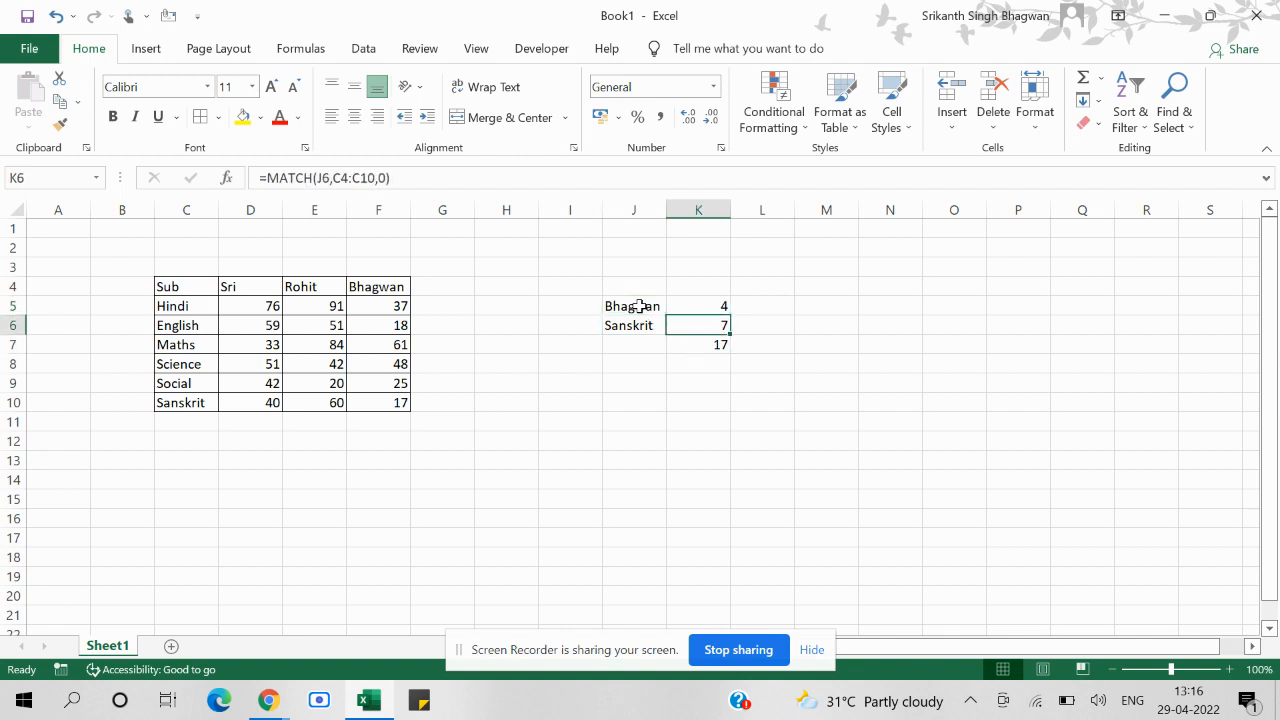
key(Up)
key(Down)
key(Up)
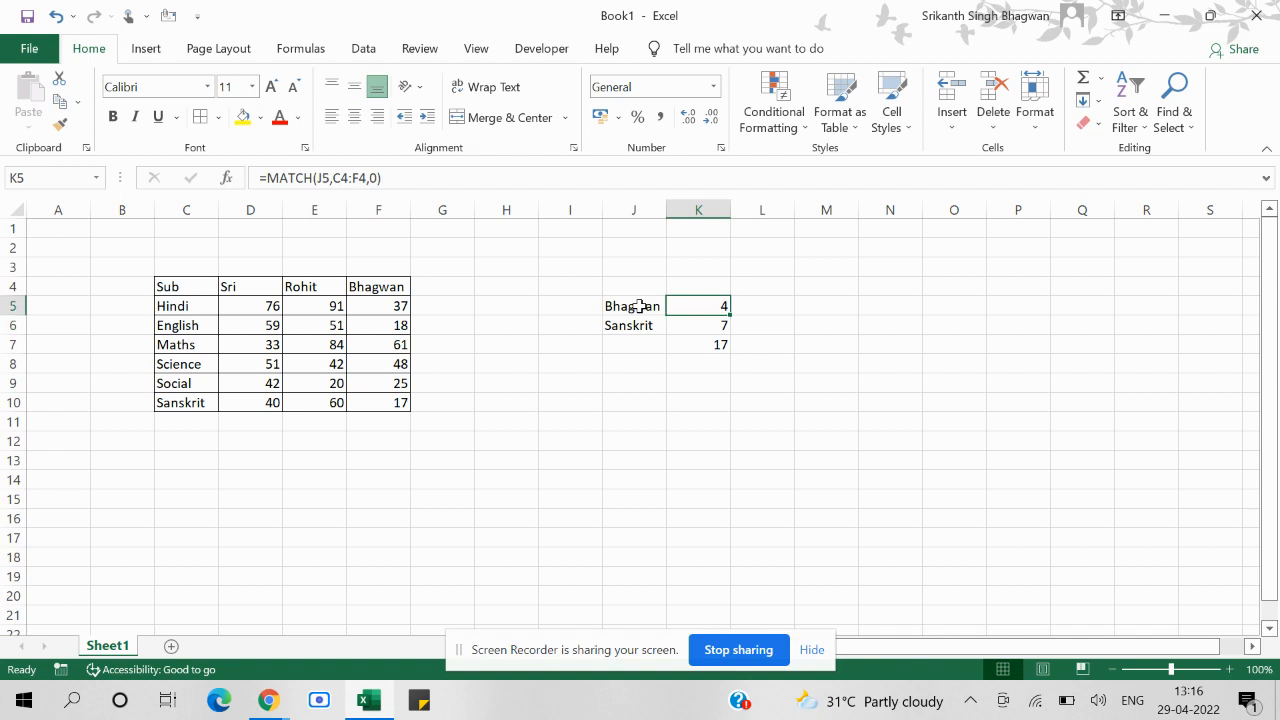
key(Down)
key(Down)
key(Up)
key(Up)
key(Down)
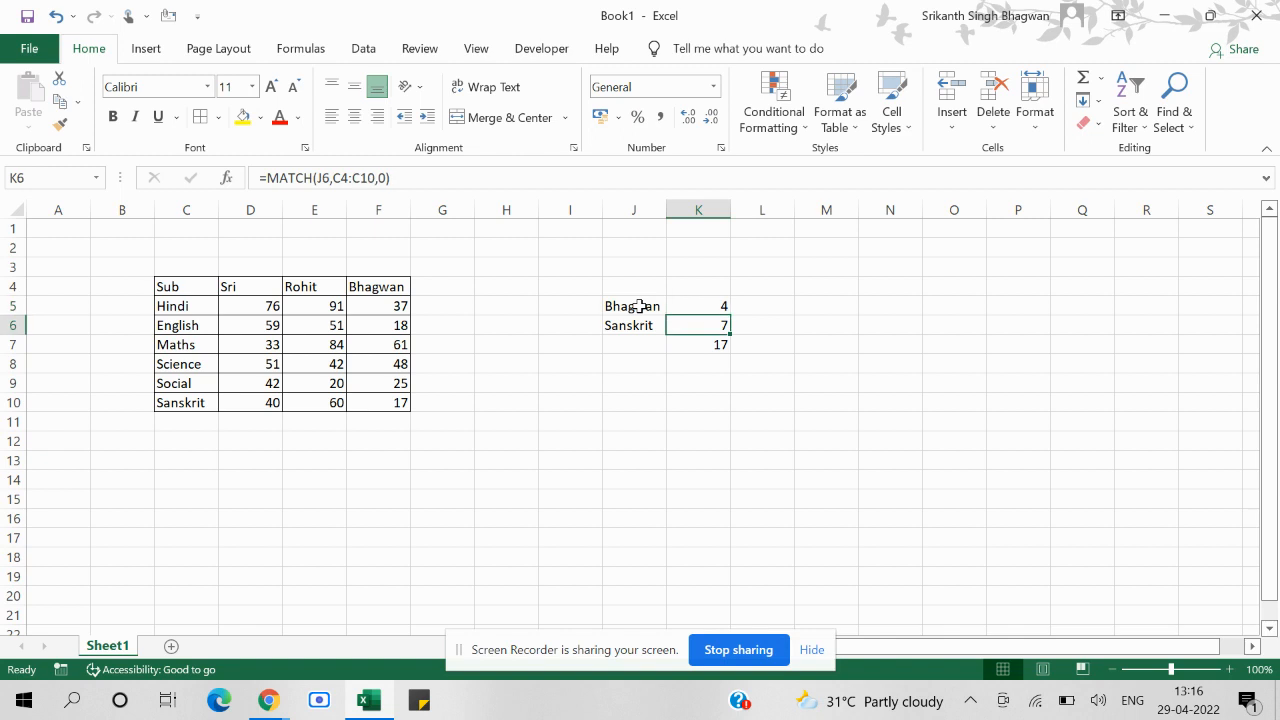
key(Down)
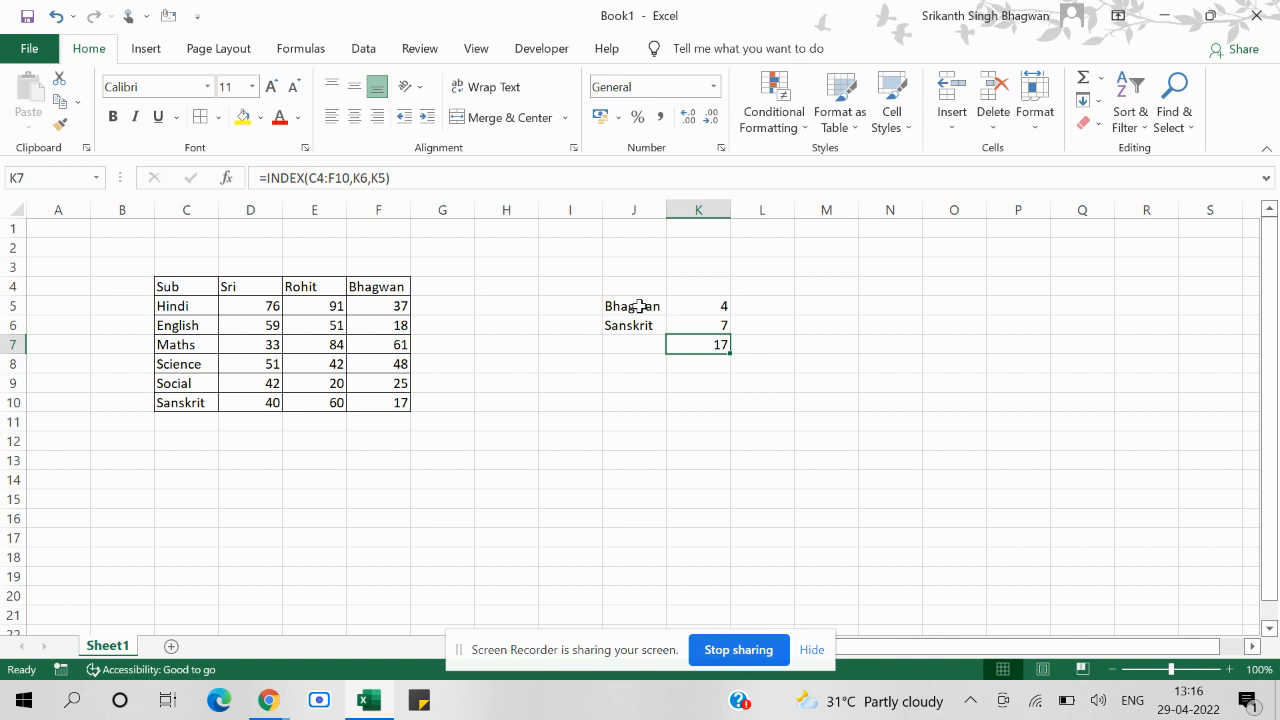
Step: Clear the existing INDEX formula from K7
key(Up)
key(Right)
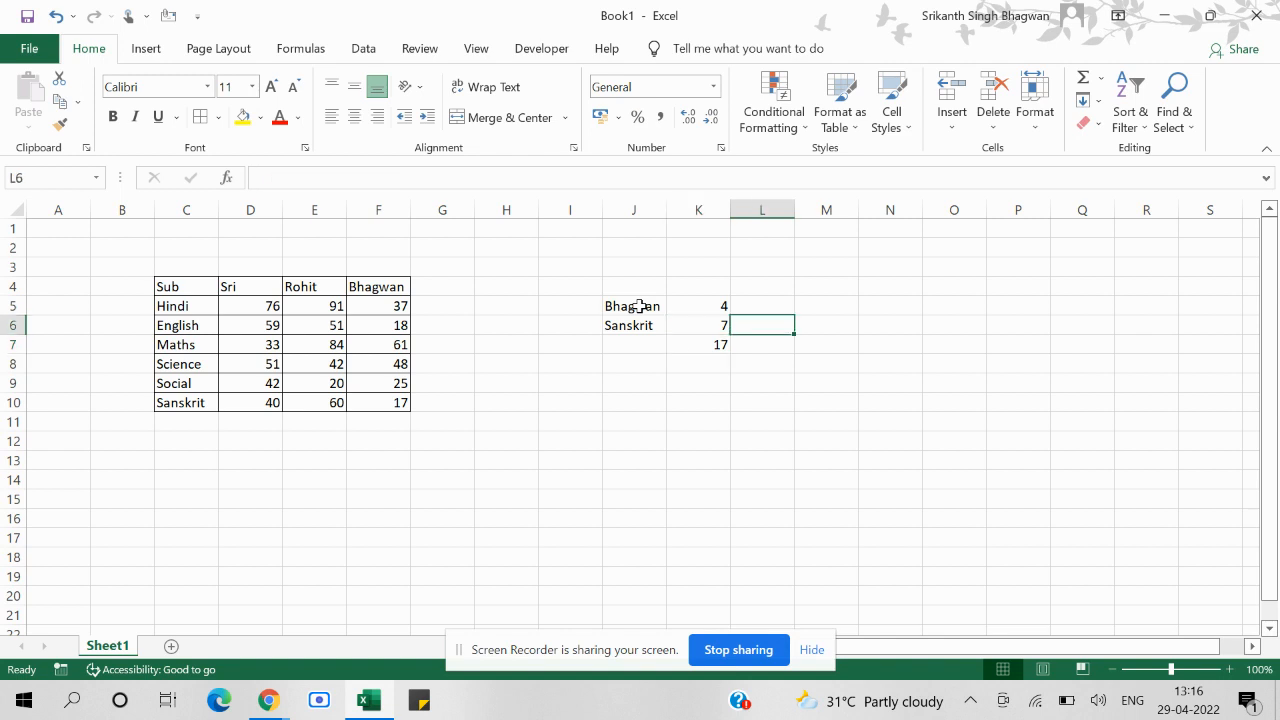
key(Down)
key(Left)
key(F2)
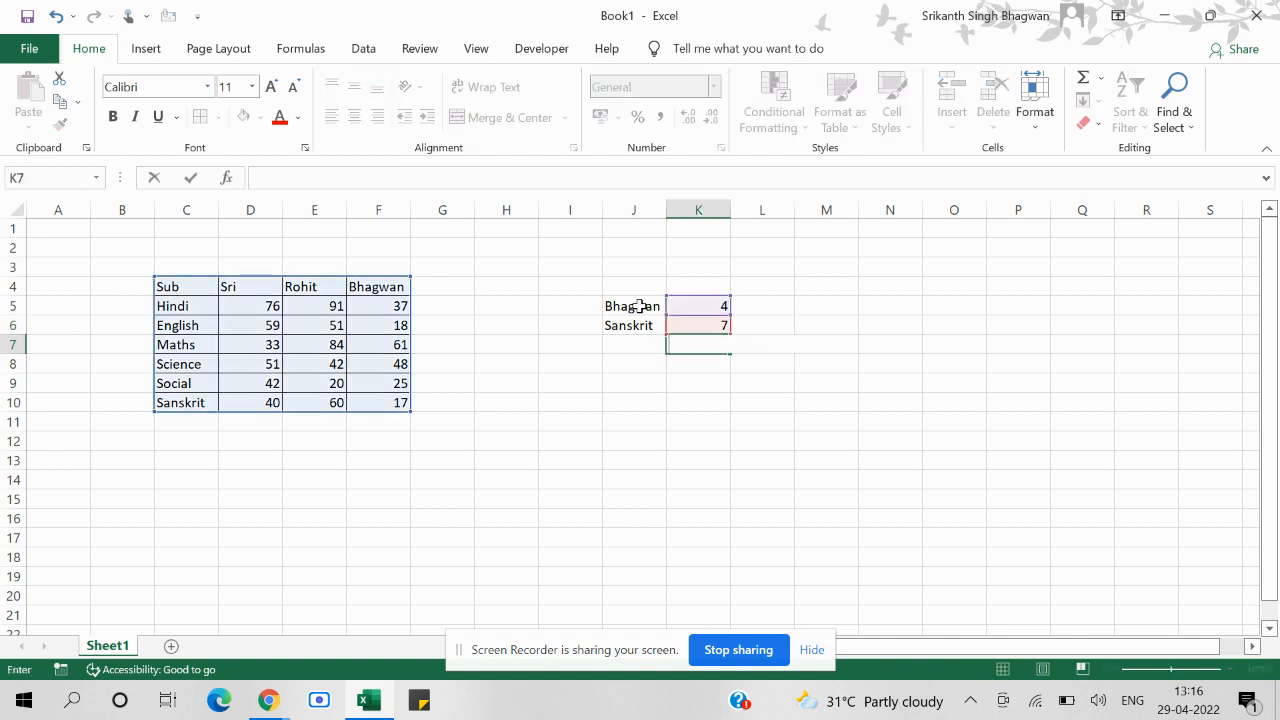
key(Escape)
text(=)
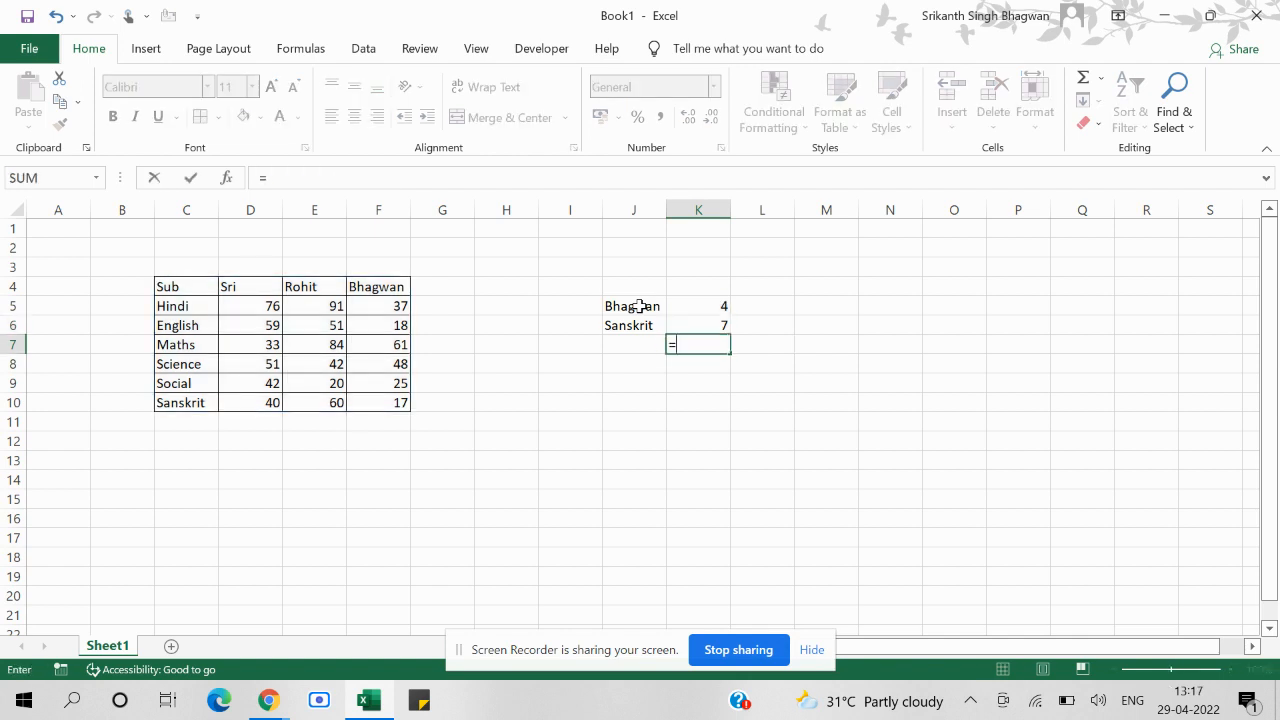
text(in)
key(Tab)
key(Left)
key(Left)
key(Left)
key(Left)
key(Left)
key(Left)
key(Left)
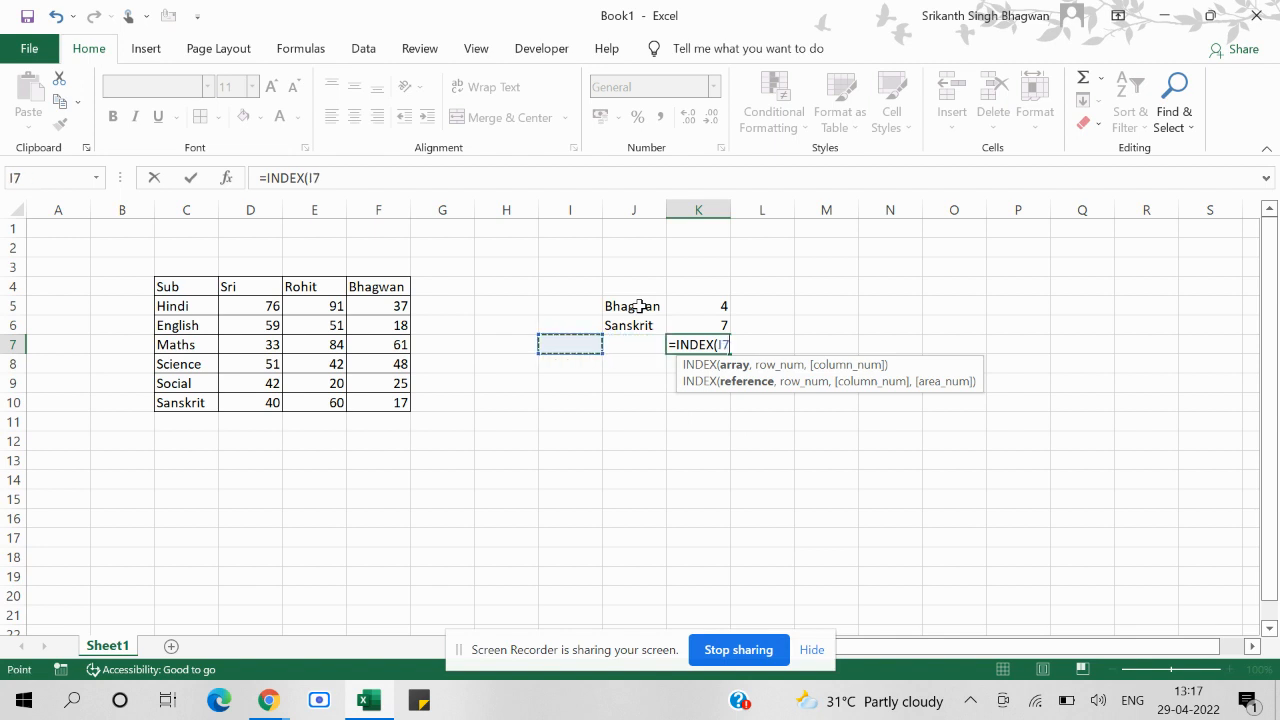
text(+)
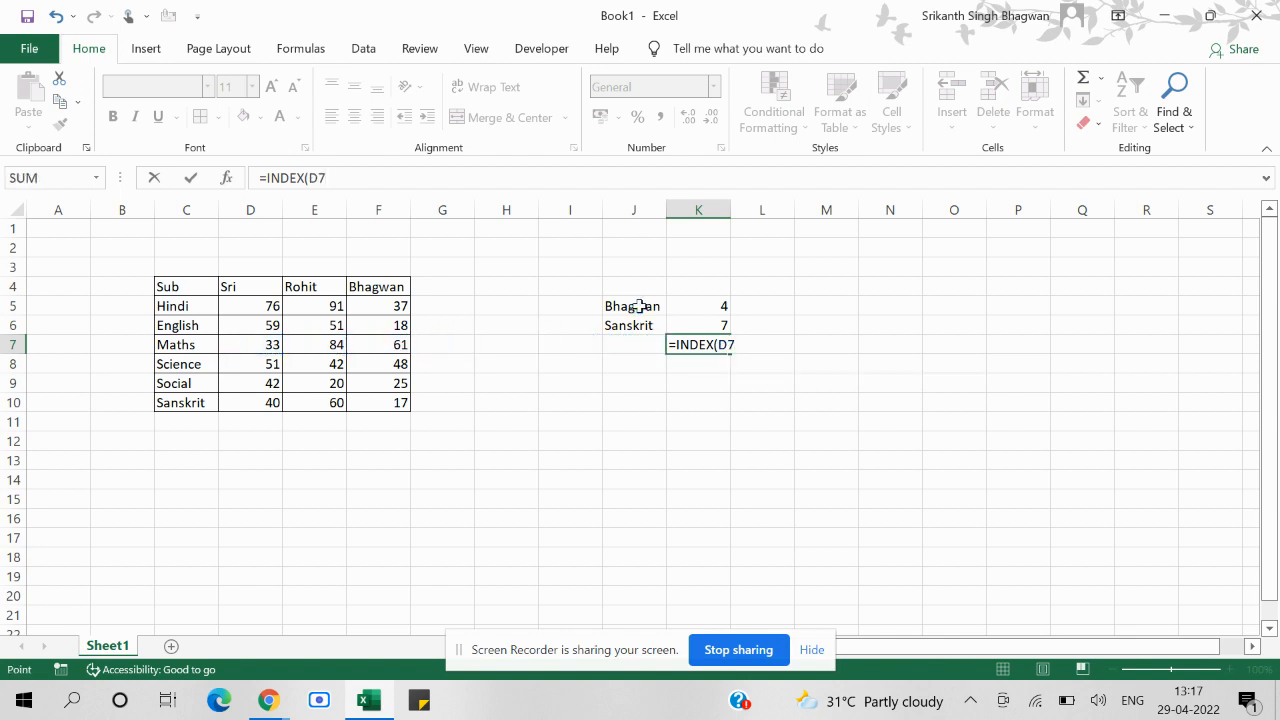
key(Left)
key(Left)
key(Left)
key(Left)
key(Left)
key(Left)
key(Left)
key(Up)
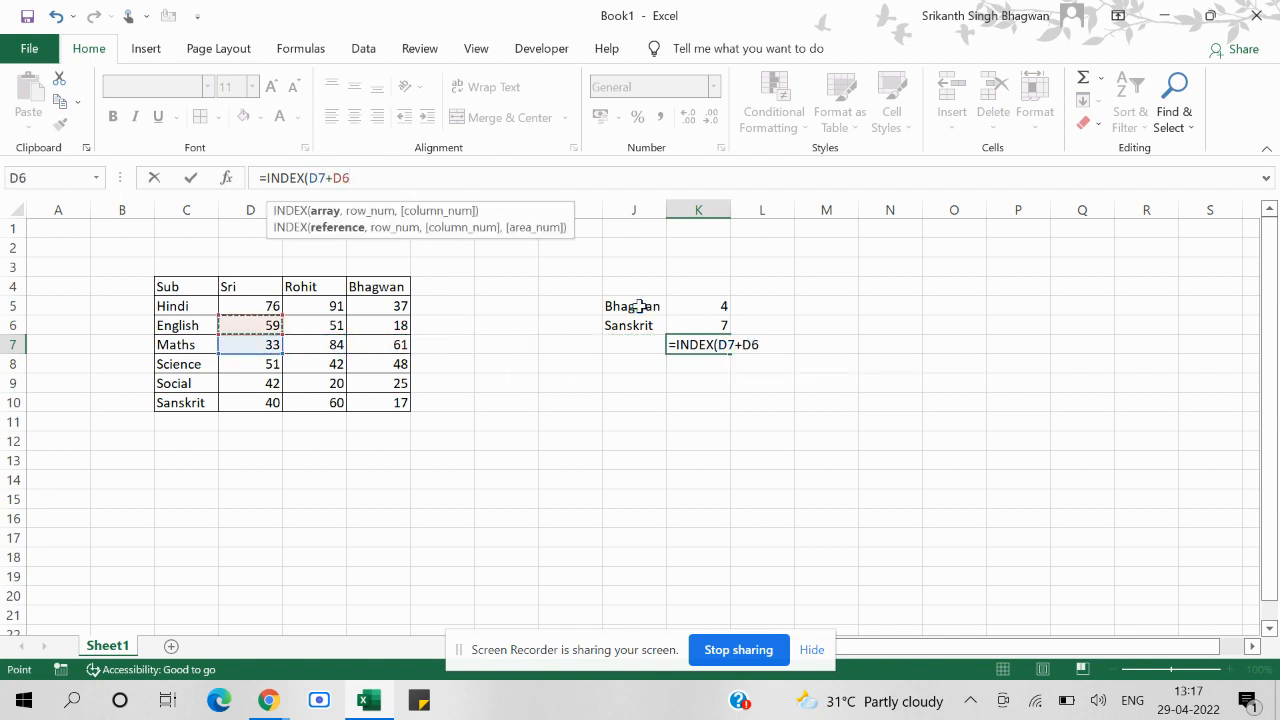
key(Left)
key(Left)
key(Up)
key(BackSpace)
key(Escape)
key(Escape)
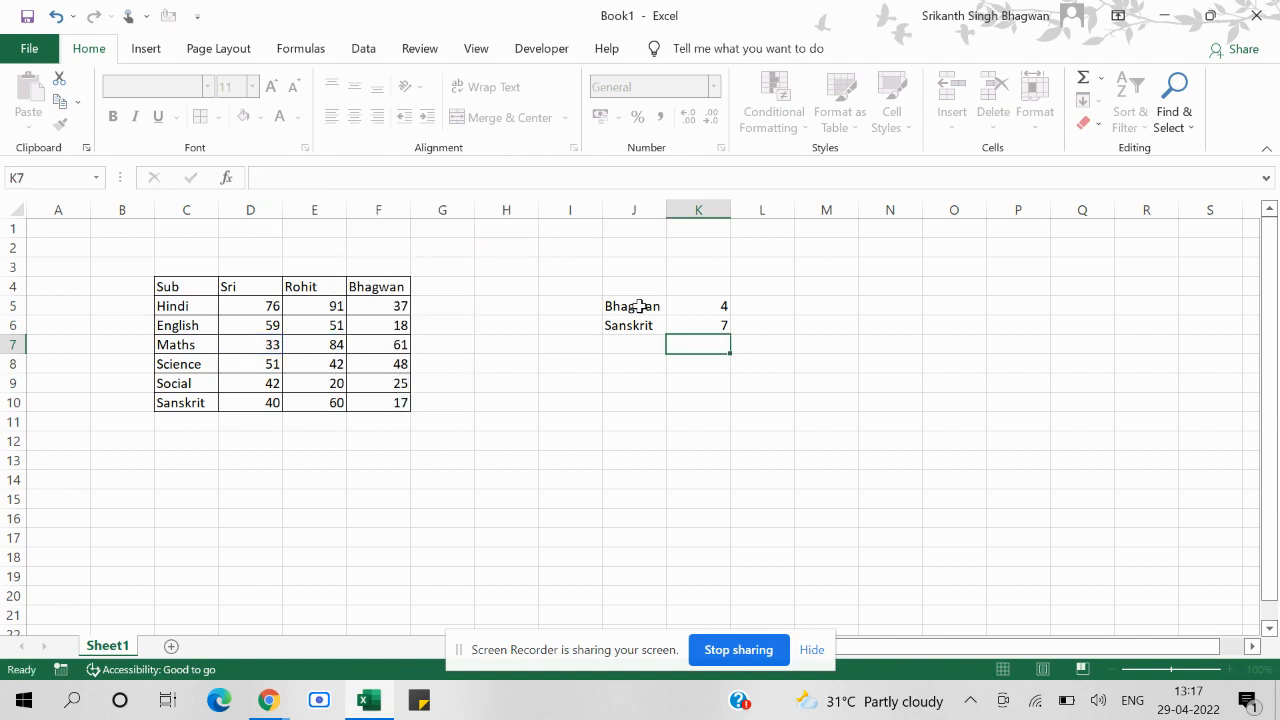
Step: Start an INDEX formula in K7 with the whole marks table C4:F10 as the array
key(Up)
key(Down)
text(=in)
key(Tab)
key(Left)
key(Left)
key(Left)
key(Left)
key(Up)
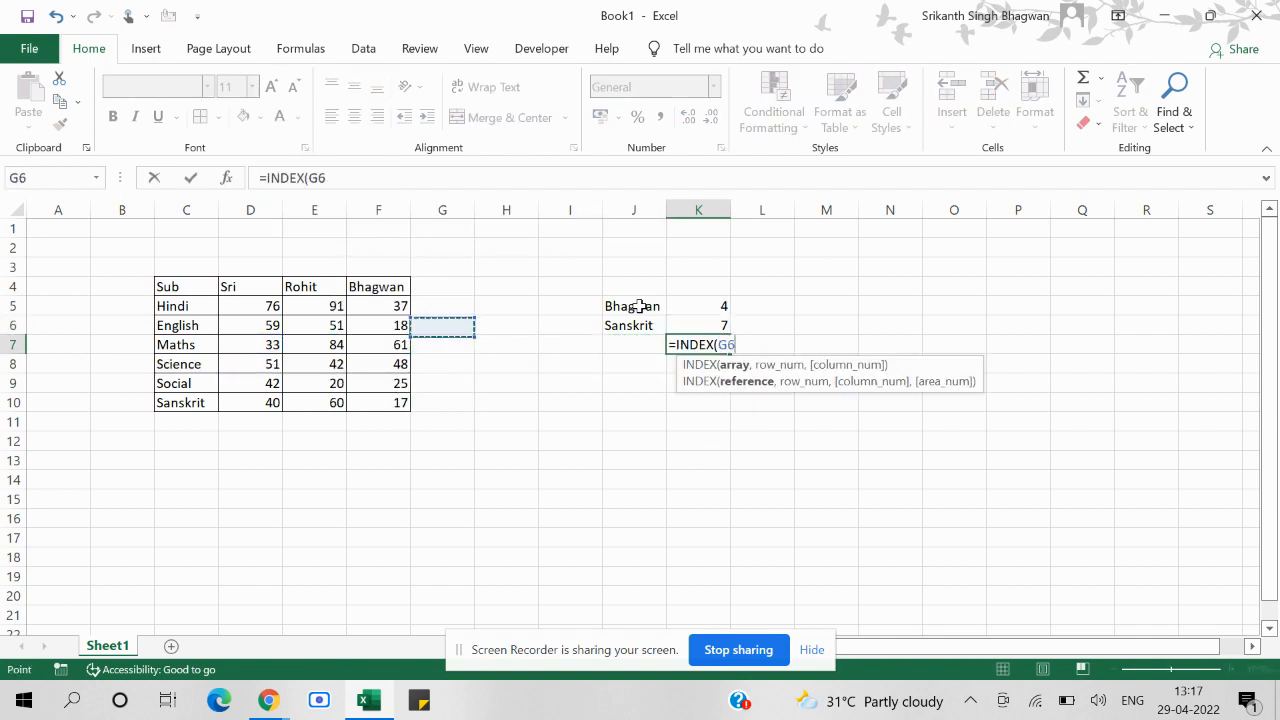
key(Left)
key(Left)
key(Left)
key(Up)
key(Left)
key(Left)
key(Up)
key(Right)
key(ctrl+shift+Down)
key(shift+Right)
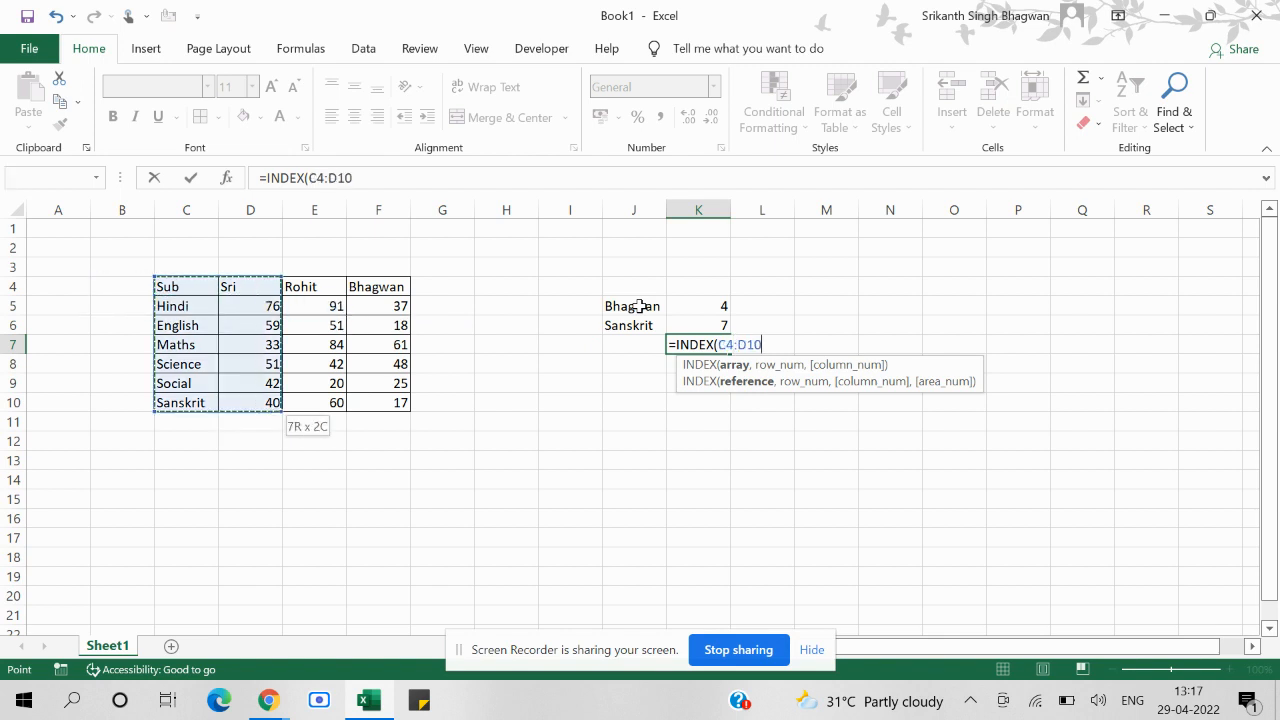
key(shift+Right)
key(shift+Right)
text(,)
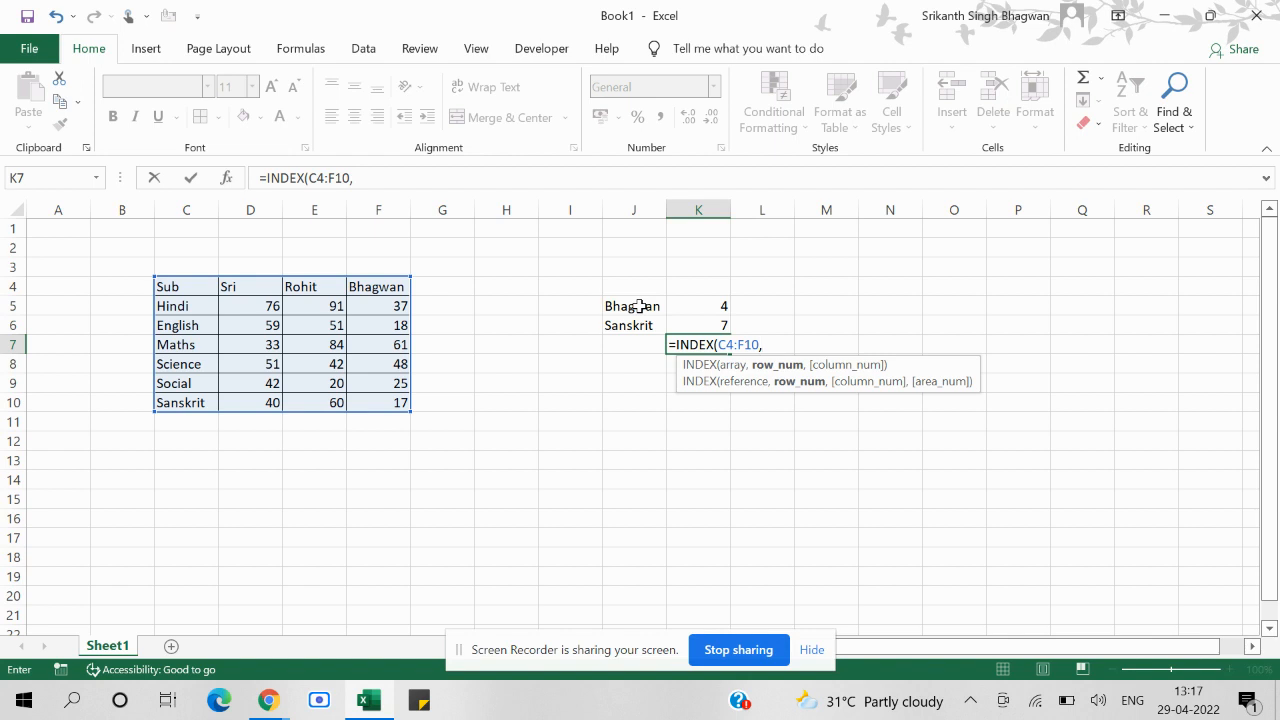
Step: Nest MATCH(J6,C4:C10,0) as the row number argument of the INDEX formula in K7
text(ma)
key(Tab)
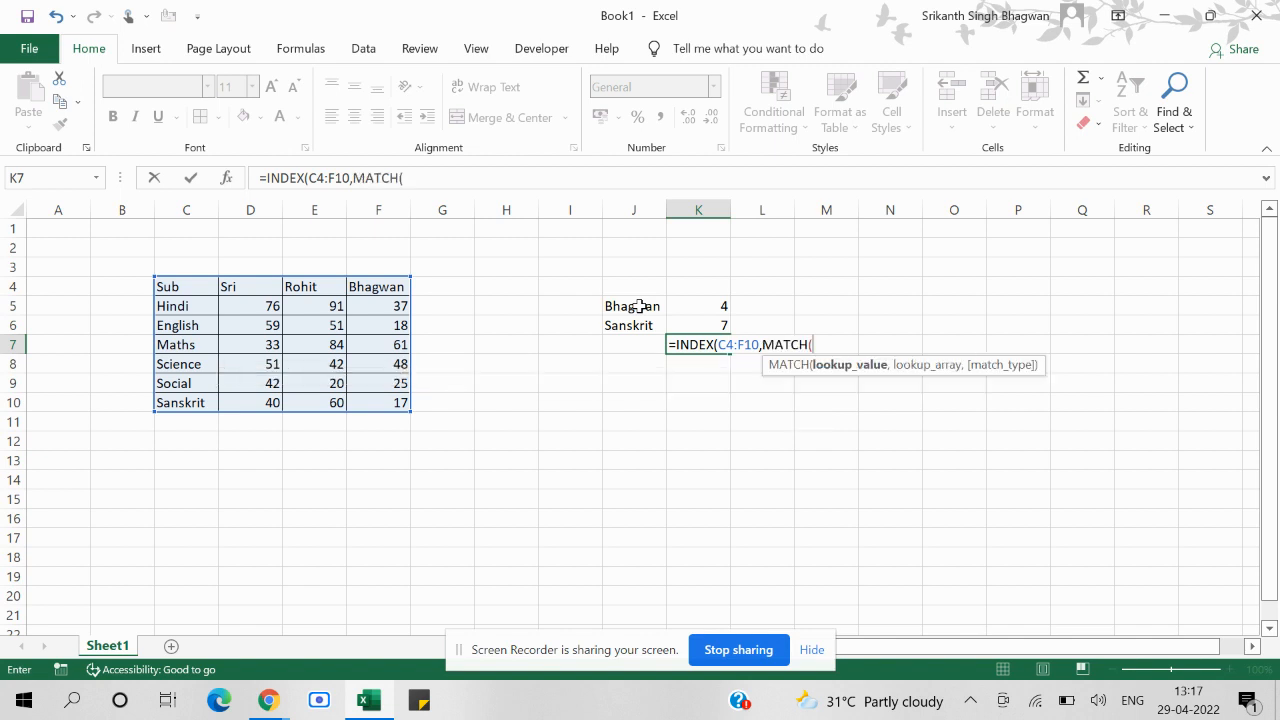
key(Up)
key(Left)
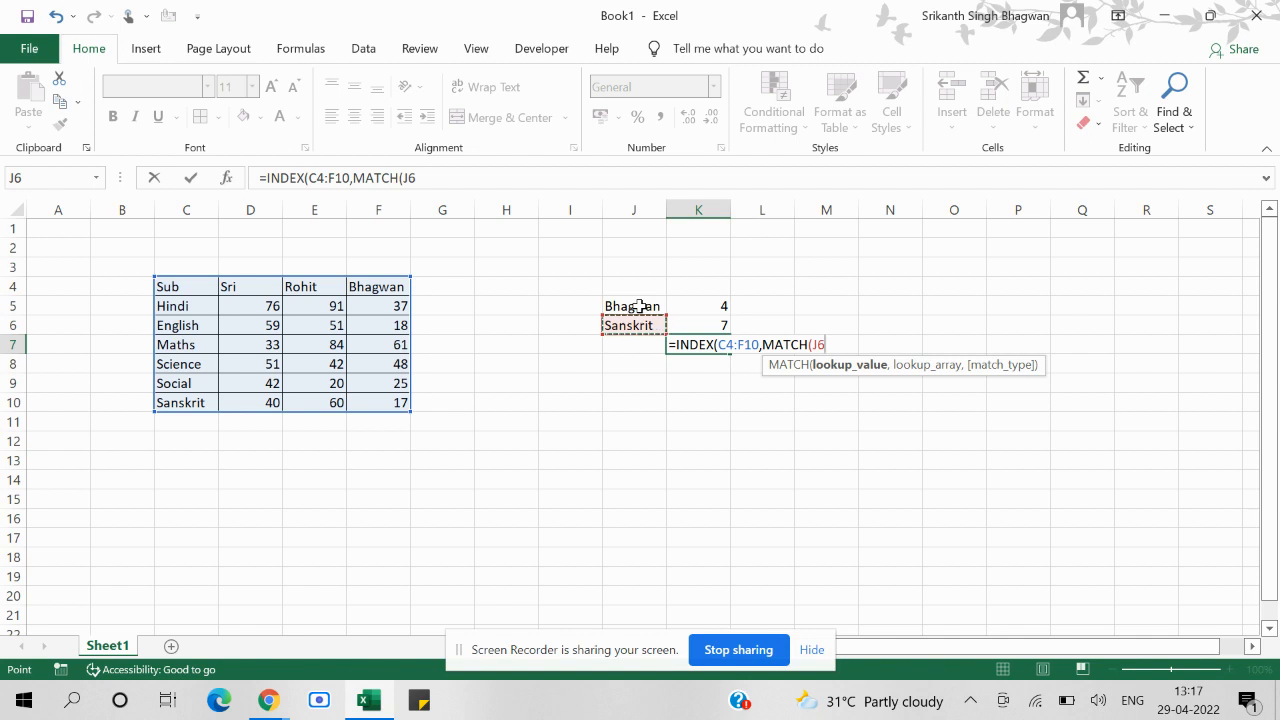
text(,)
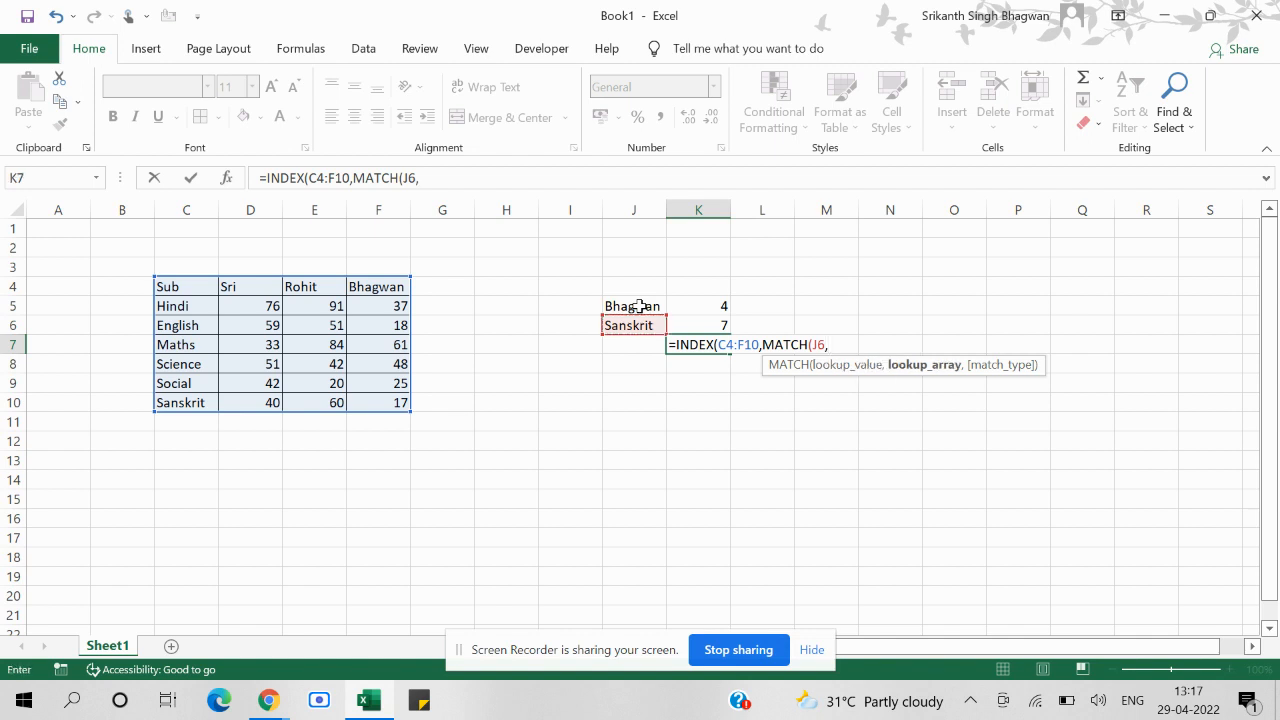
key(Left)
key(Left)
key(Left)
key(Left)
key(Left)
key(Left)
key(Left)
key(Left)
key(Up)
key(Up)
key(Up)
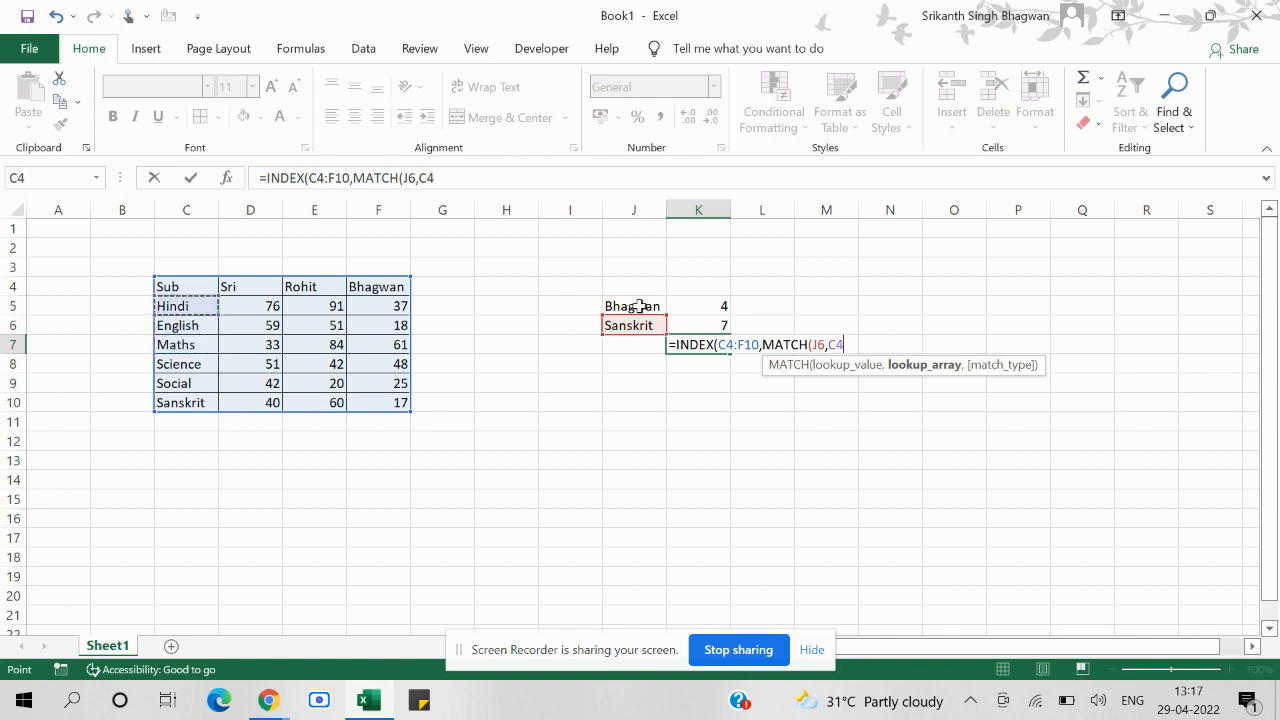
key(shift+Down)
key(shift+Down)
key(shift+Down)
key(shift+Down)
key(shift+Down)
key(shift+Down)
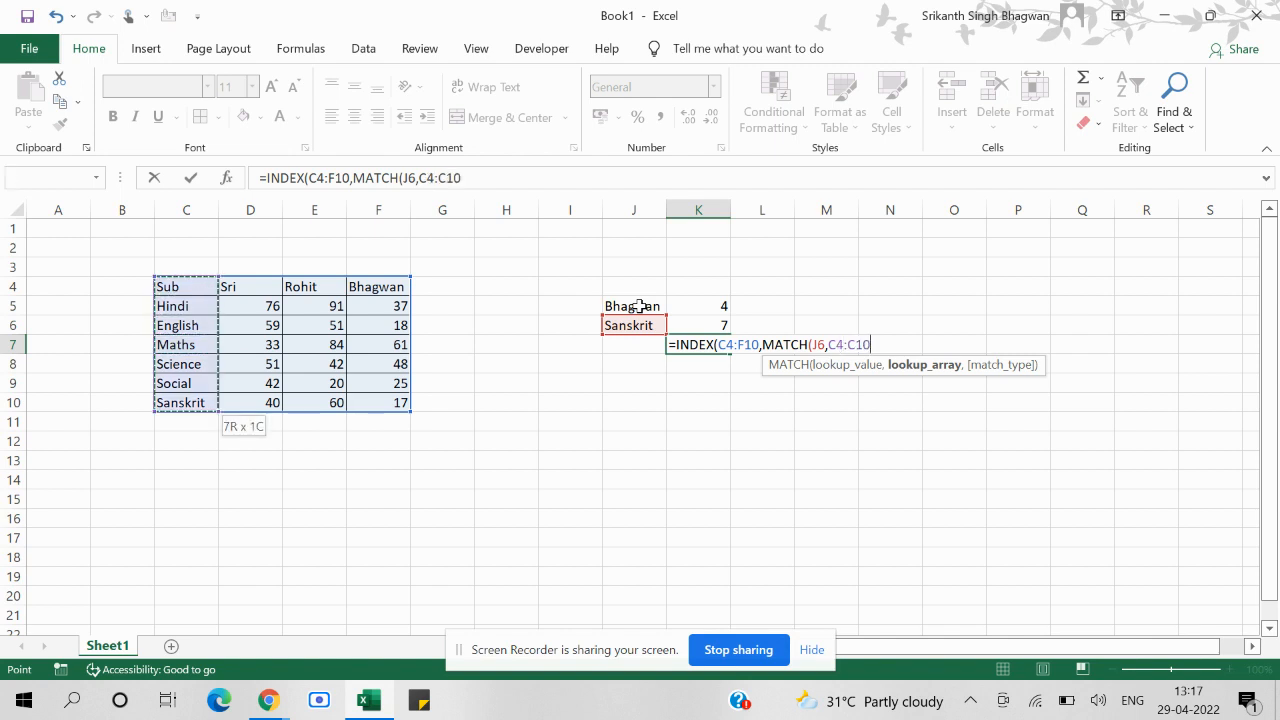
text(,)
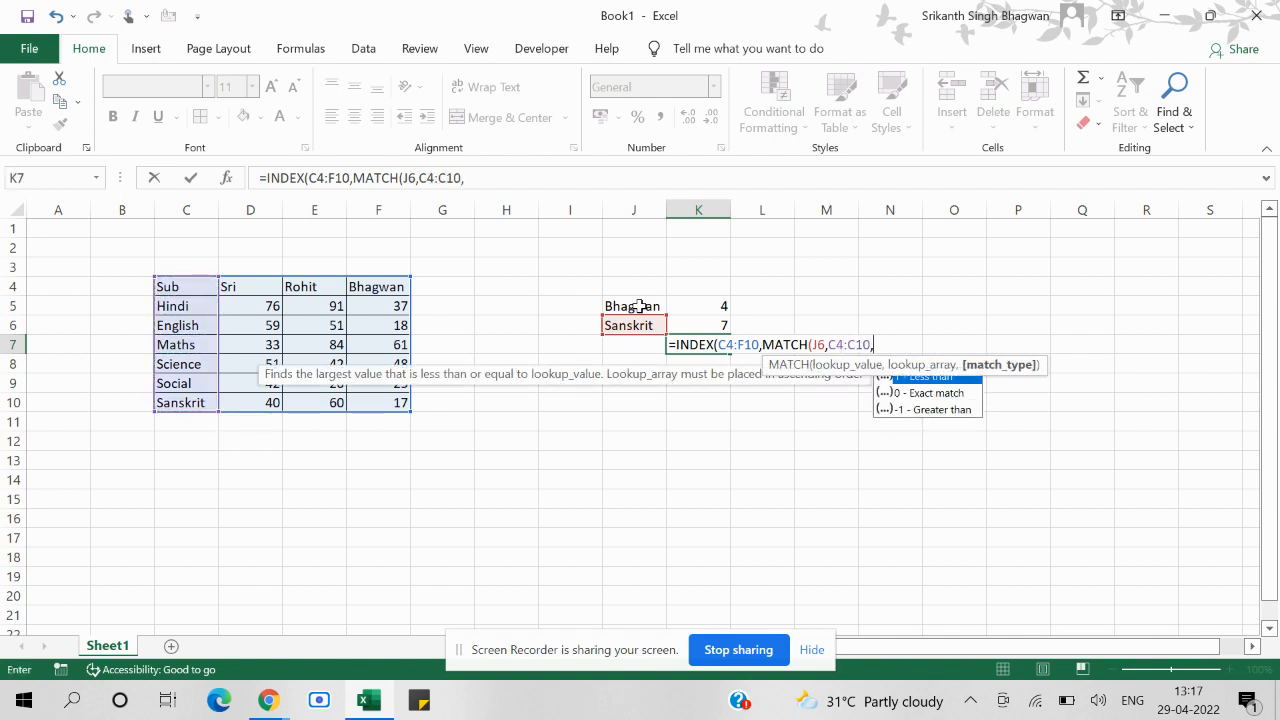
text(0)
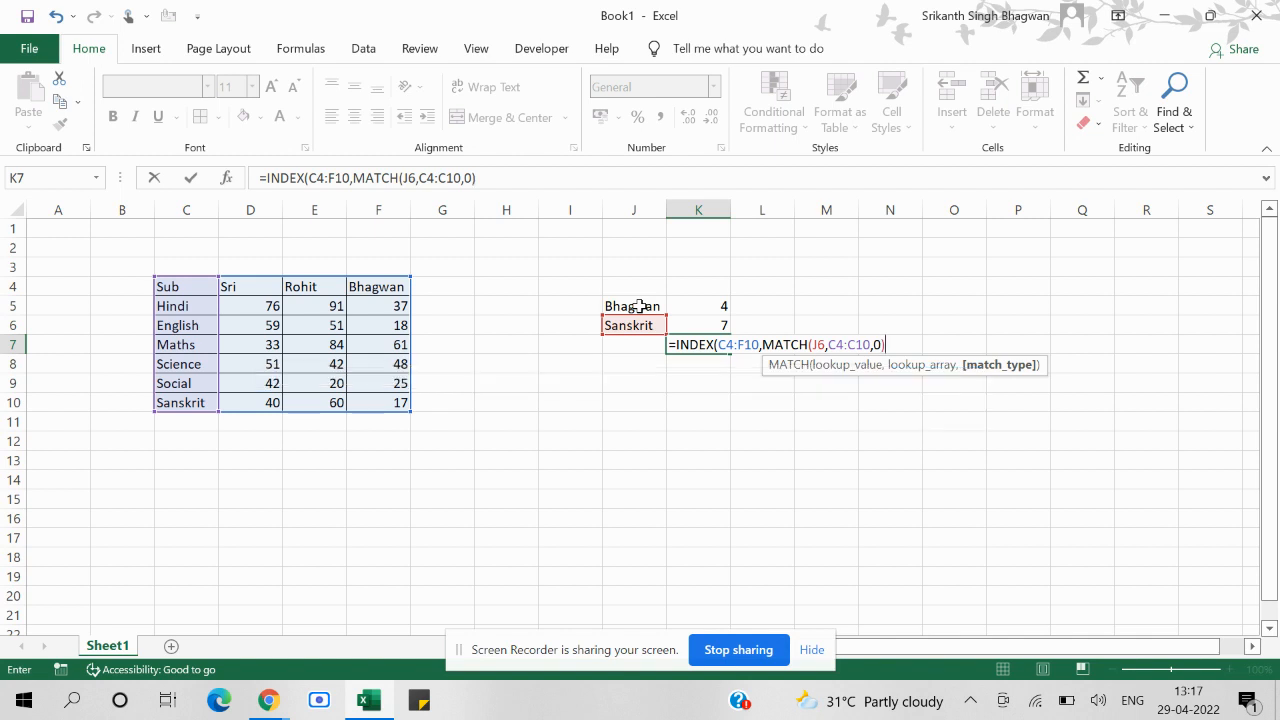
text())
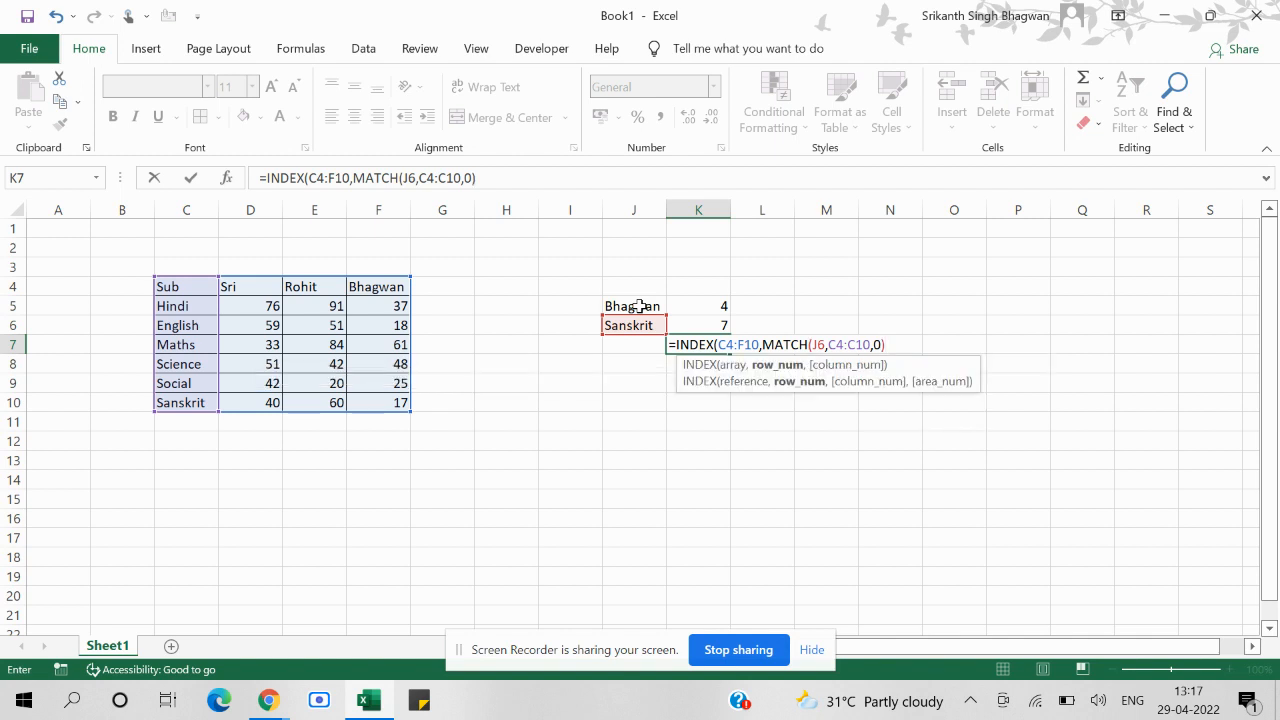
text(,)
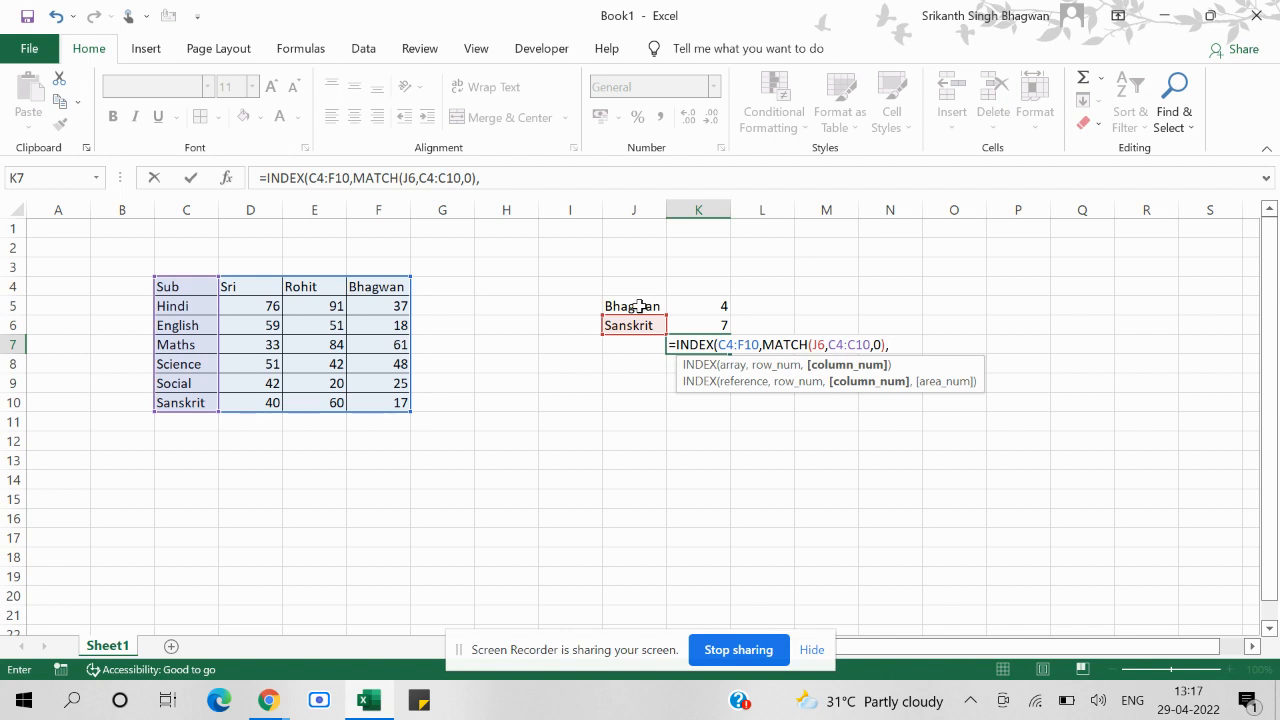
Step: Nest MATCH(J5,C4:F4,0) as the column number argument and complete the INDEX formula in K7
text(ma)
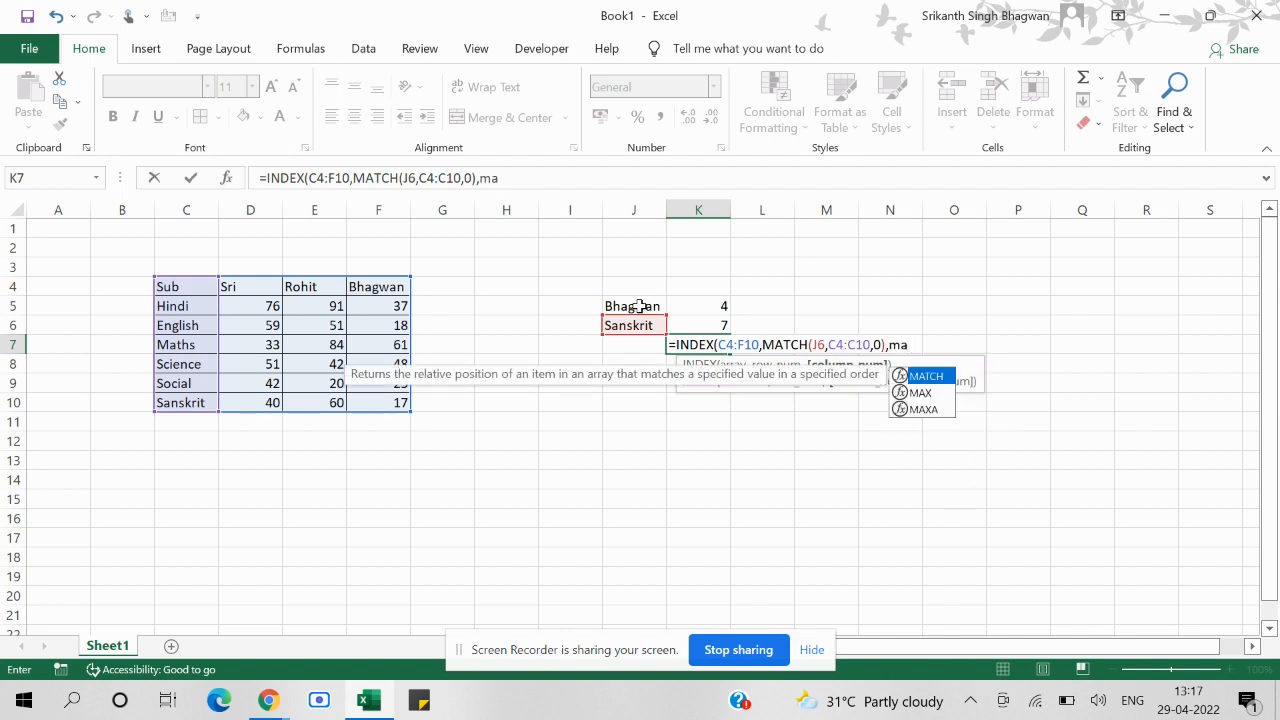
key(Tab)
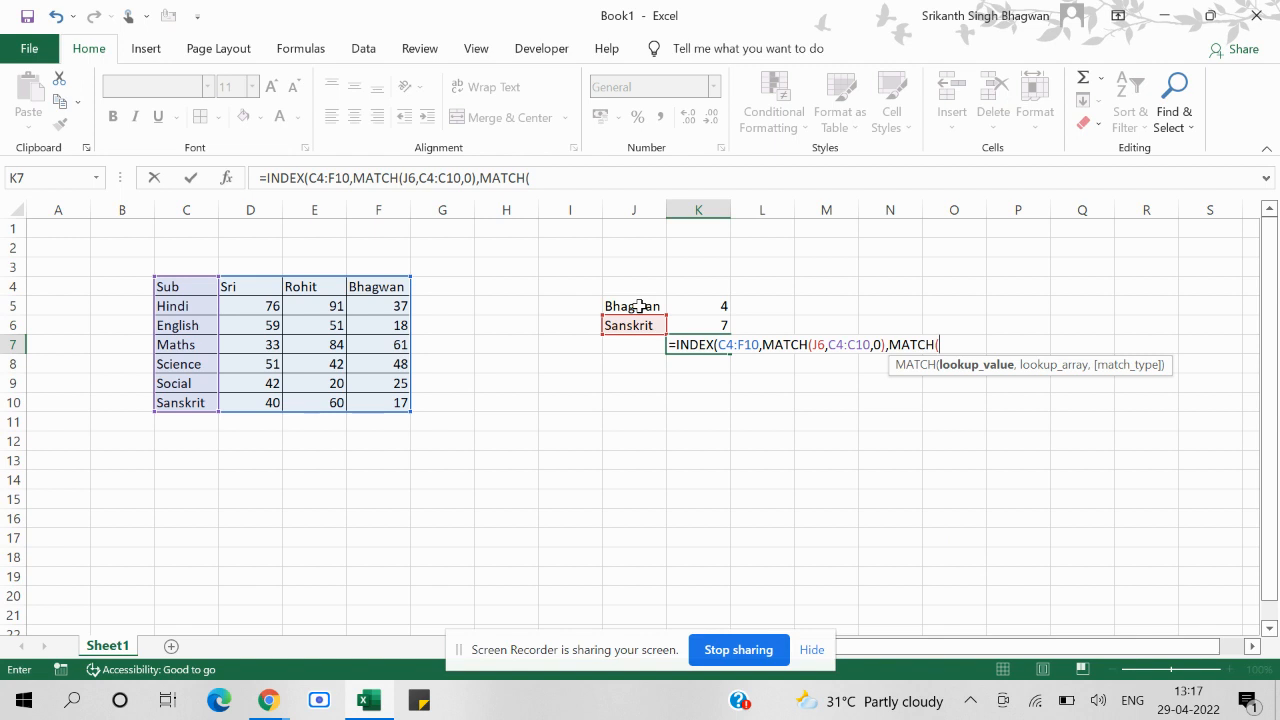
key(Left)
key(Left)
key(Up)
key(Up)
key(Right)
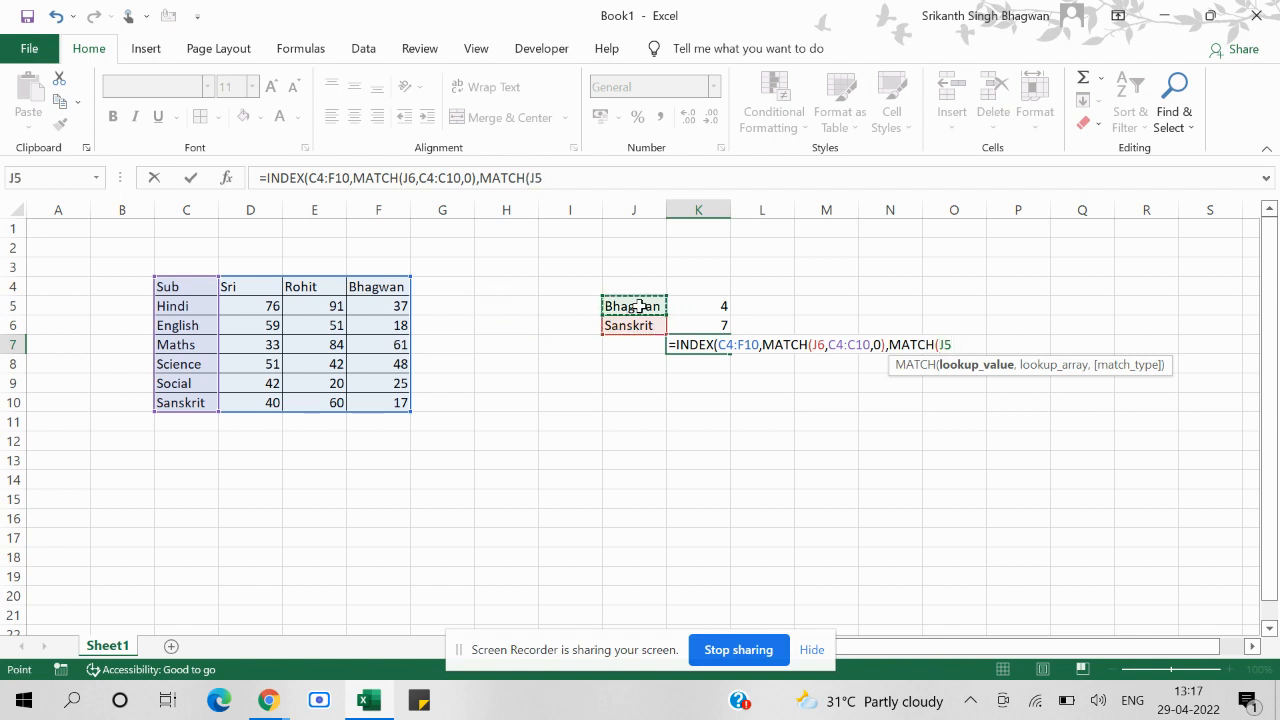
text(,)
key(Up)
key(Left)
key(Left)
key(Up)
key(Up)
key(Left)
key(Left)
key(Left)
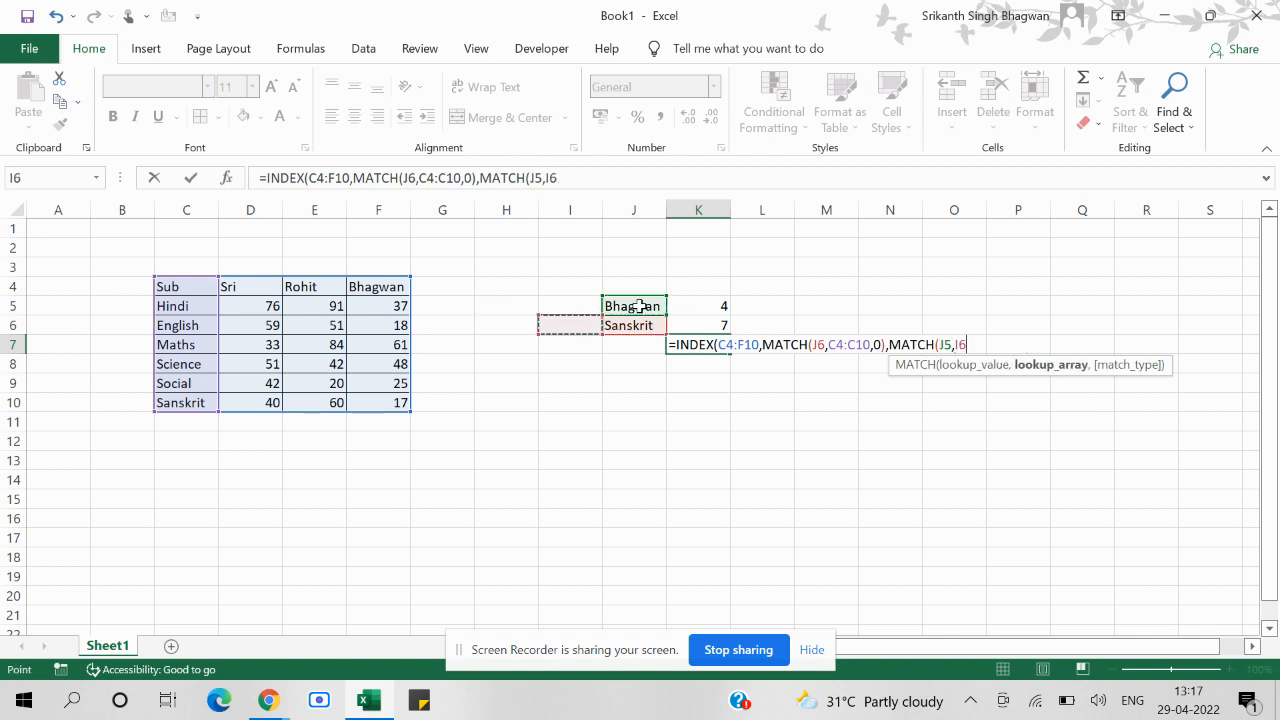
key(Left)
key(Left)
key(Left)
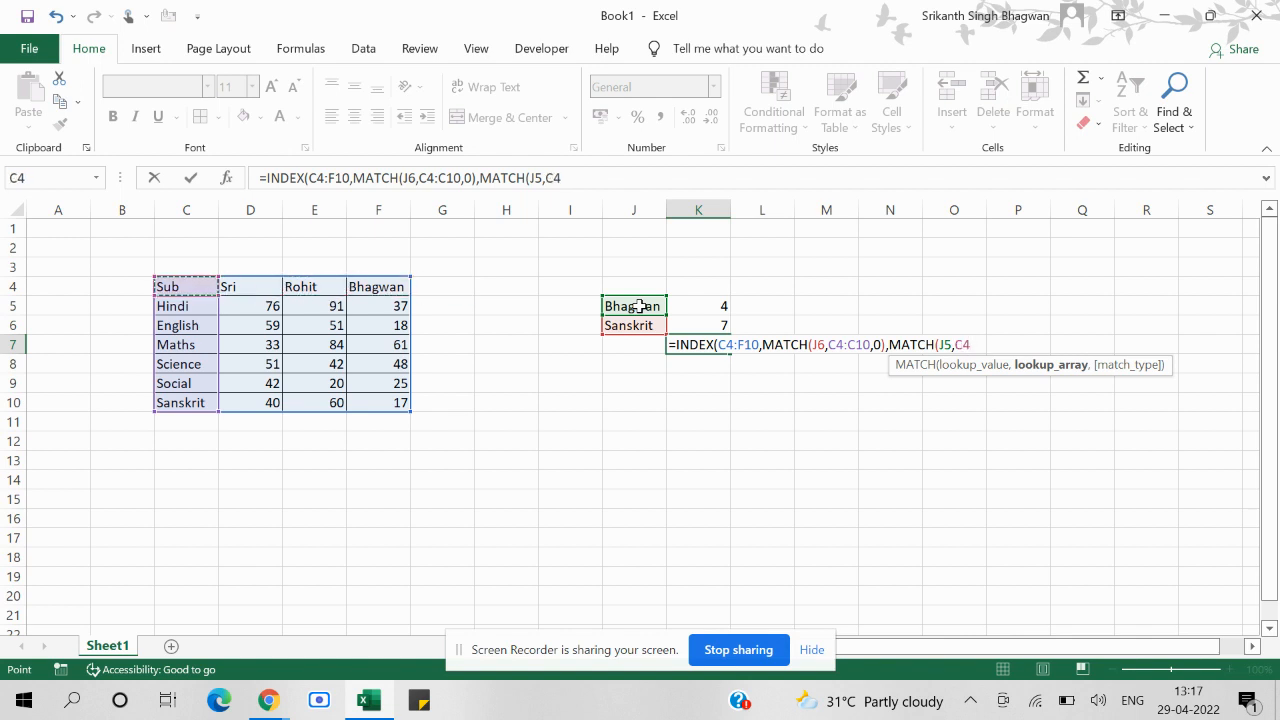
key(shift+Right)
key(shift+Right)
key(shift+Right)
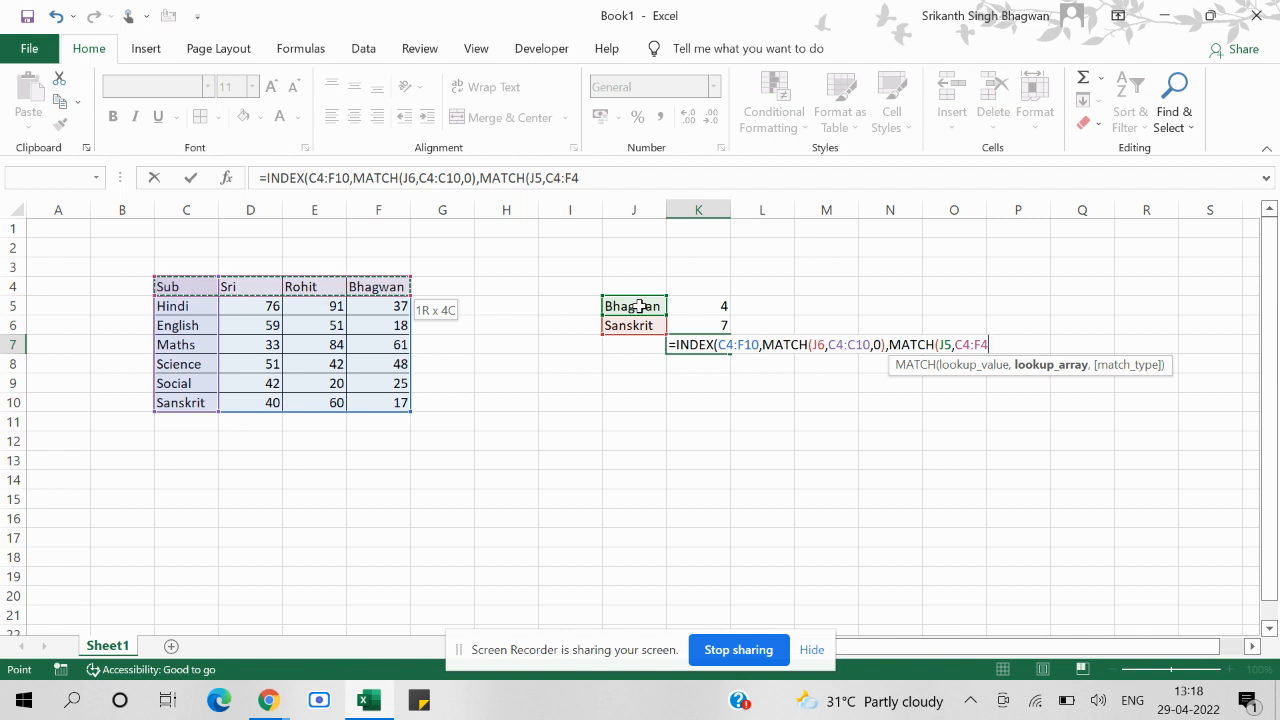
text(,0)
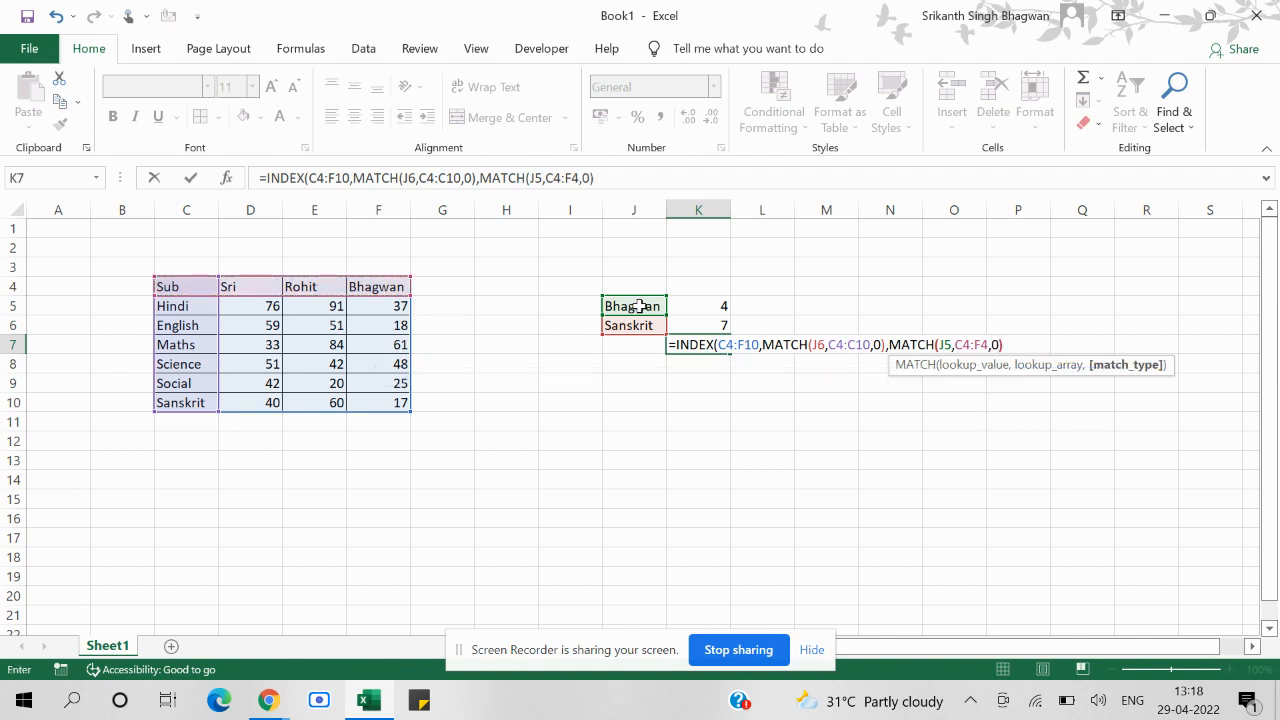
text())
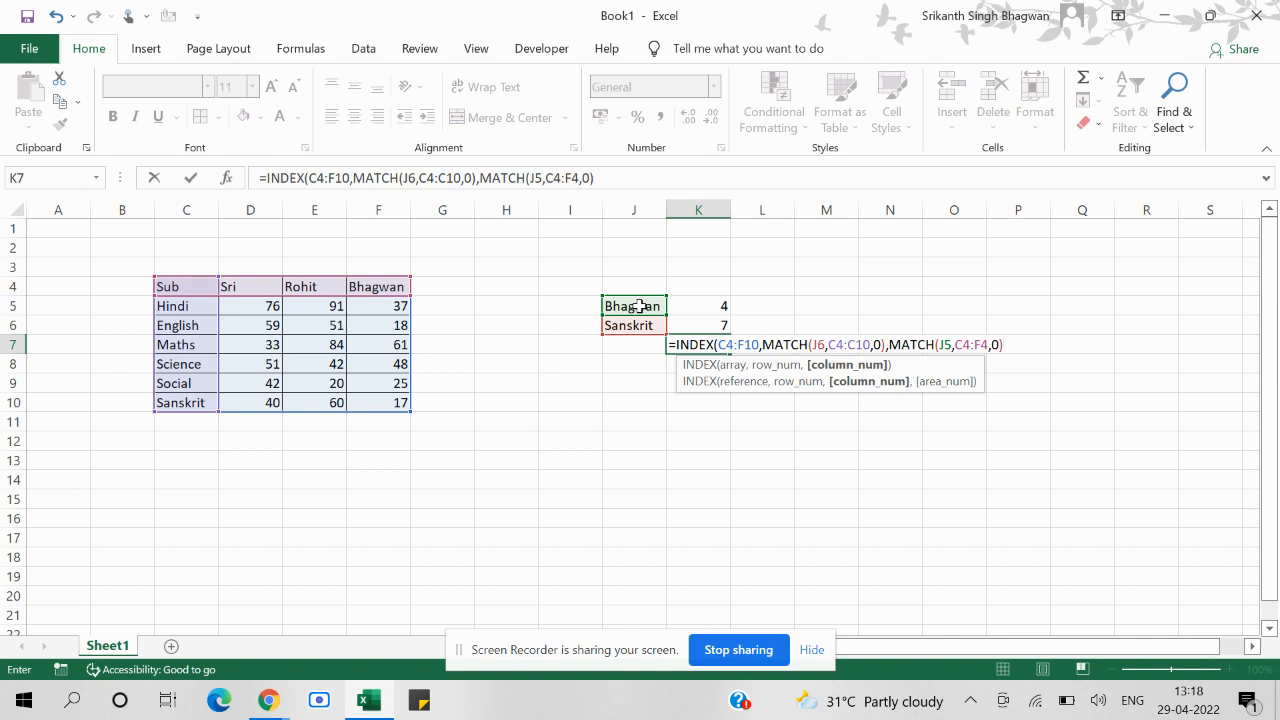
text())
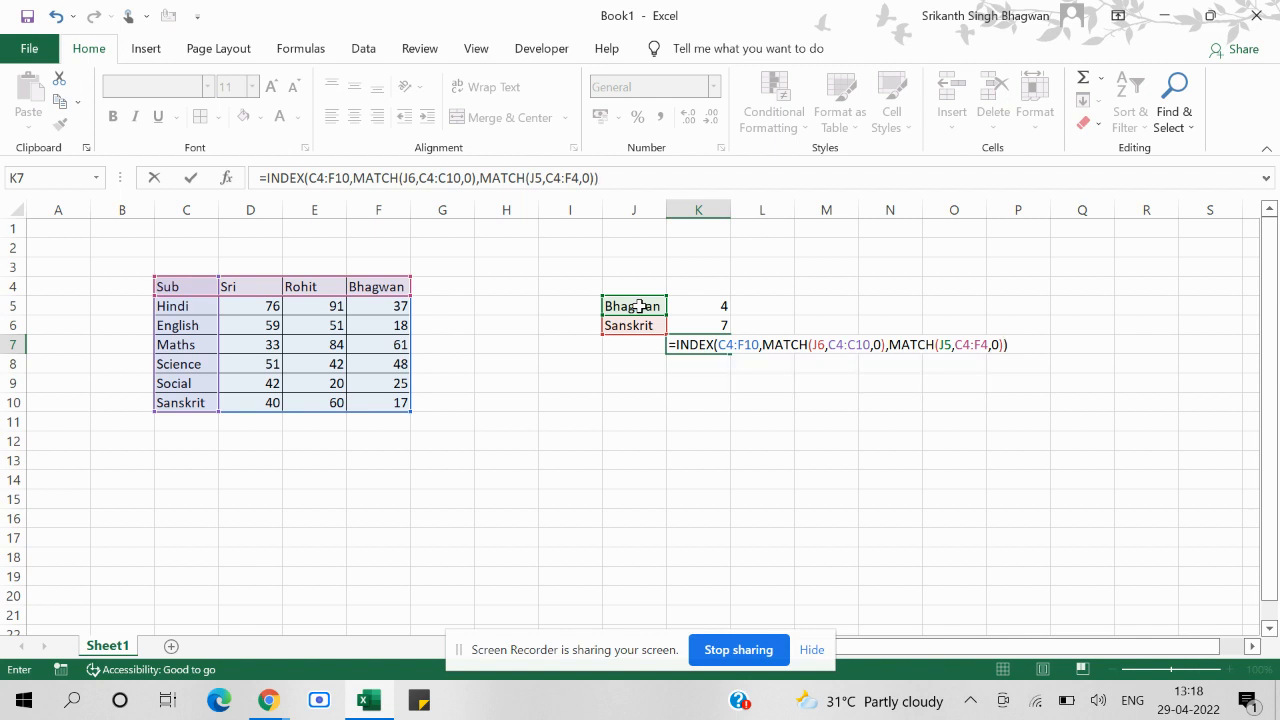
key(Return)
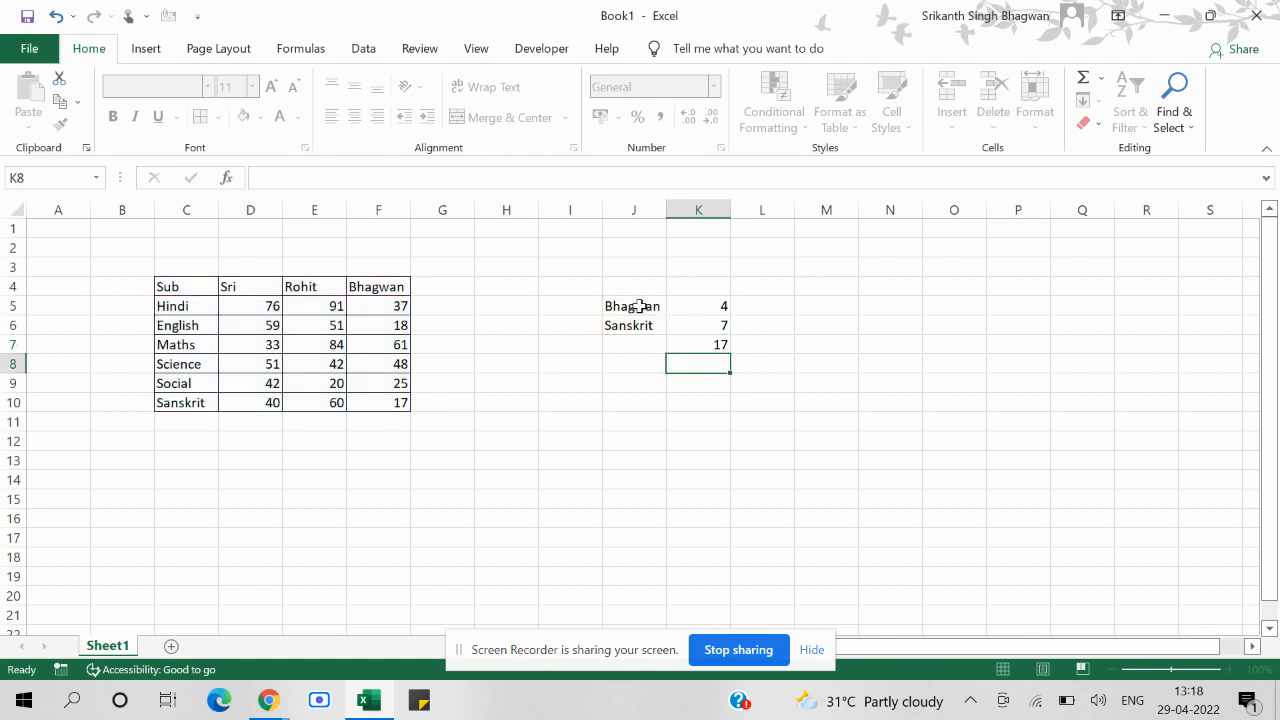
Step: Delete the separate helper MATCH formulas in K5 and K6
key(Up)
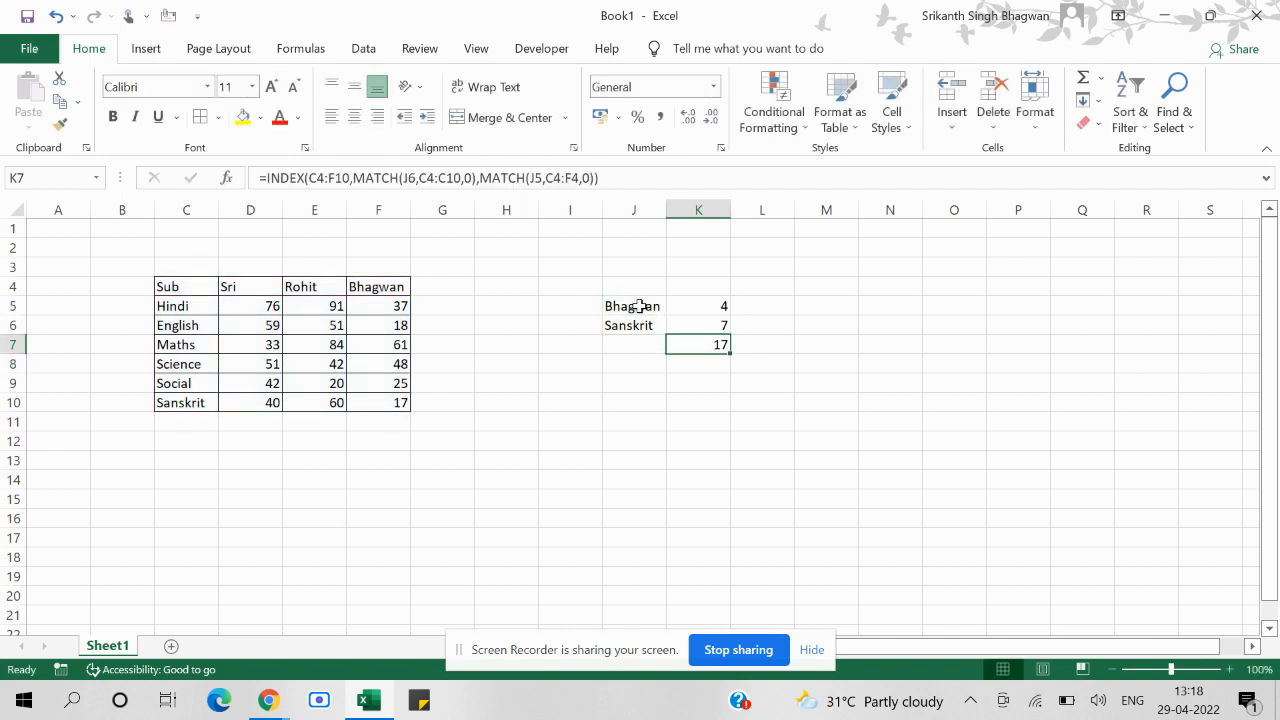
key(Up)
key(Up)
key(shift+Down)
key(shift+Down)
key(shift+Up)
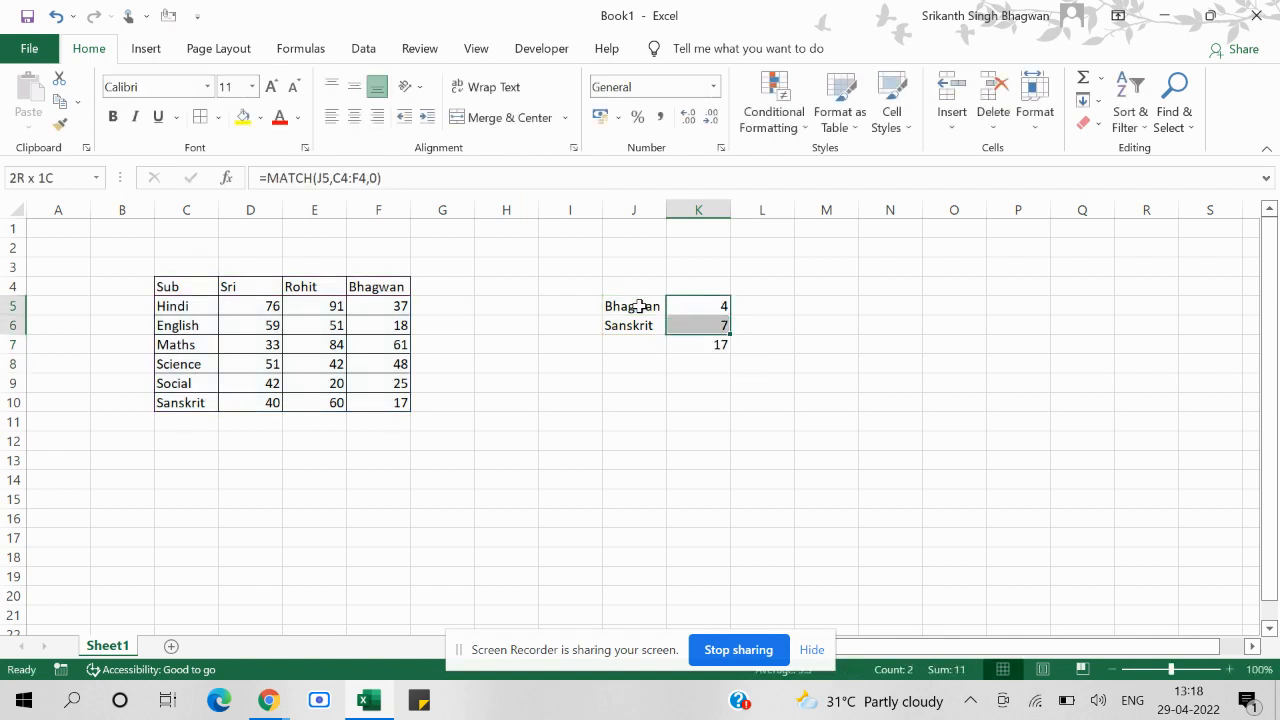
key(shift+Up)
key(F2)
key(Return)
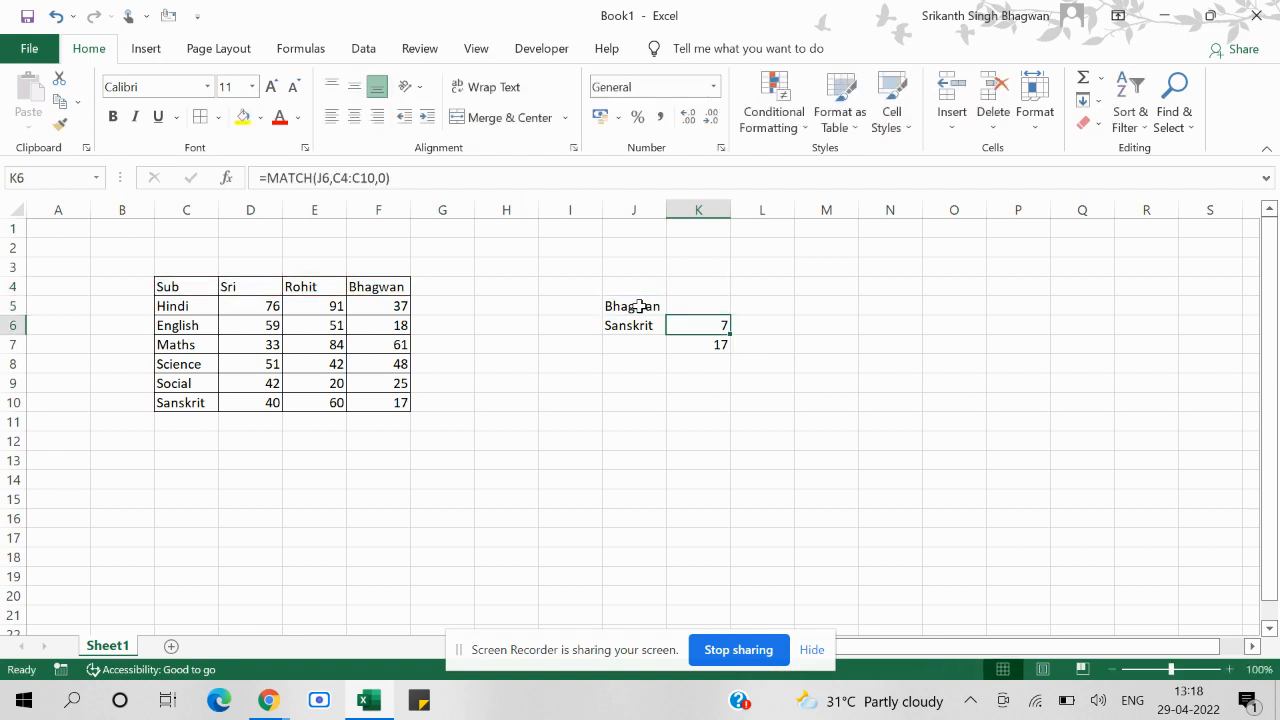
key(BackSpace)
key(Return)
Step: Replace the lookup name in J5 with the student's name from header cell E4 and check the K7 result
key(Up)
key(Left)
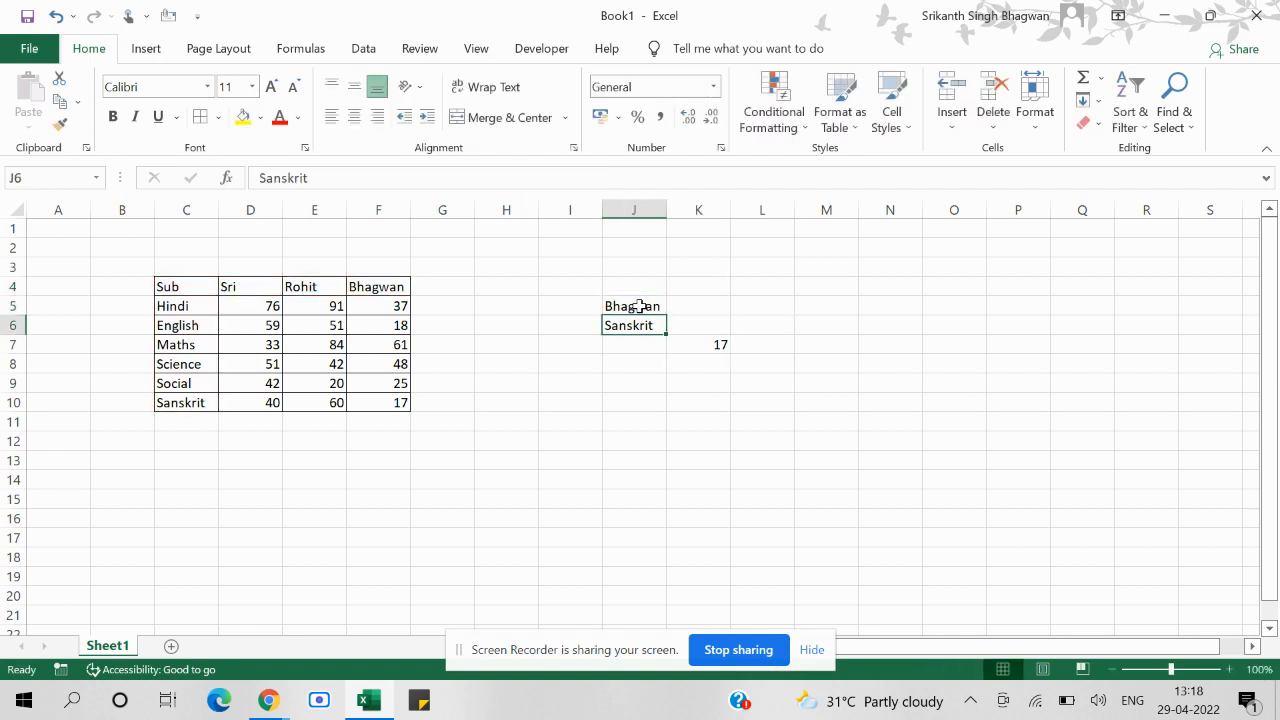
key(Up)
key(Down)
key(Up)
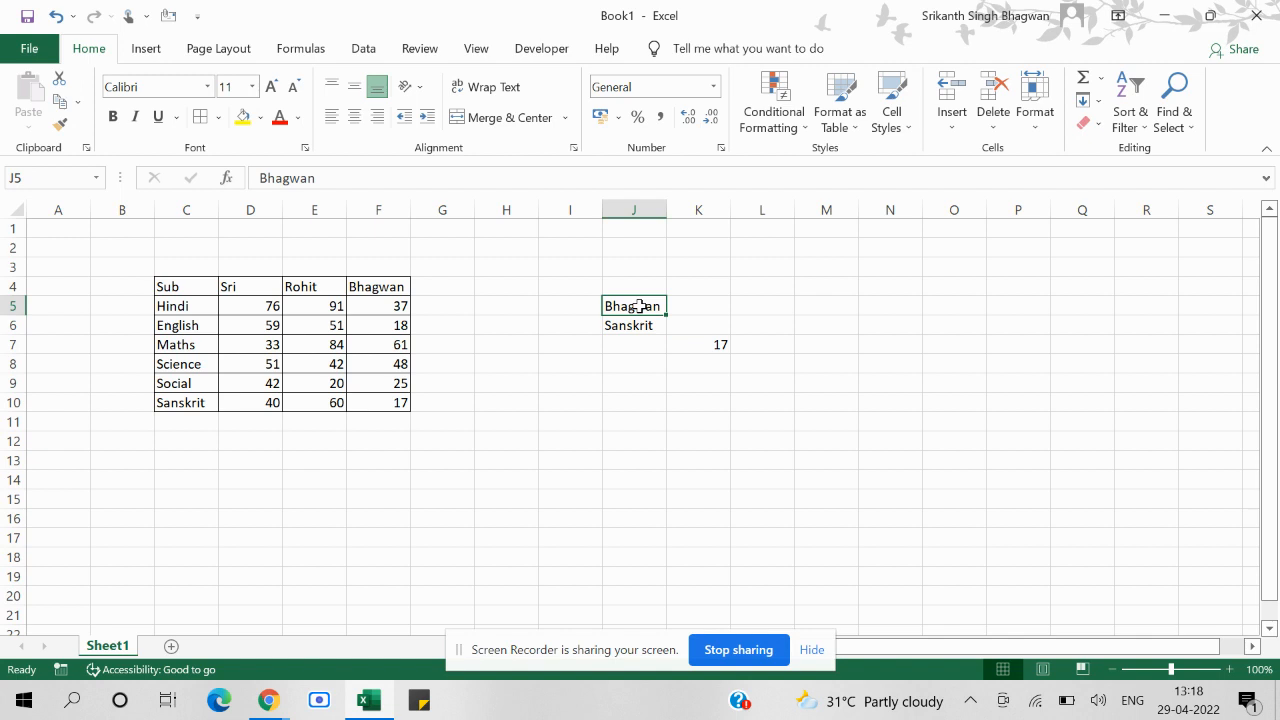
text(Rohit)
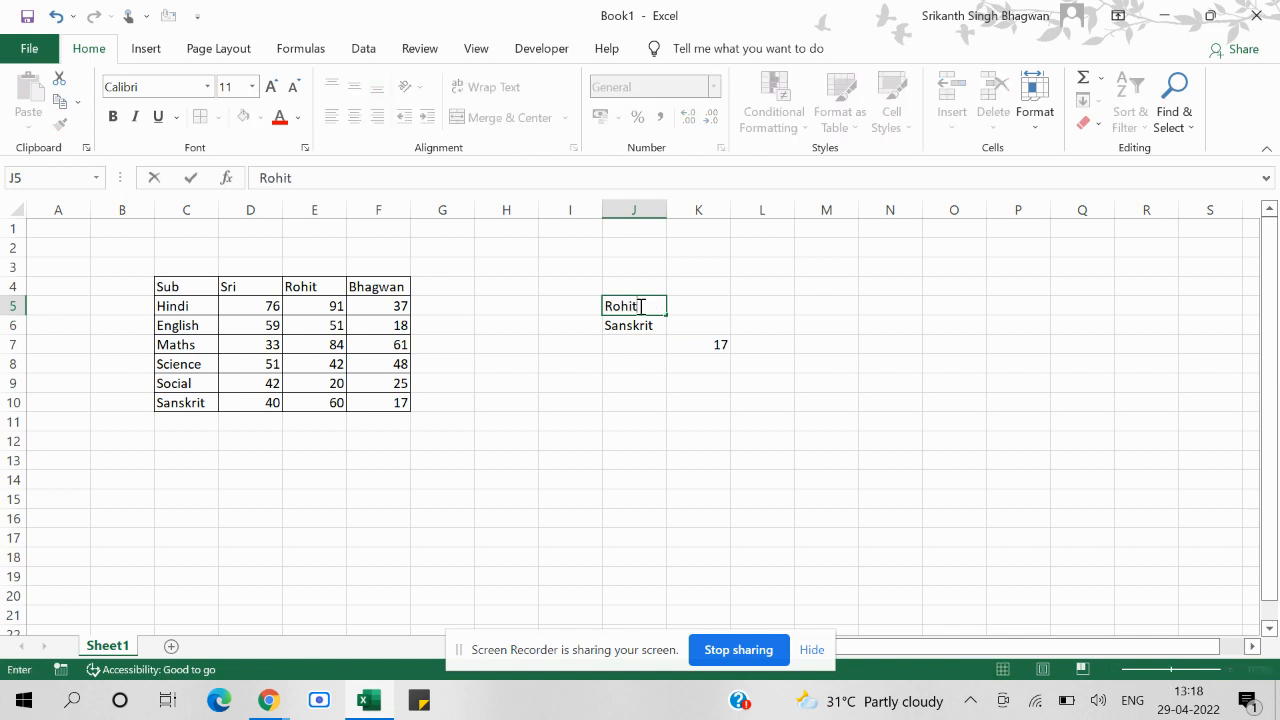
key(Return)
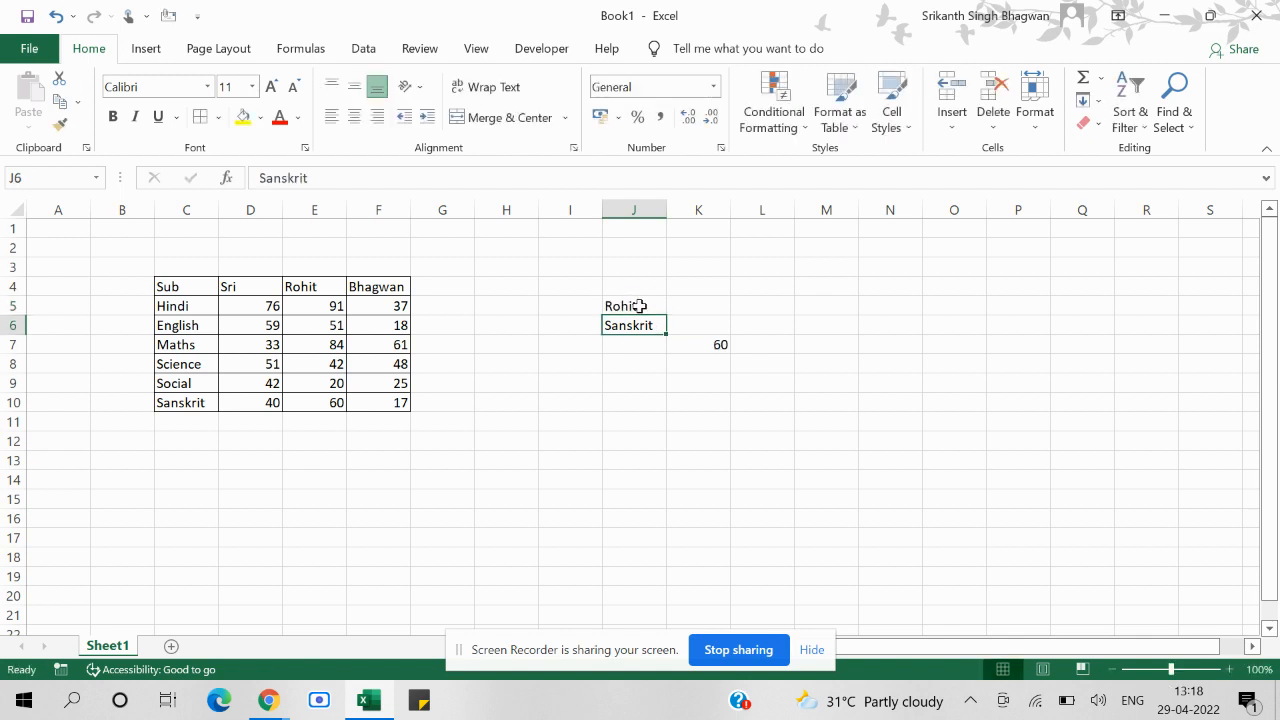
key(Down)
key(Right)
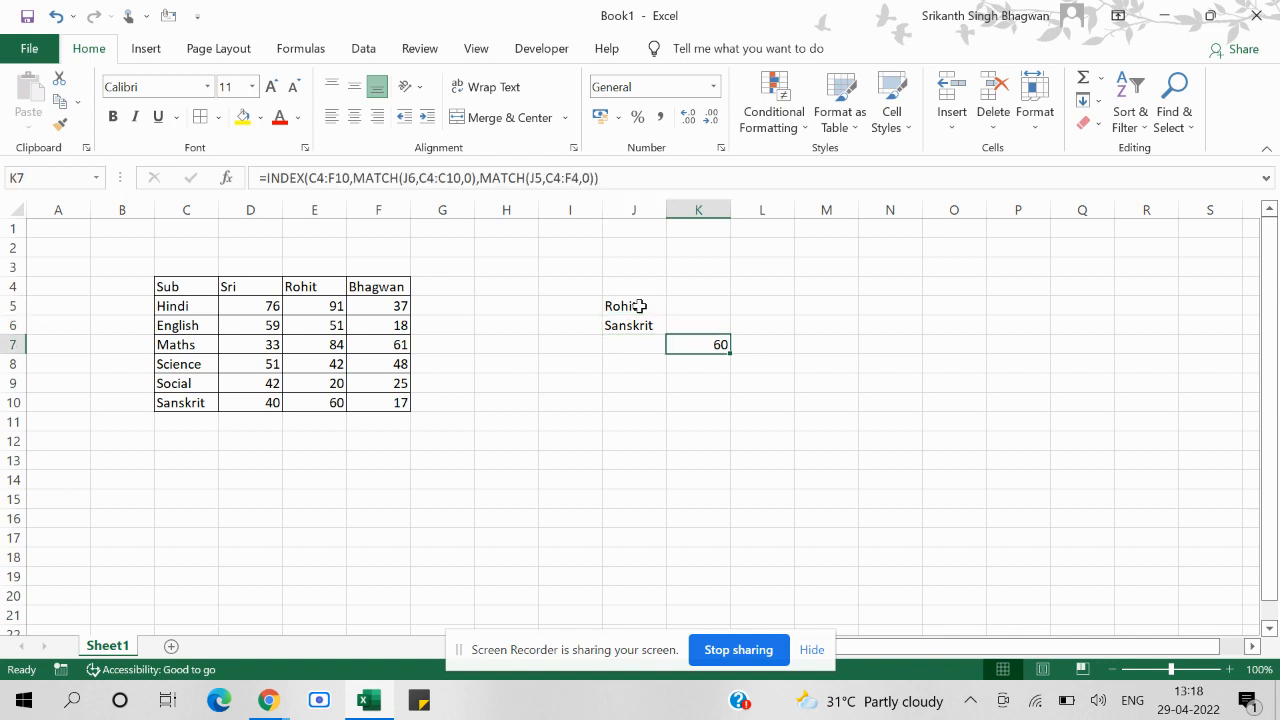